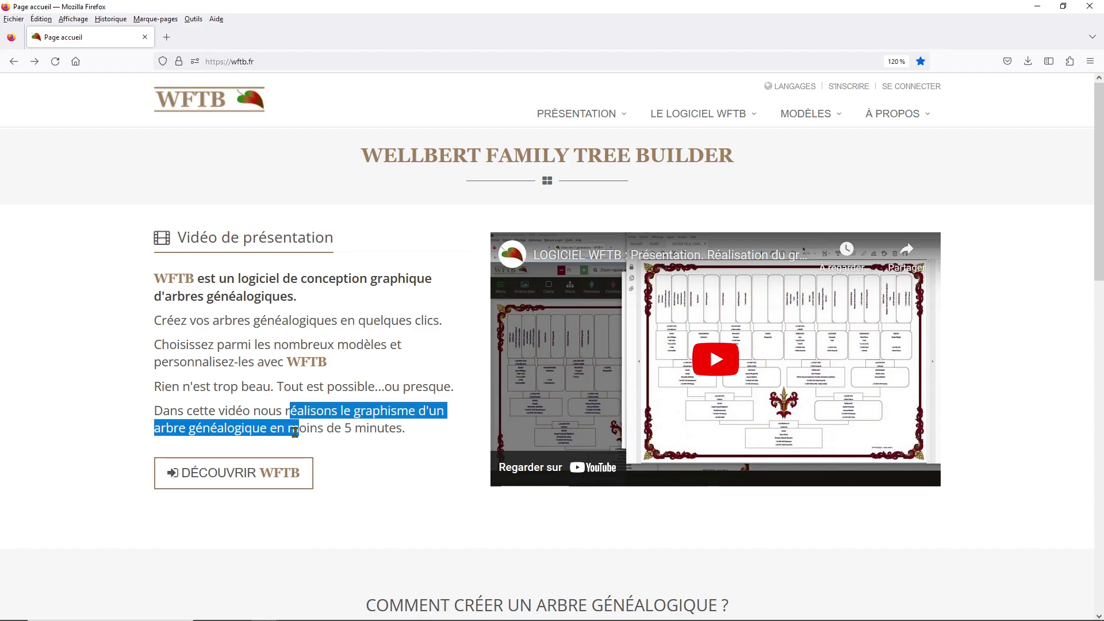
Review the WFTB home page's presentation text and the four stages for creating a family tree, from GEDCOM import to PDF export.
click(486, 344)
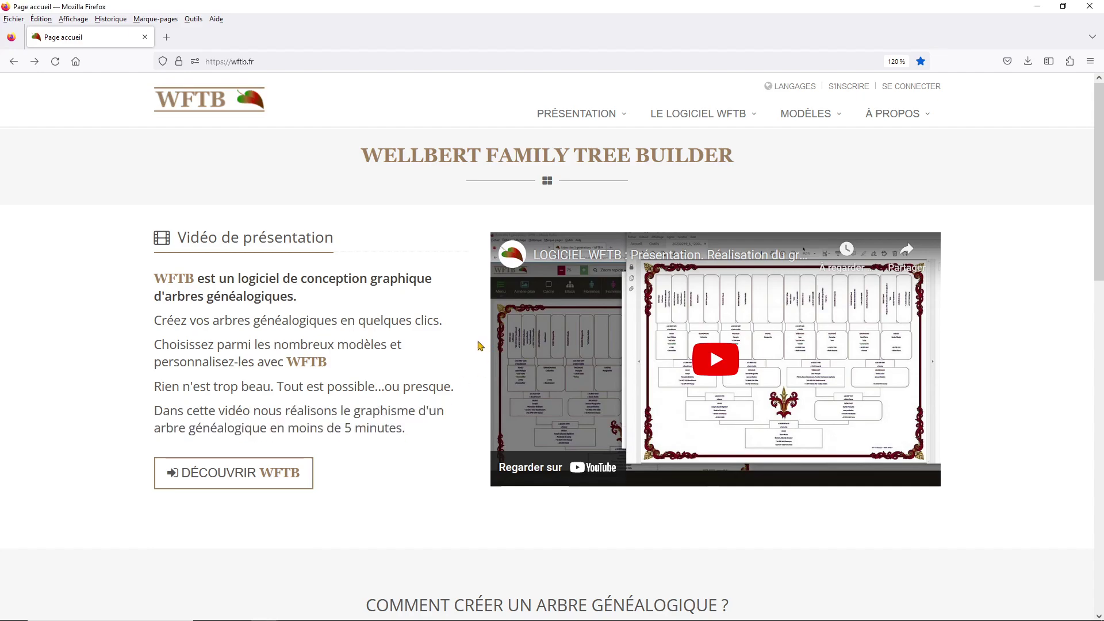
scroll(441, 313, down, 5)
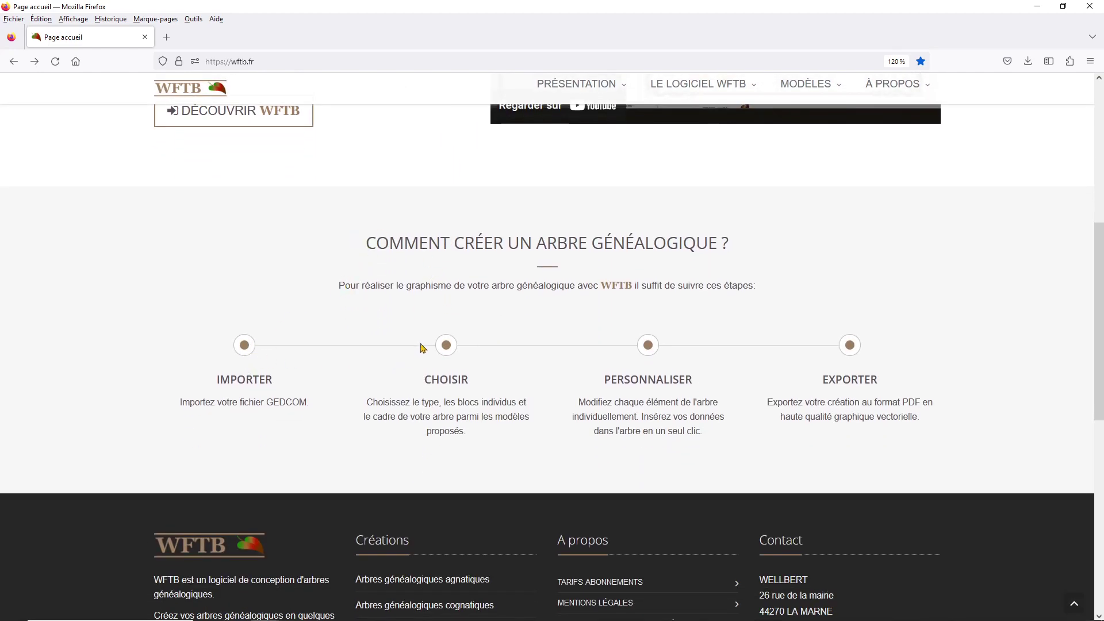
double_click(252, 379)
double_click(451, 377)
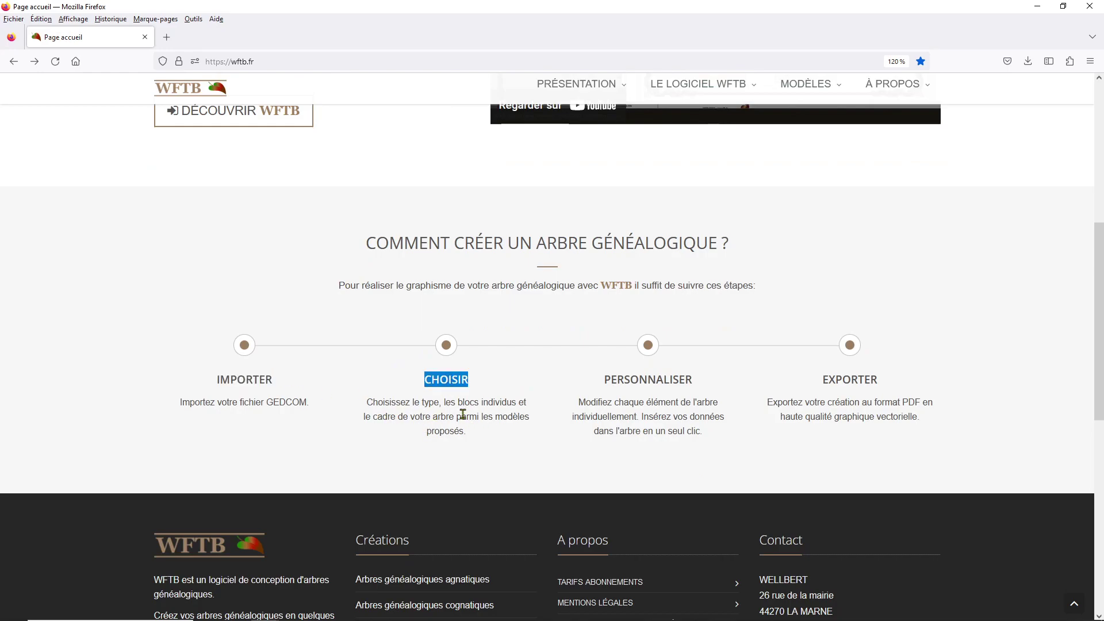
double_click(642, 380)
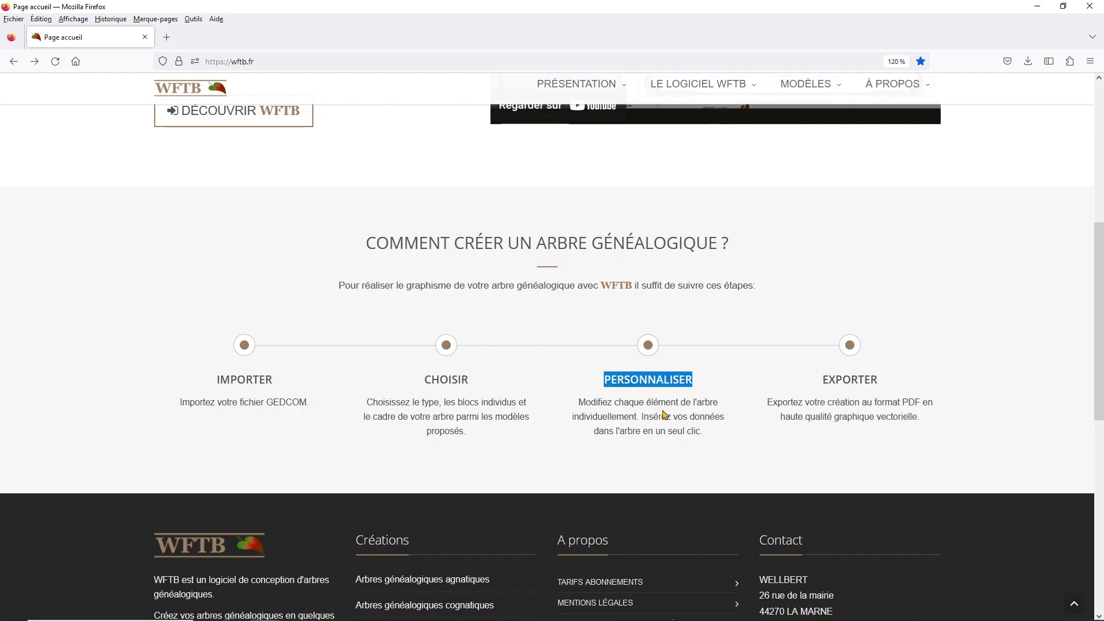
double_click(852, 380)
drag(867, 403, 920, 401)
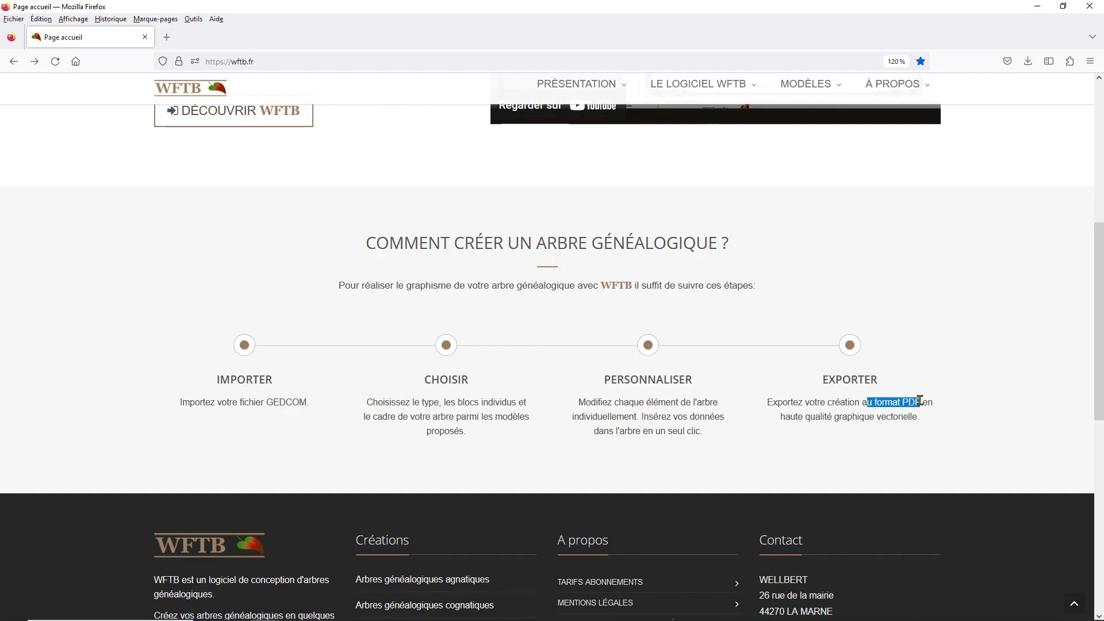
click(861, 419)
scroll(490, 391, up, 5)
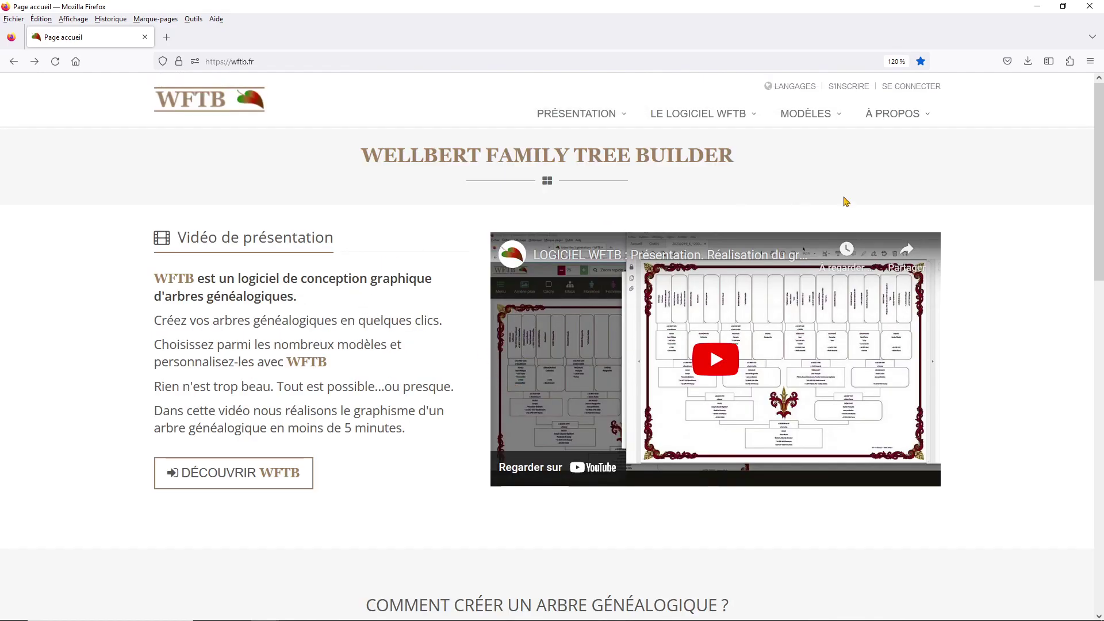
Open the WFTB login page and sign in with the saved demo account.
click(915, 88)
click(742, 187)
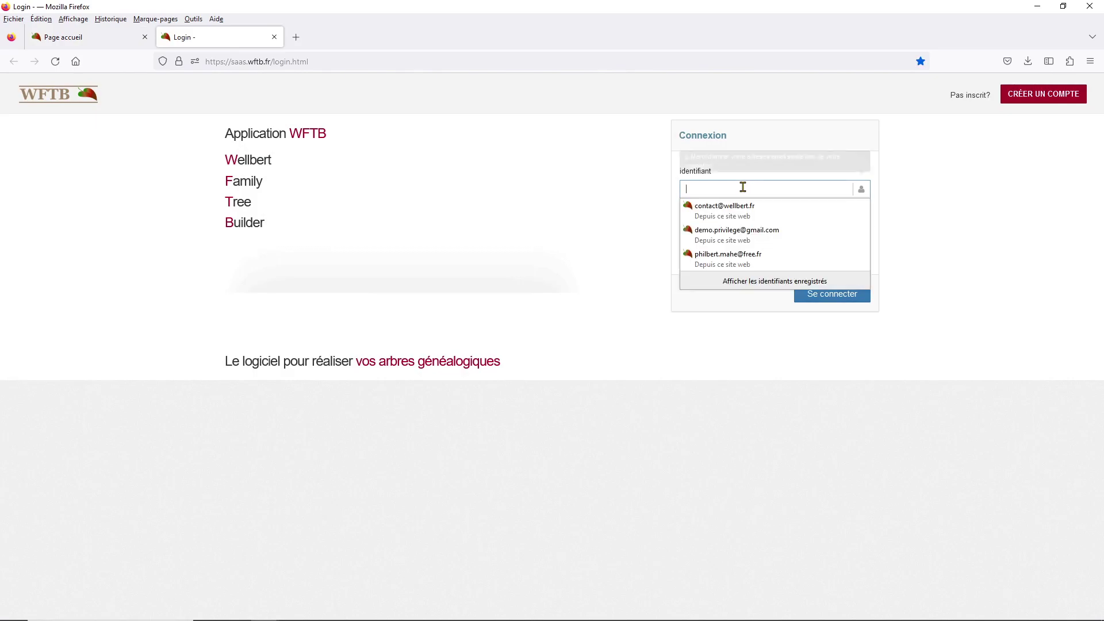
click(739, 244)
click(835, 296)
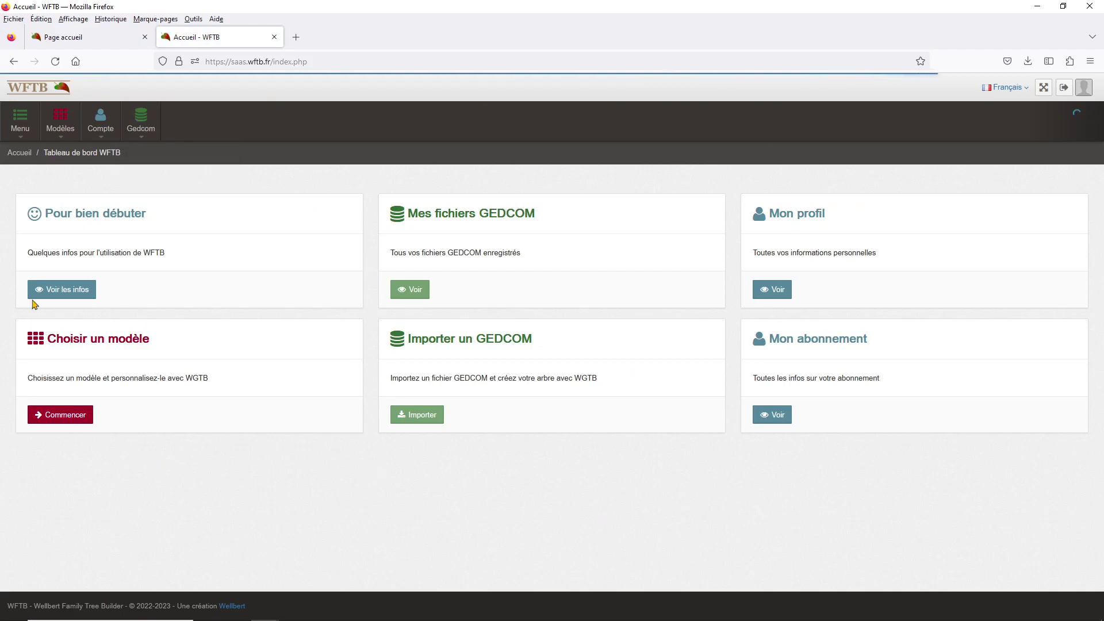
Open the GEDCOM file import page from the WFTB dashboard.
click(65, 125)
click(141, 122)
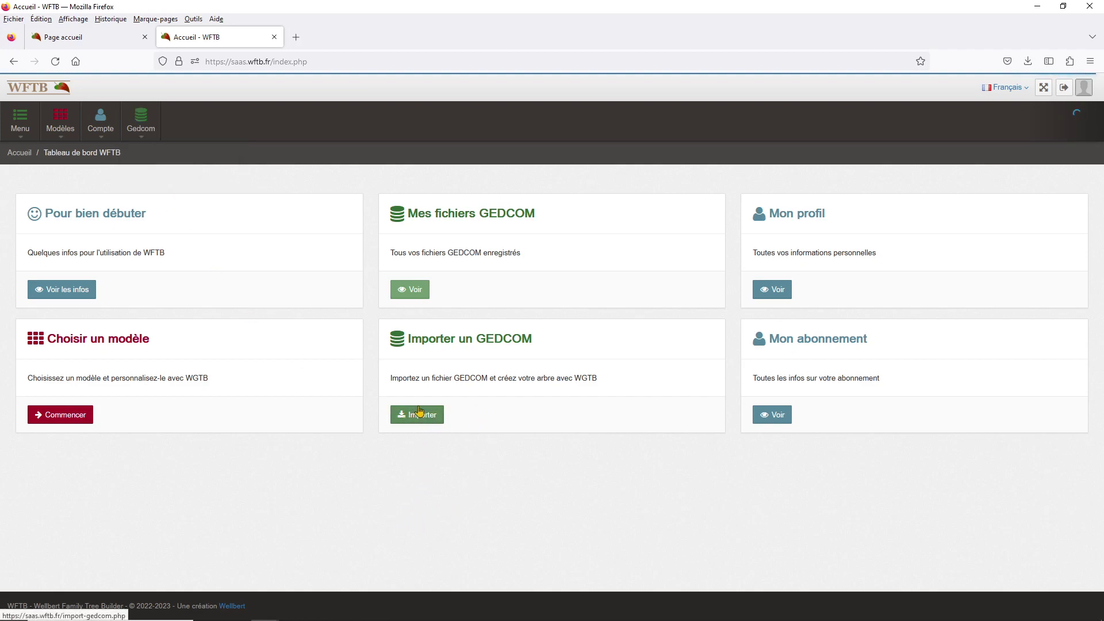
mouse_move(141, 122)
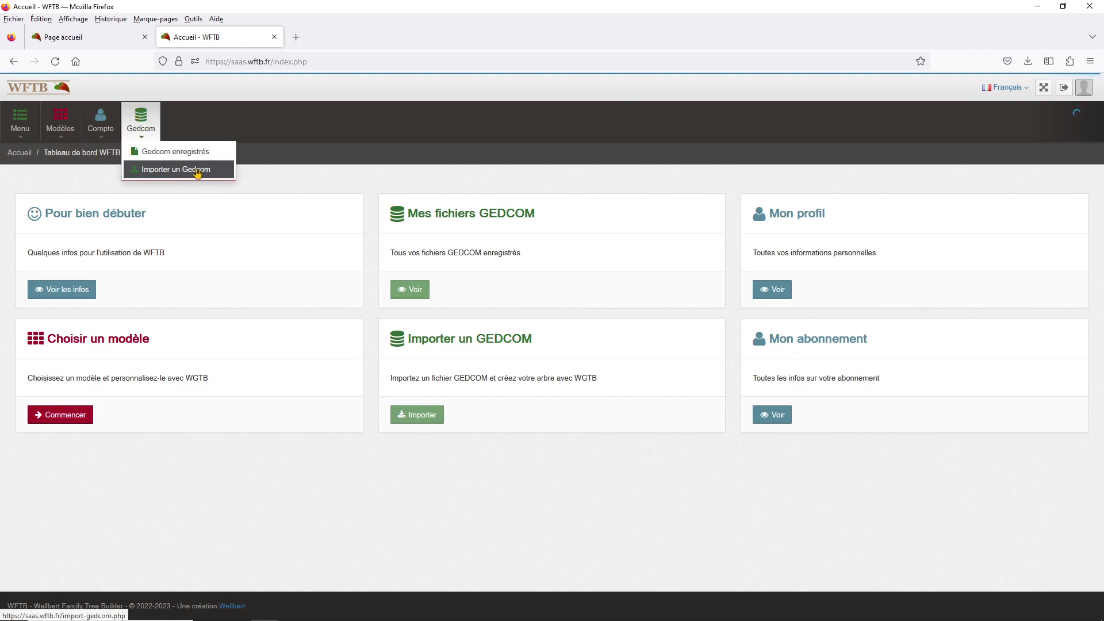
click(424, 421)
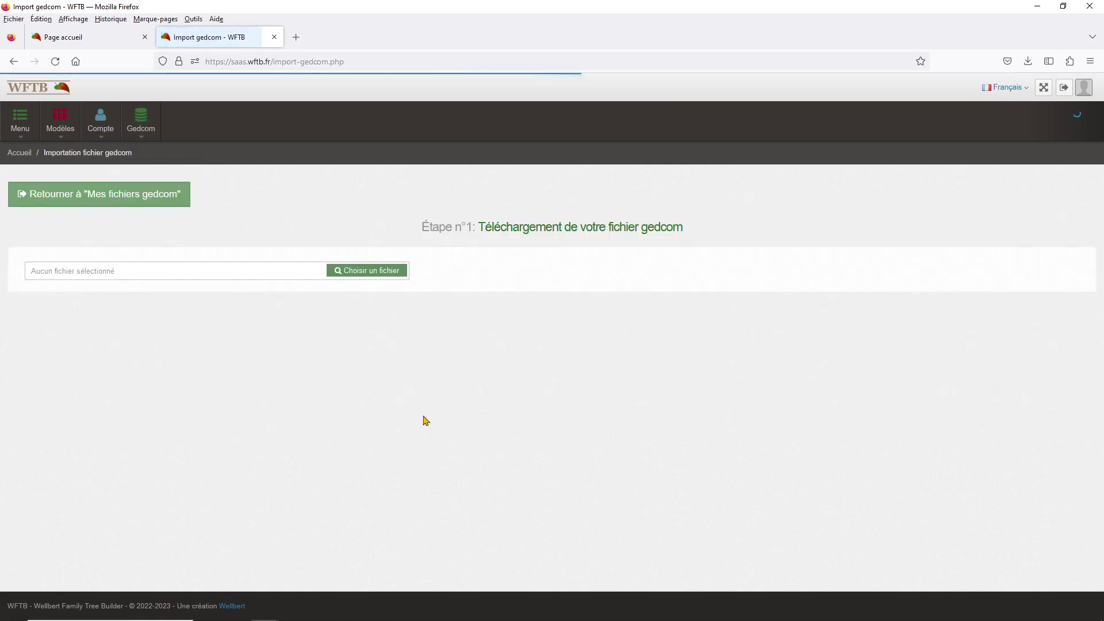
Choose the file gustave_eiffel.GED from the GEDCOM folder and upload it.
click(378, 281)
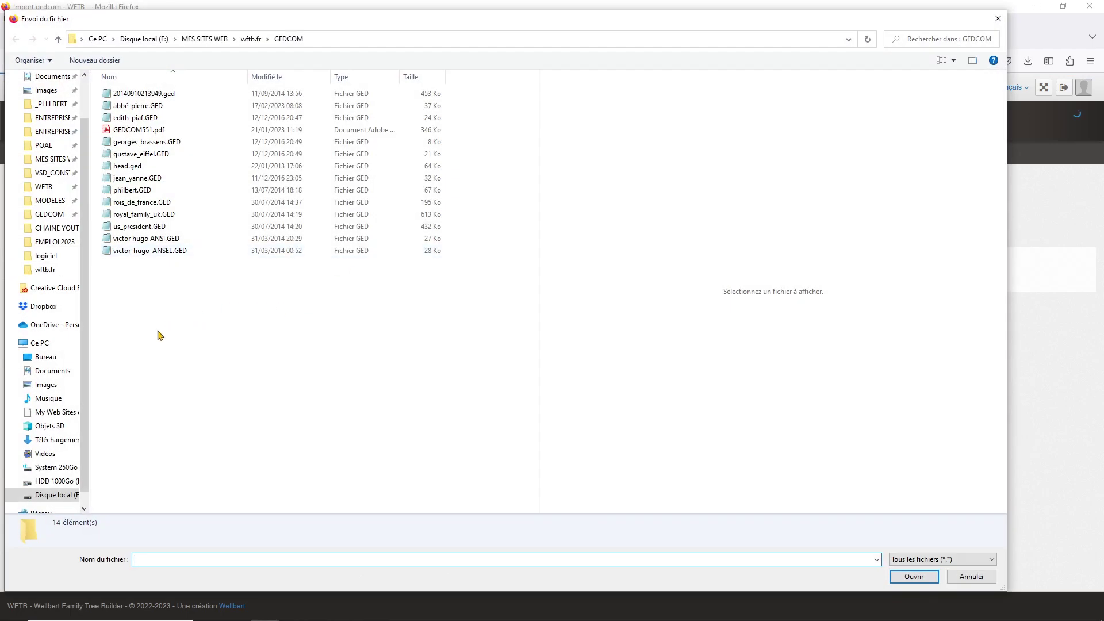
click(138, 155)
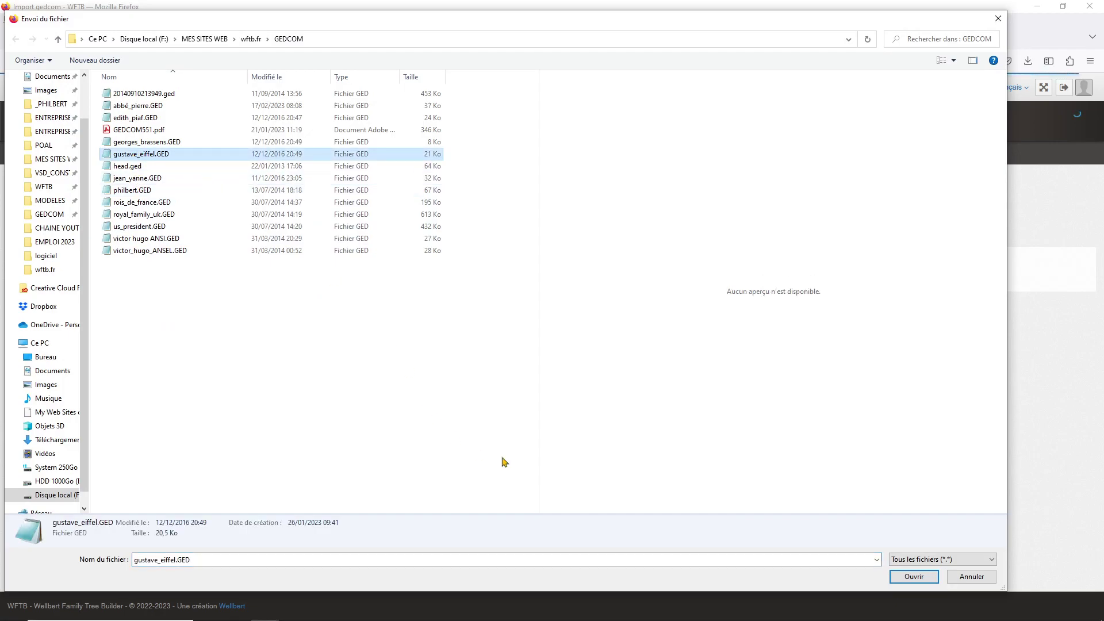
click(915, 579)
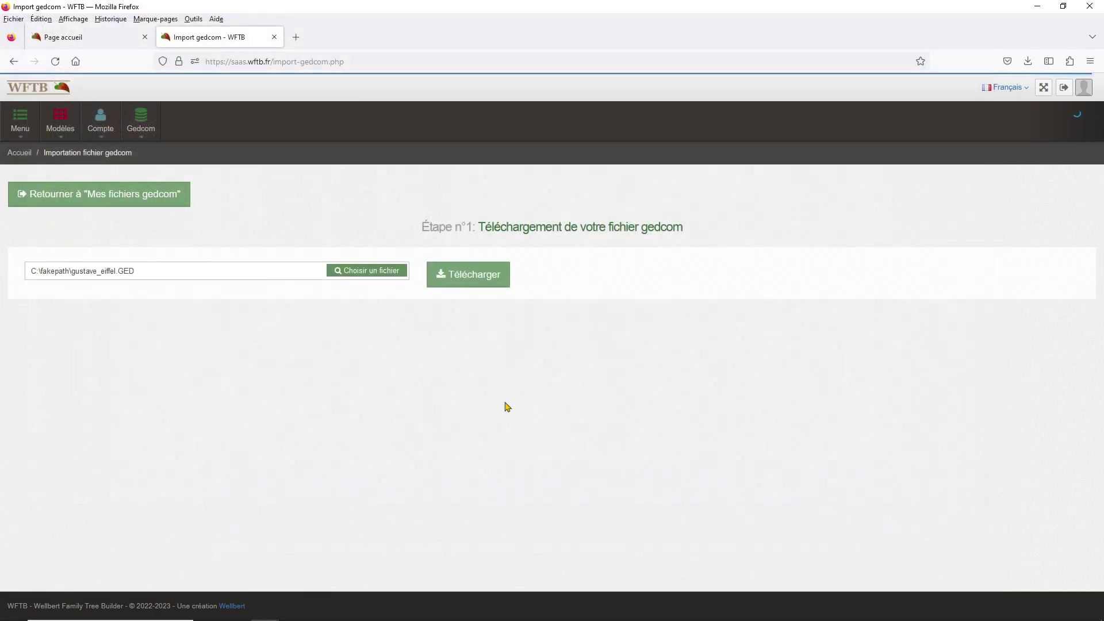
click(479, 276)
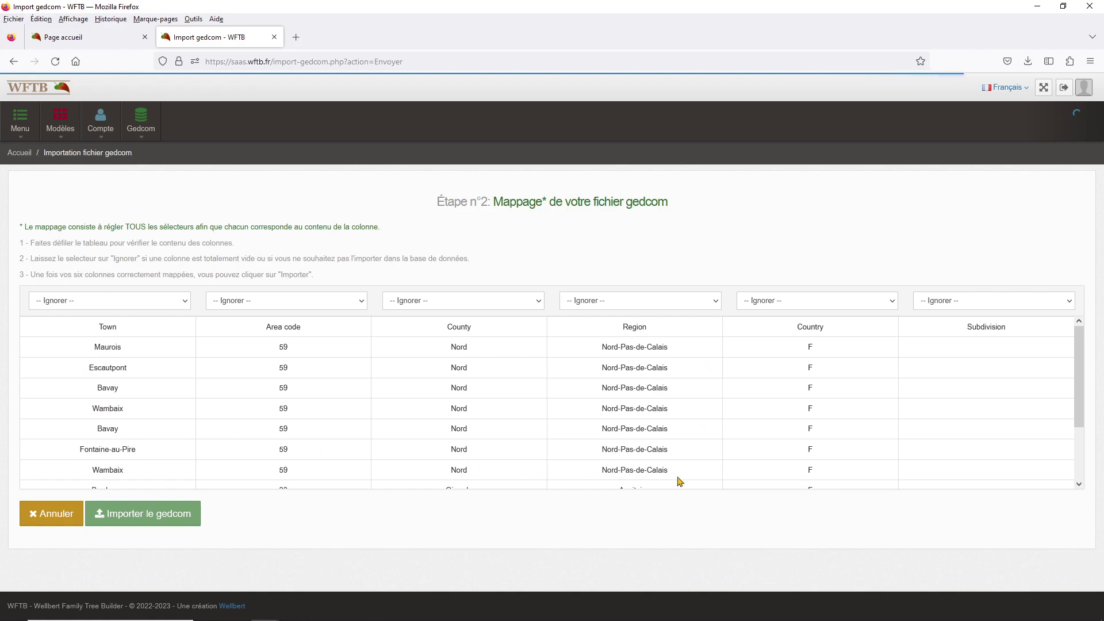
Examine the place data in the mapping table and the field choices offered for each of its six columns.
scroll(345, 379, down, 3)
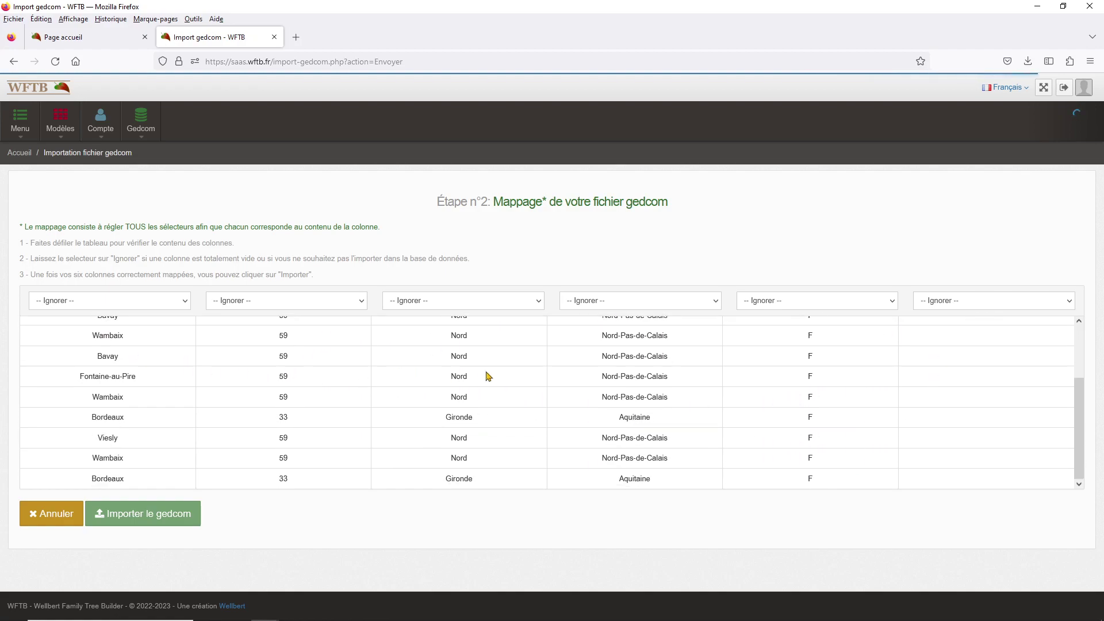
scroll(485, 414, up, 3)
scroll(483, 414, down, 3)
drag(492, 202, 548, 201)
click(484, 227)
click(105, 301)
click(106, 301)
click(295, 305)
click(295, 305)
click(456, 308)
click(456, 308)
click(609, 308)
click(613, 308)
click(789, 305)
click(790, 304)
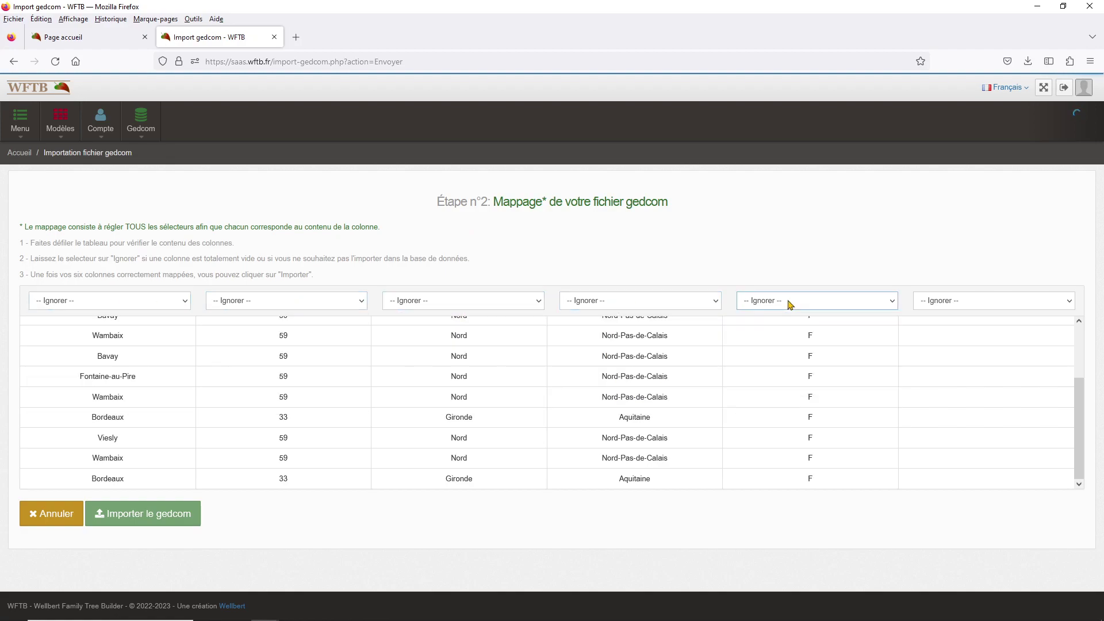
click(961, 305)
click(963, 305)
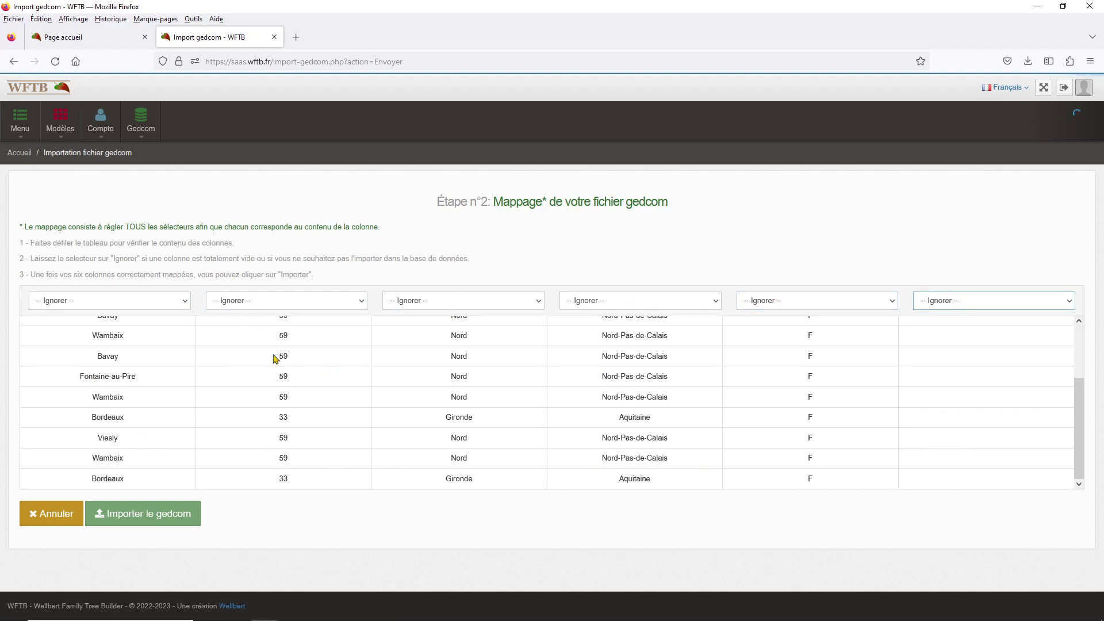
Map the Town column to Ville, Area code to Numéro Dpt and County to Département.
scroll(128, 421, up, 2)
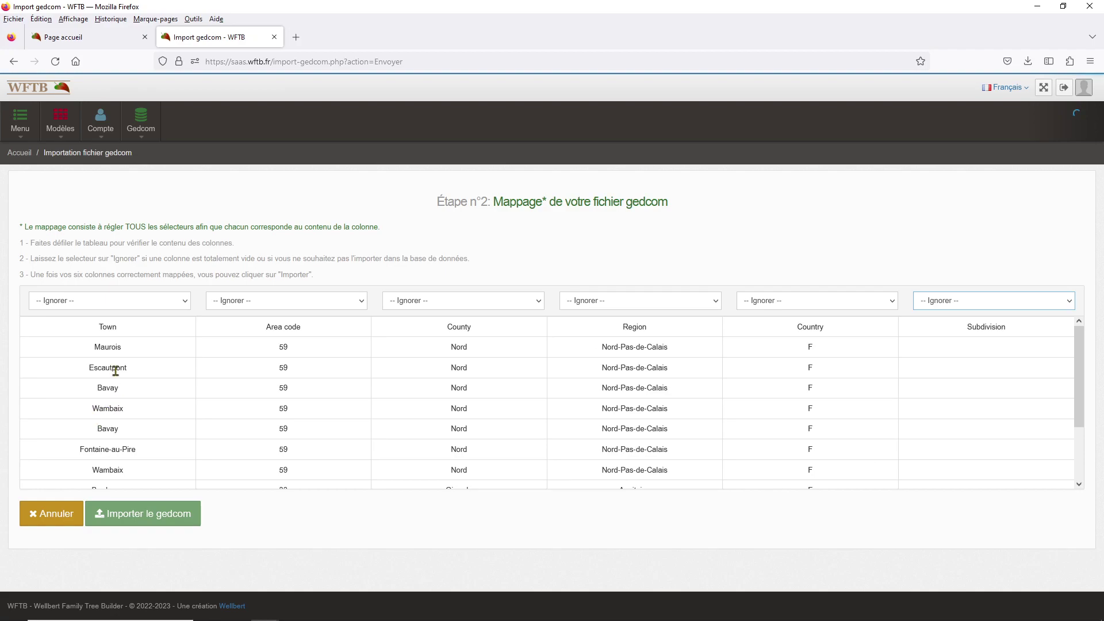
click(113, 306)
click(108, 345)
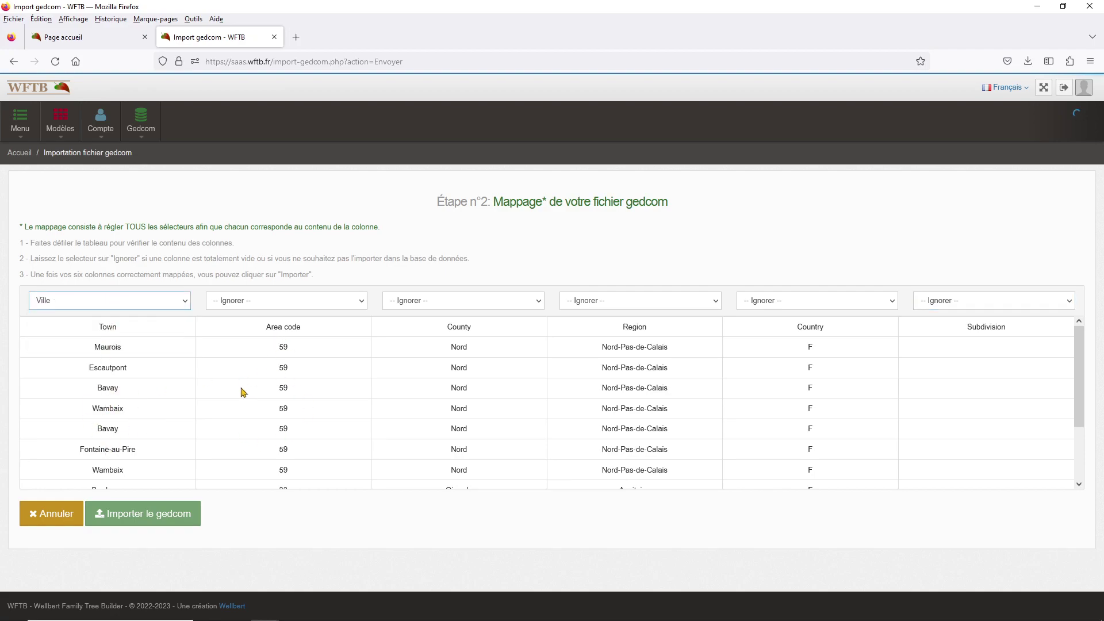
click(274, 305)
click(279, 365)
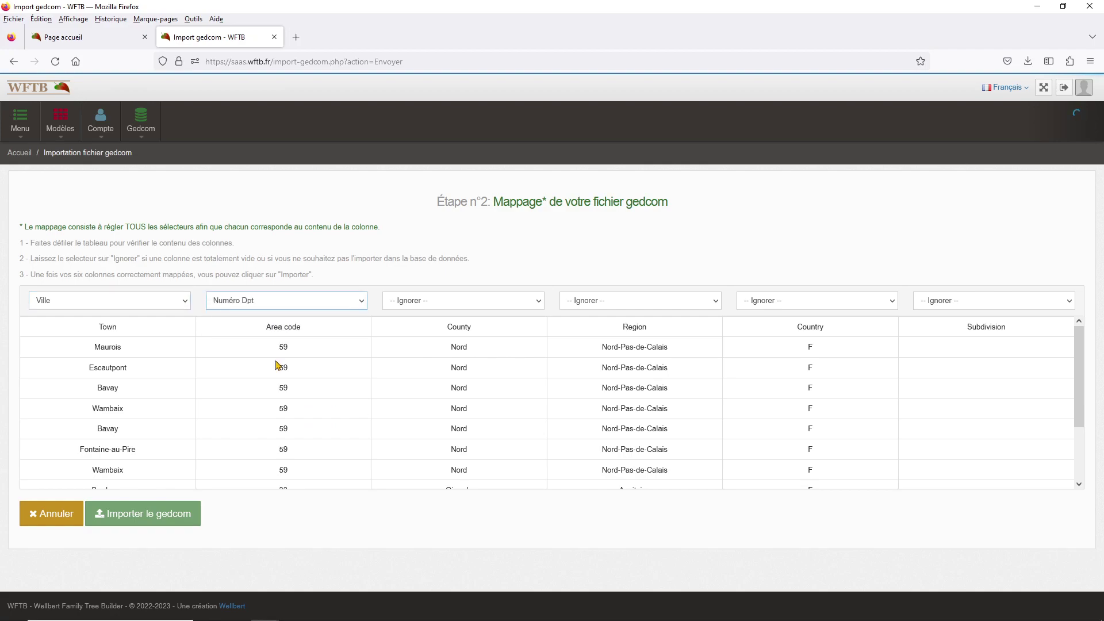
click(465, 300)
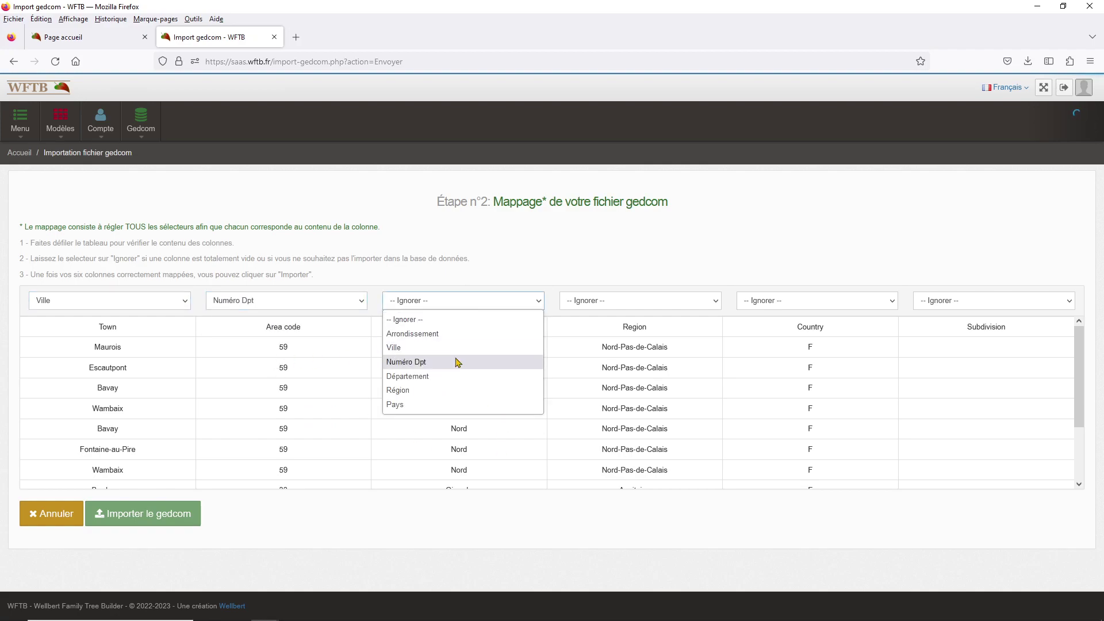
click(459, 376)
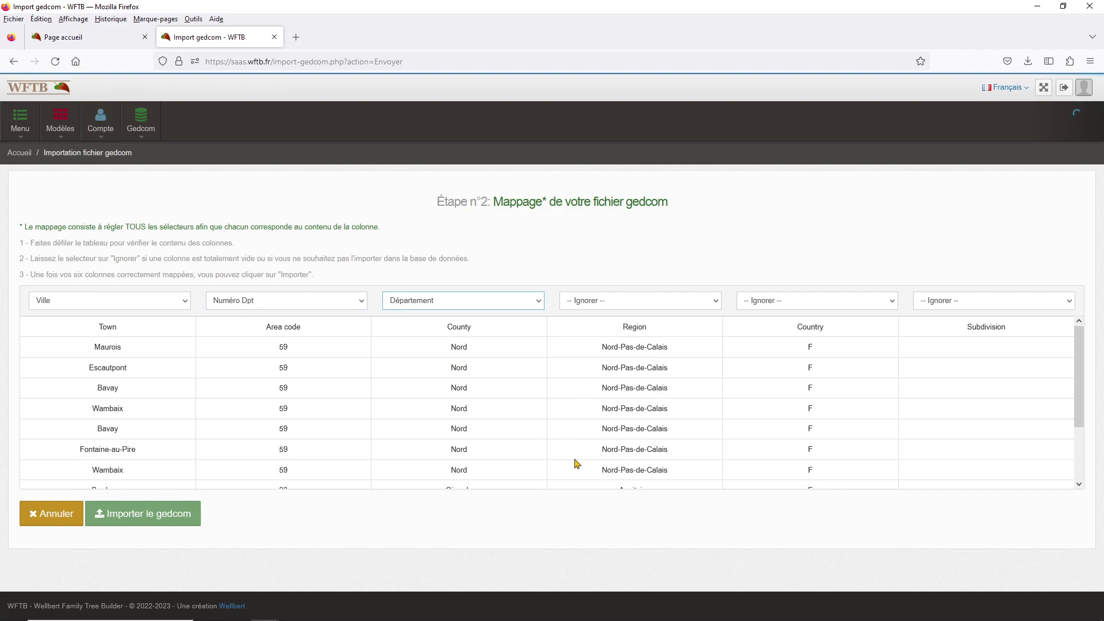
Map the Region column to Région and the Country column to Pays.
click(642, 310)
click(627, 397)
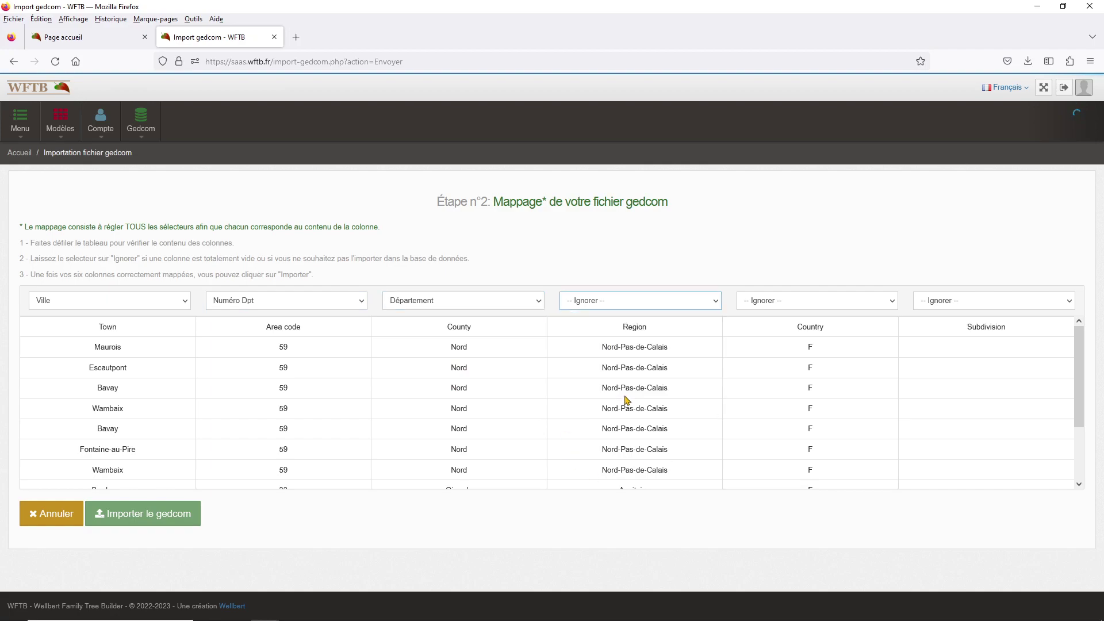
click(808, 304)
click(809, 408)
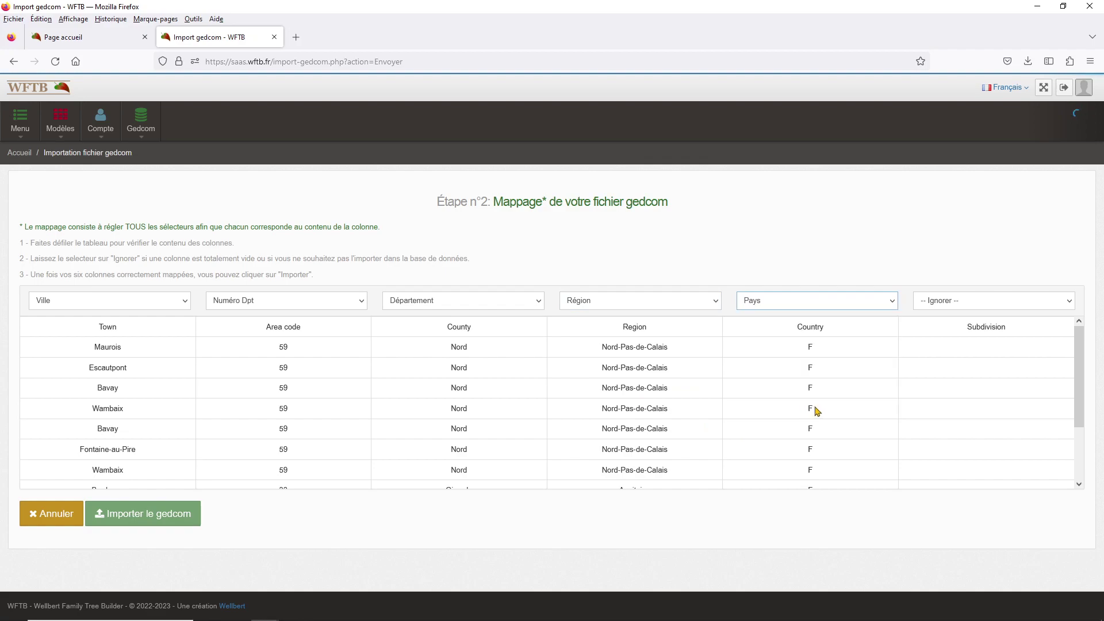
Check the Subdivision column for content, leave it set to Ignorer, and import the mapped GEDCOM.
scroll(841, 407, down, 2)
scroll(813, 419, up, 2)
scroll(1001, 383, down, 2)
scroll(977, 382, up, 2)
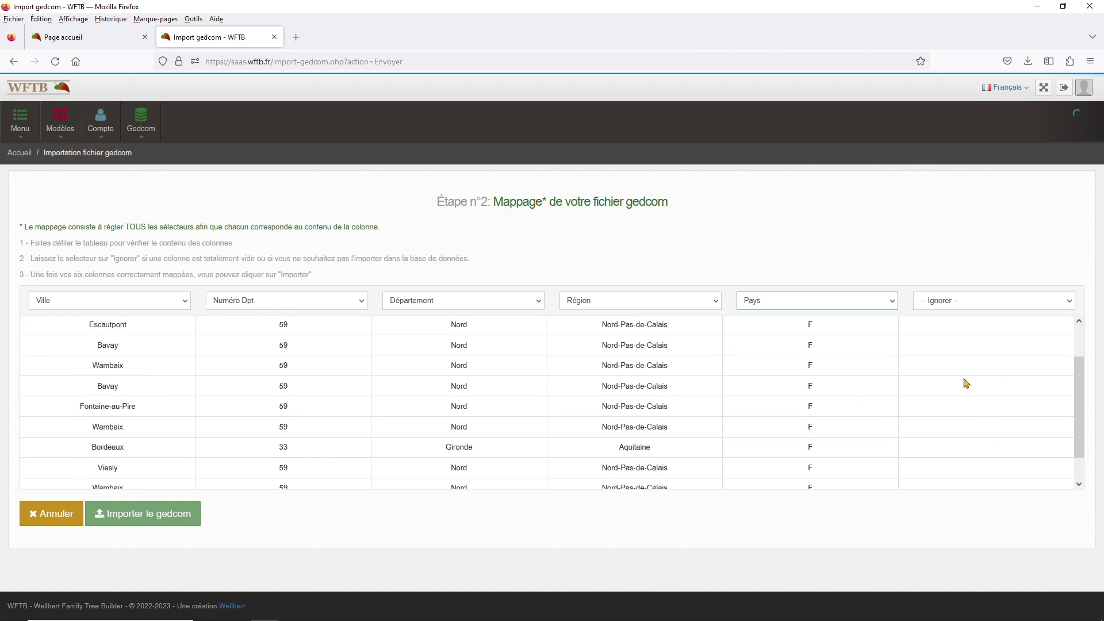
click(978, 299)
click(978, 300)
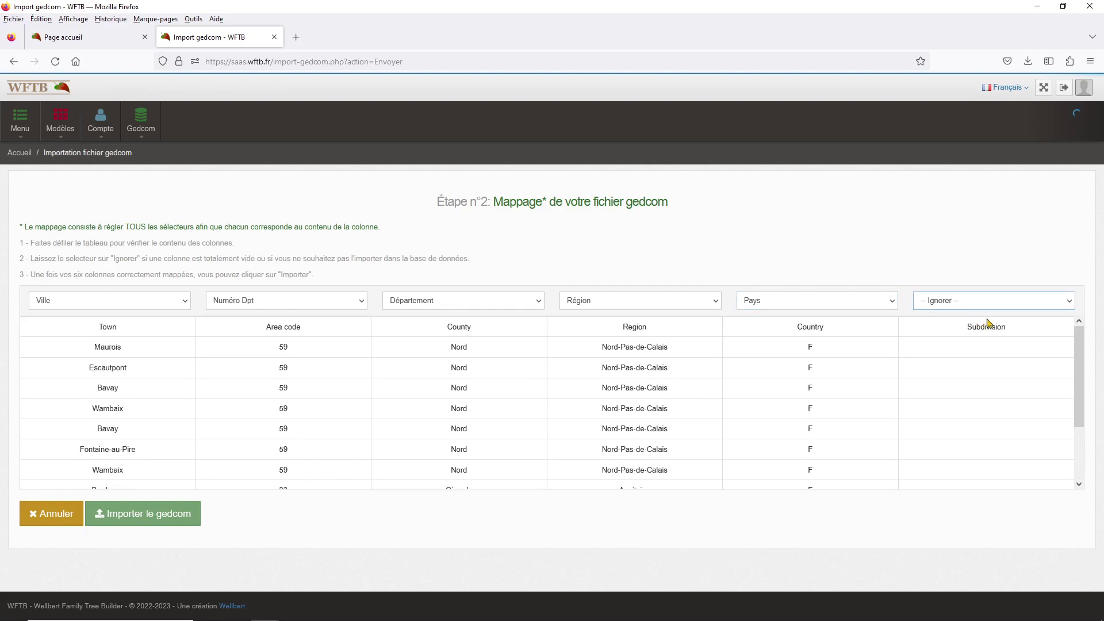
click(148, 518)
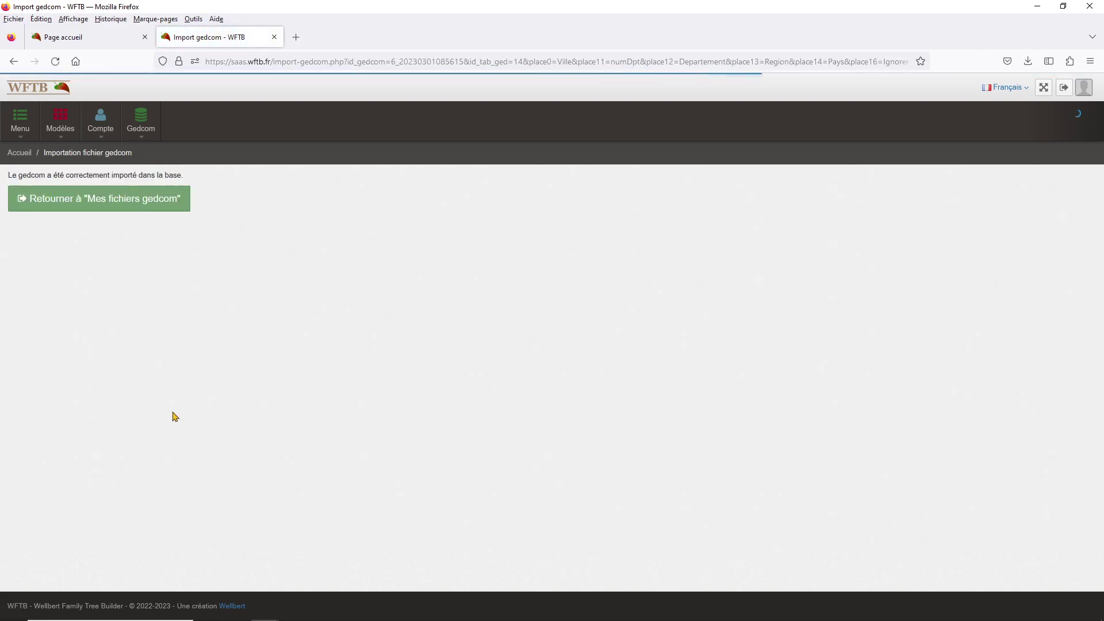
Return to the saved GEDCOM files and examine the gustave_eiffel.GED entry's title, individual and marriage counts, modification date and file name.
drag(18, 175, 173, 174)
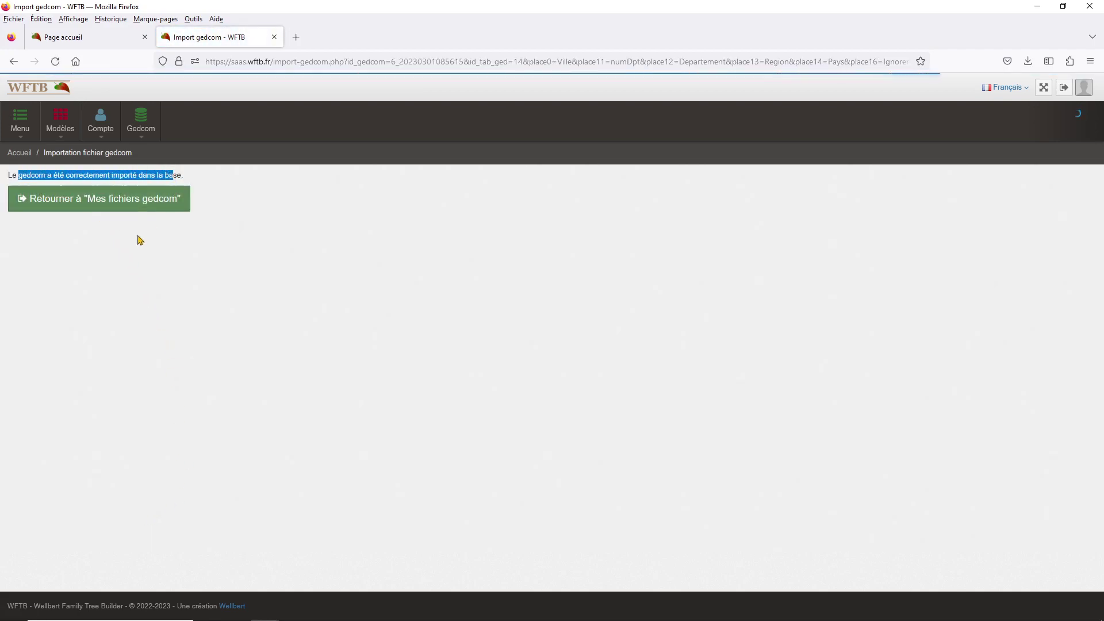
click(98, 206)
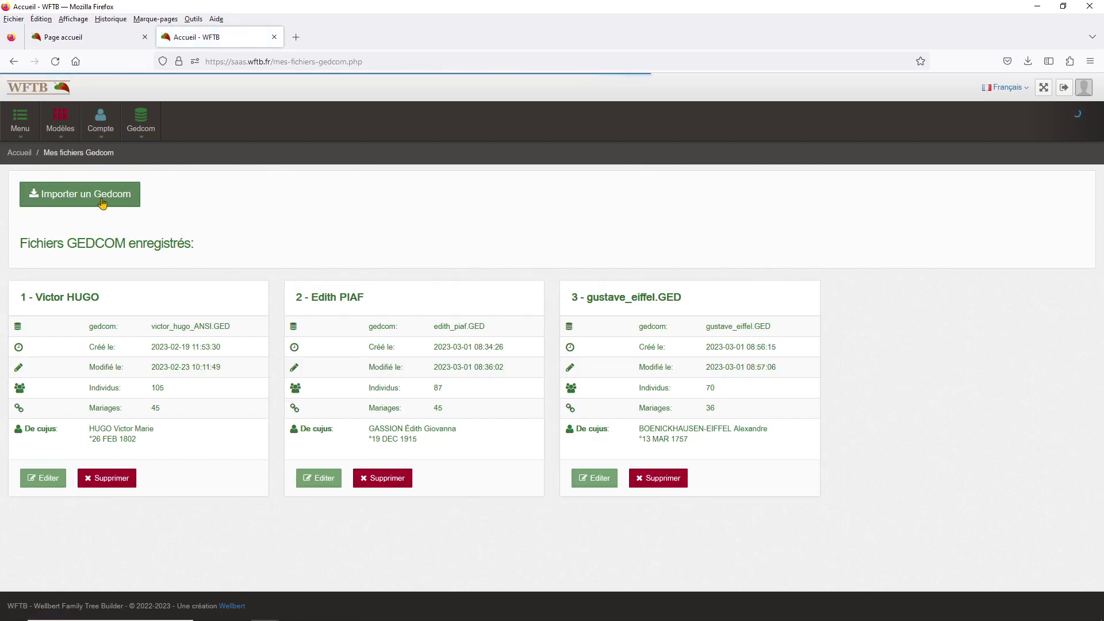
drag(586, 298, 683, 299)
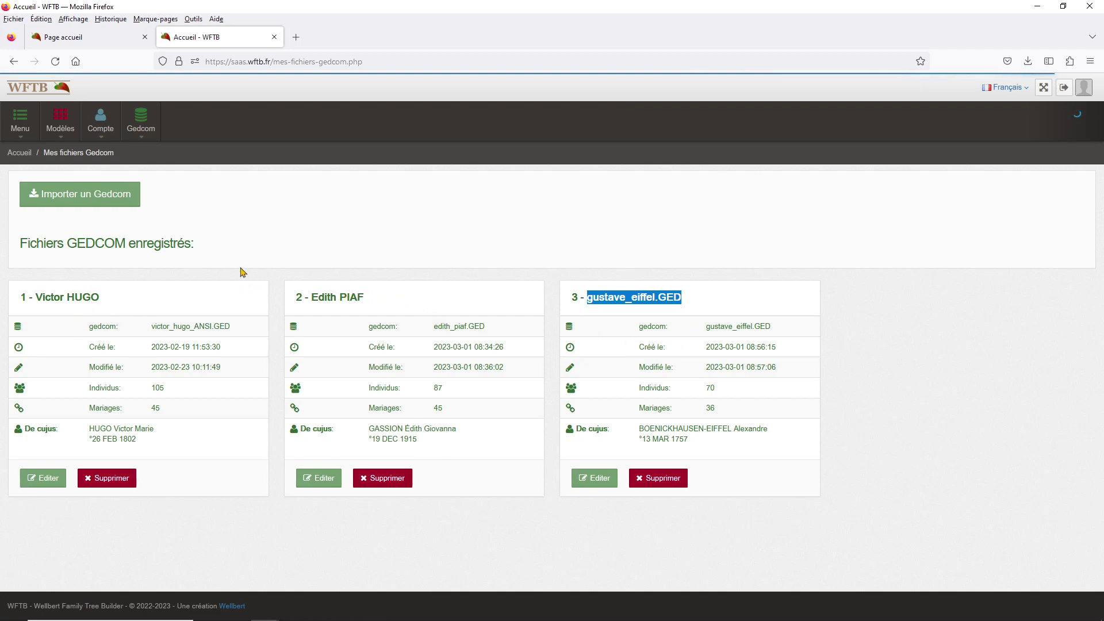
click(562, 252)
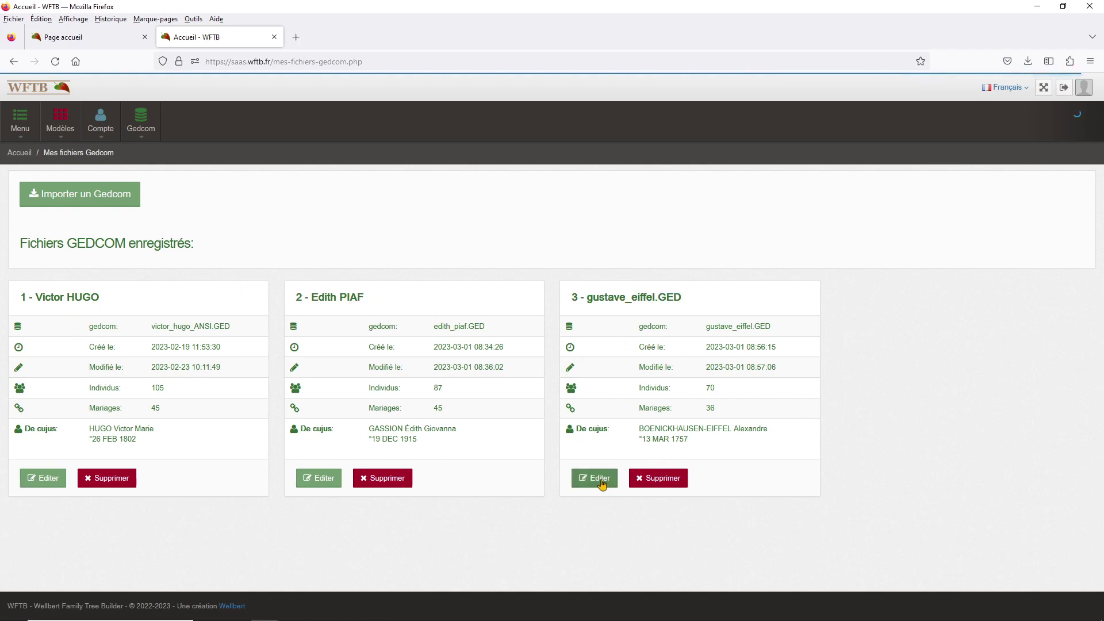
double_click(709, 387)
double_click(710, 408)
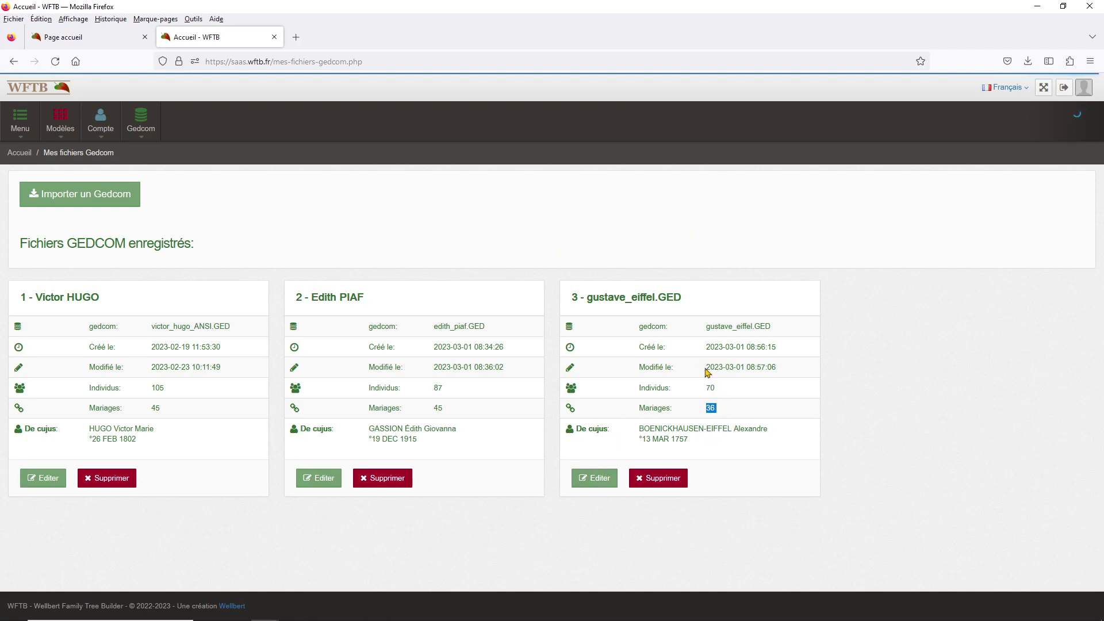
drag(706, 369, 768, 358)
drag(706, 331, 784, 332)
Open the gustave_eiffel.GED entry for editing and check its source file name.
click(605, 478)
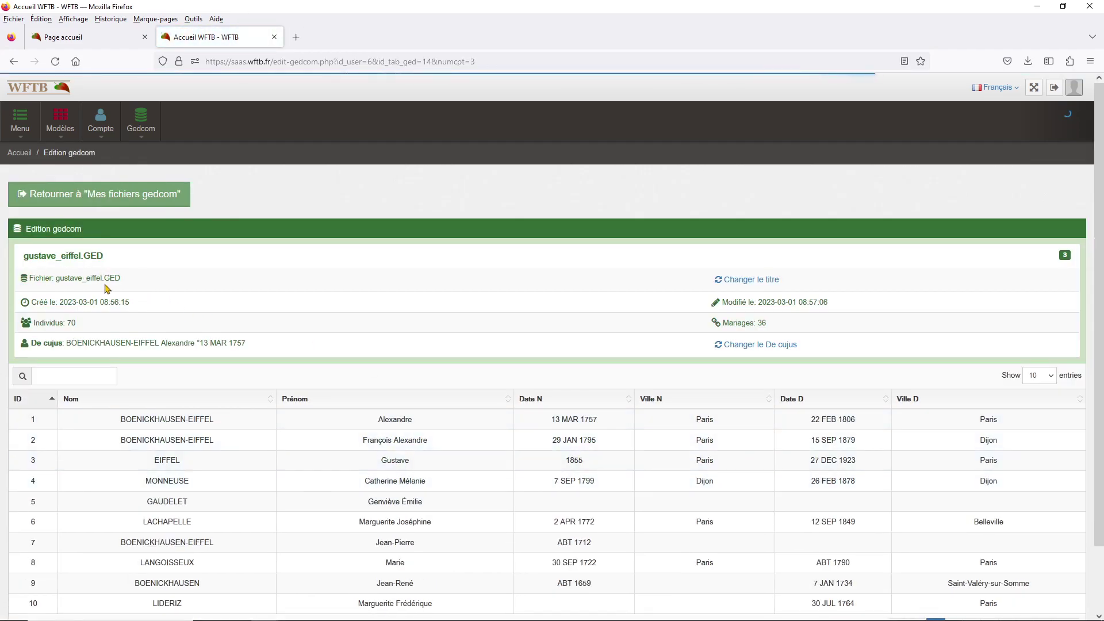
drag(56, 279, 121, 281)
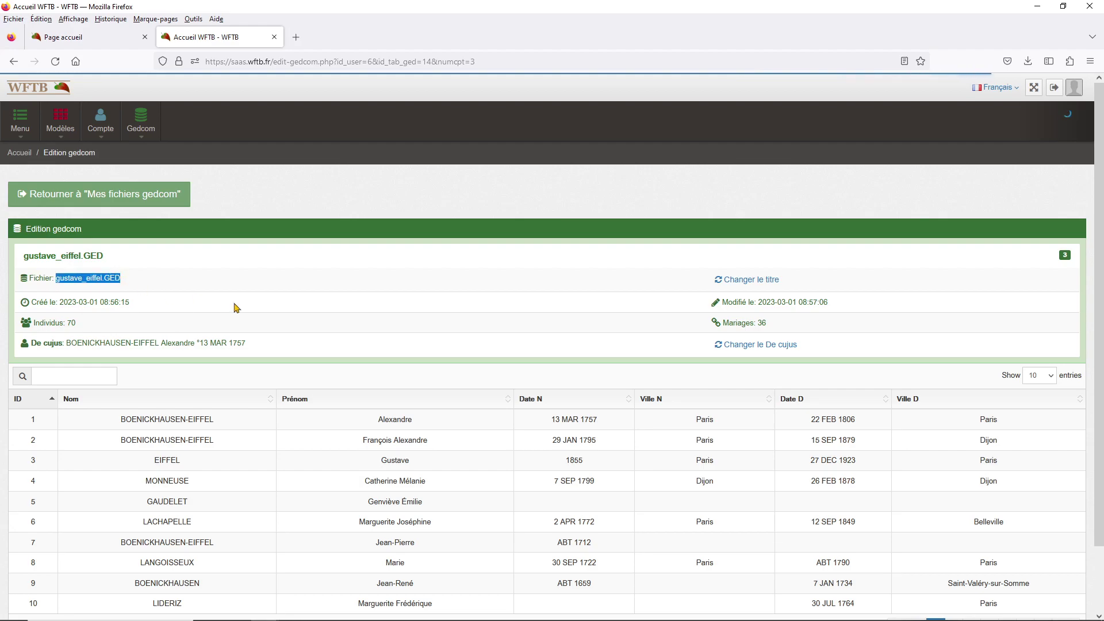
Change the GEDCOM's title to Gustave EIFFEL and save it.
click(762, 282)
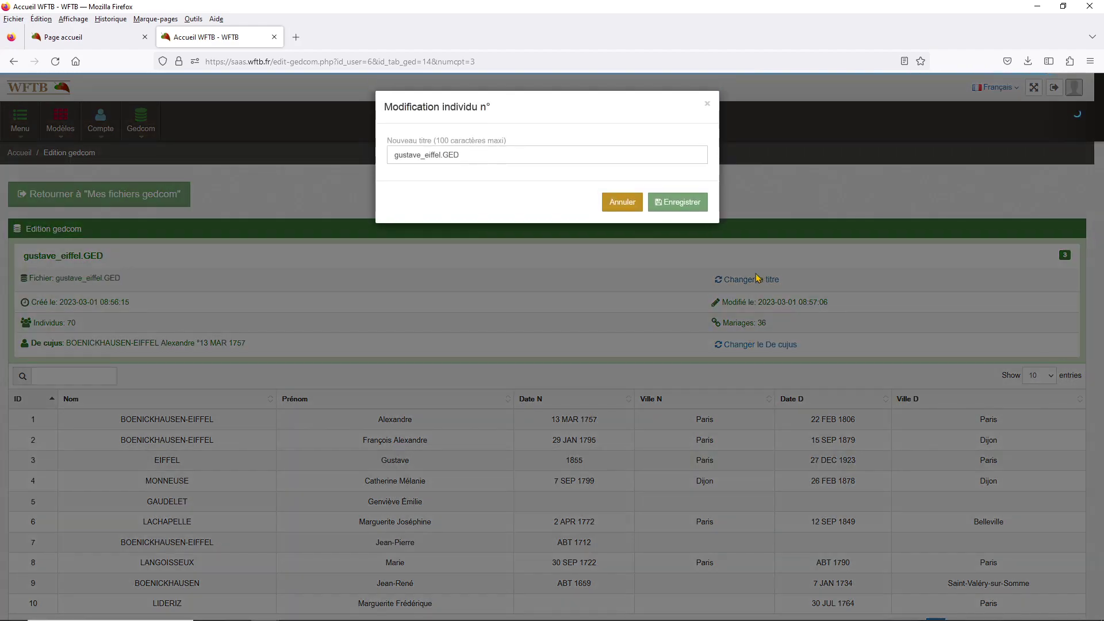
drag(472, 153, 379, 164)
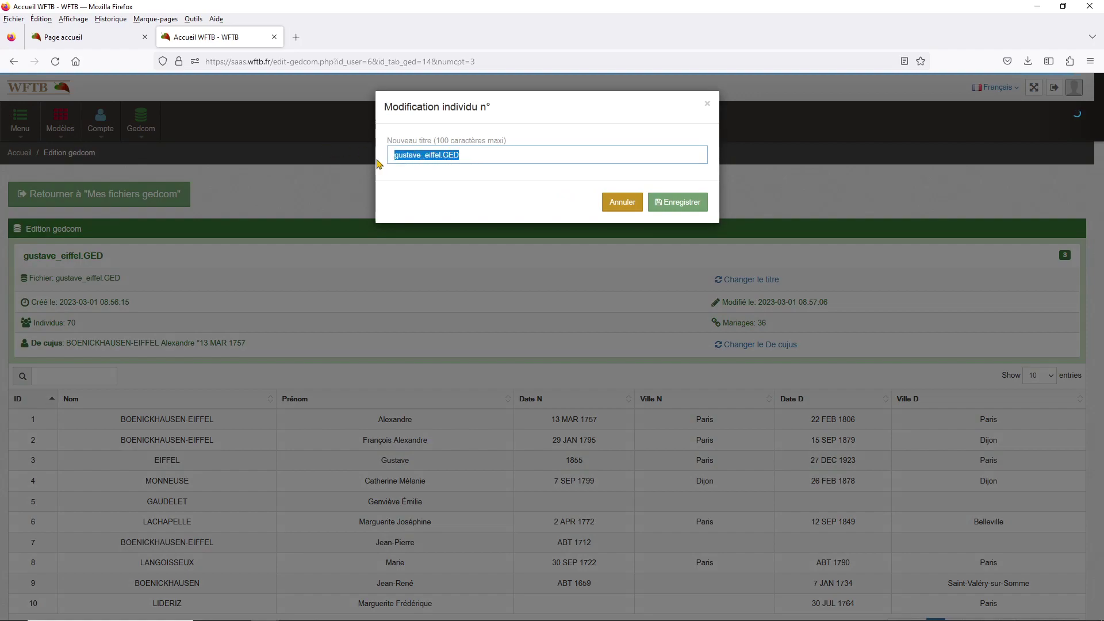
text(Gustave EIFFEL)
click(689, 202)
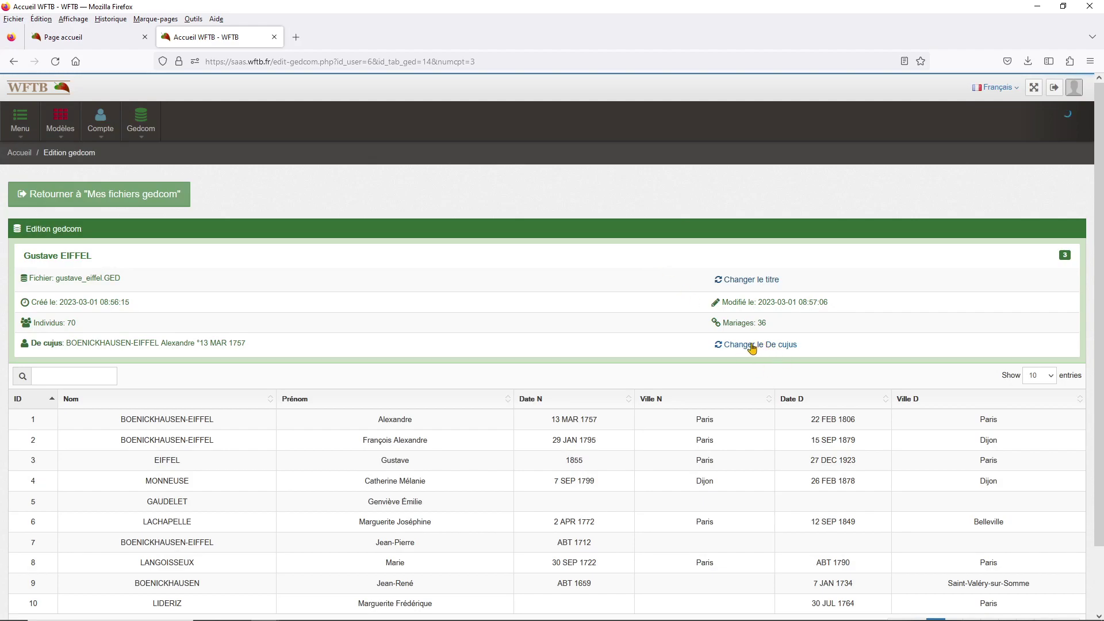
Change the De cujus to EIFFEL Gustave, check the new entry, and return to the saved GEDCOM files.
drag(68, 343, 192, 345)
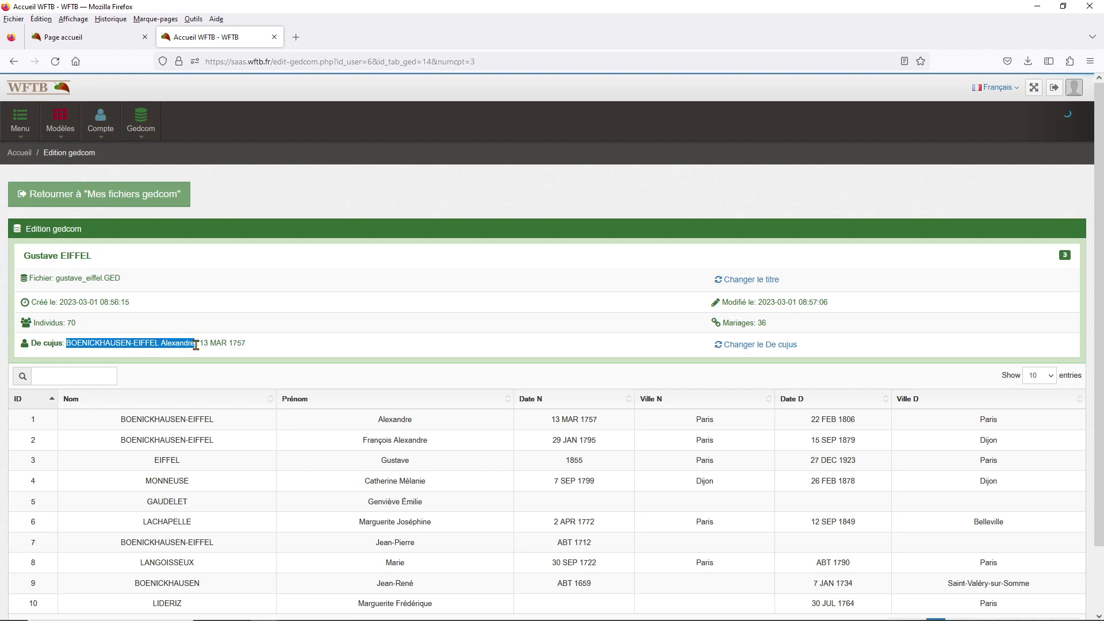
click(347, 351)
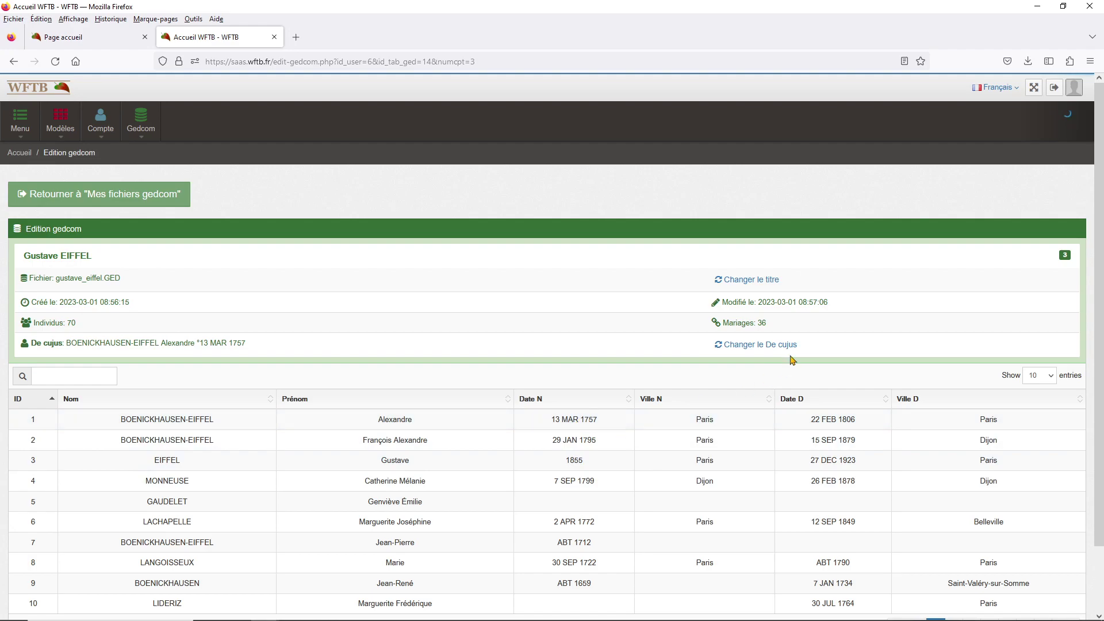
click(758, 347)
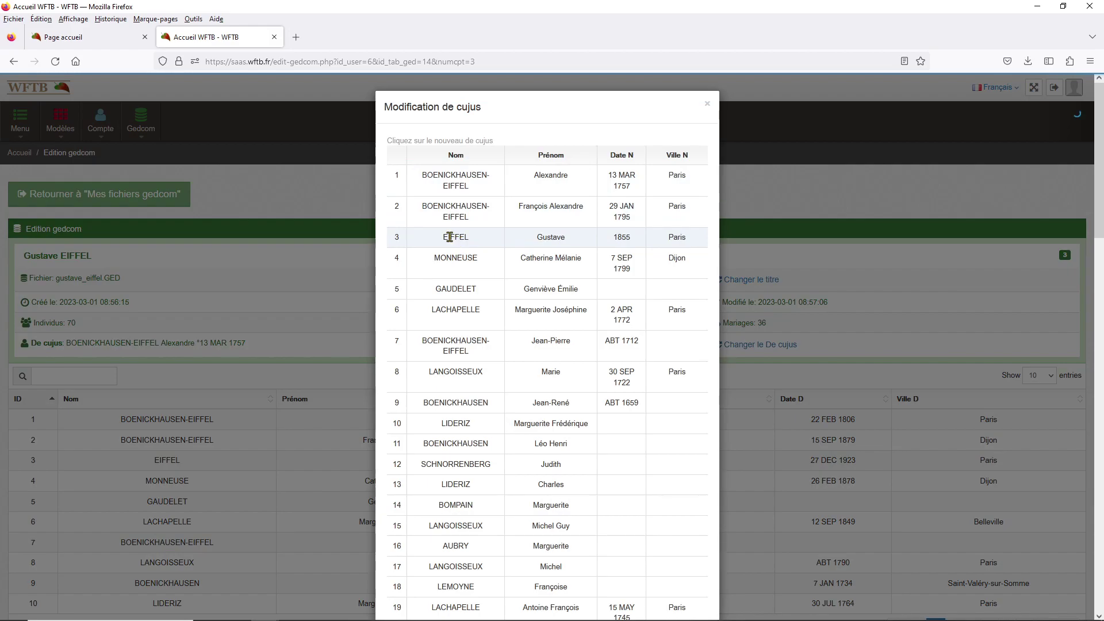
click(549, 238)
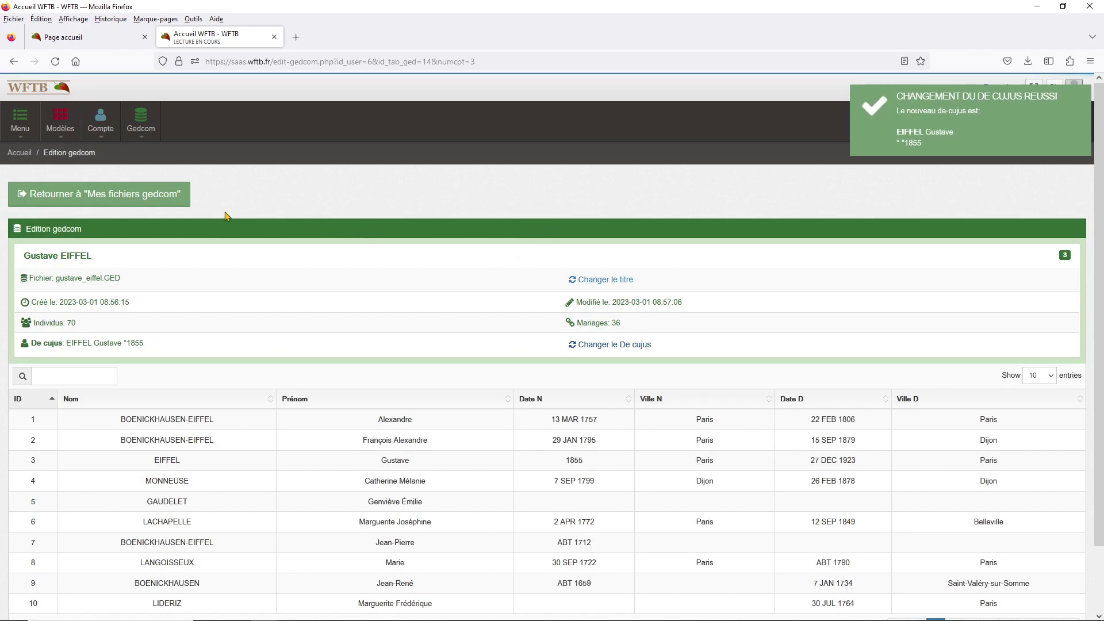
drag(67, 344, 152, 348)
click(288, 198)
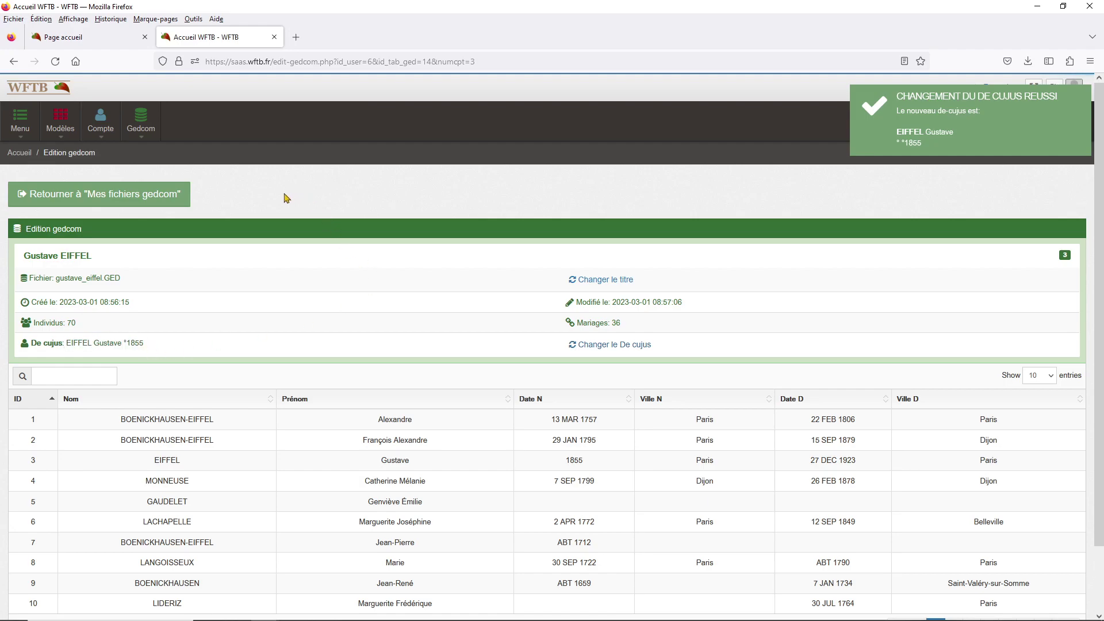
click(110, 196)
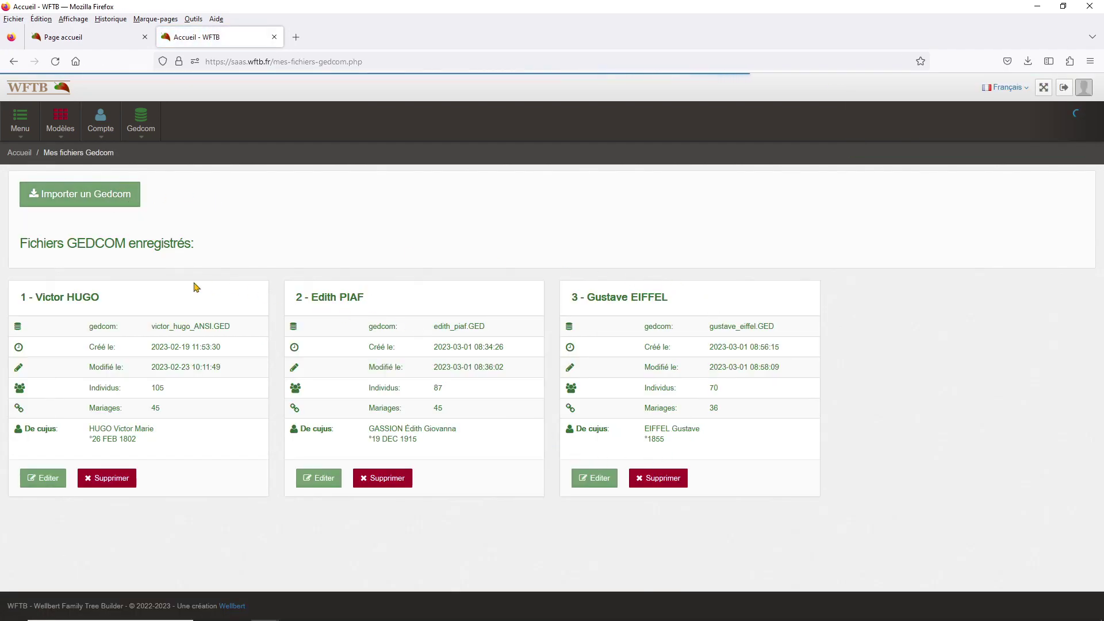
Open the tree type selection and go back to the dashboard.
click(61, 127)
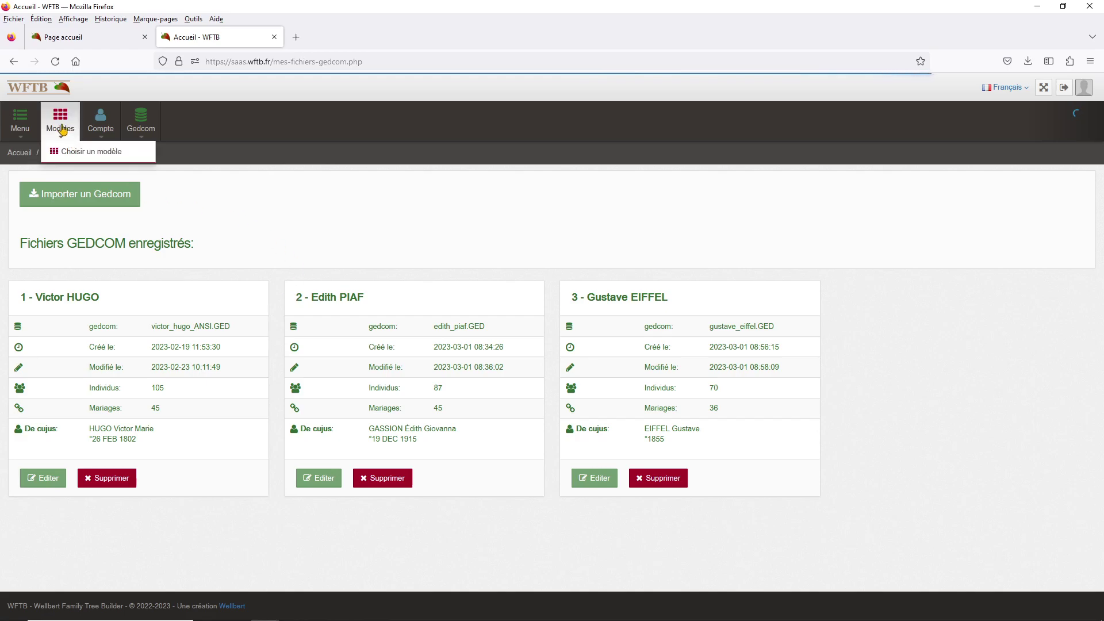
click(81, 152)
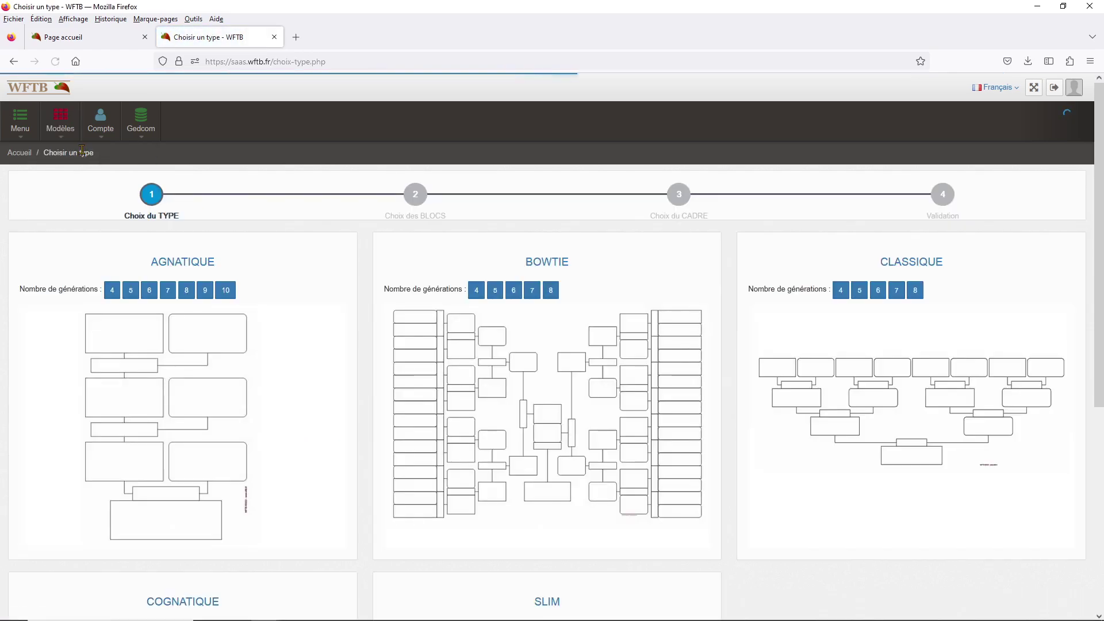
mouse_move(20, 123)
click(35, 155)
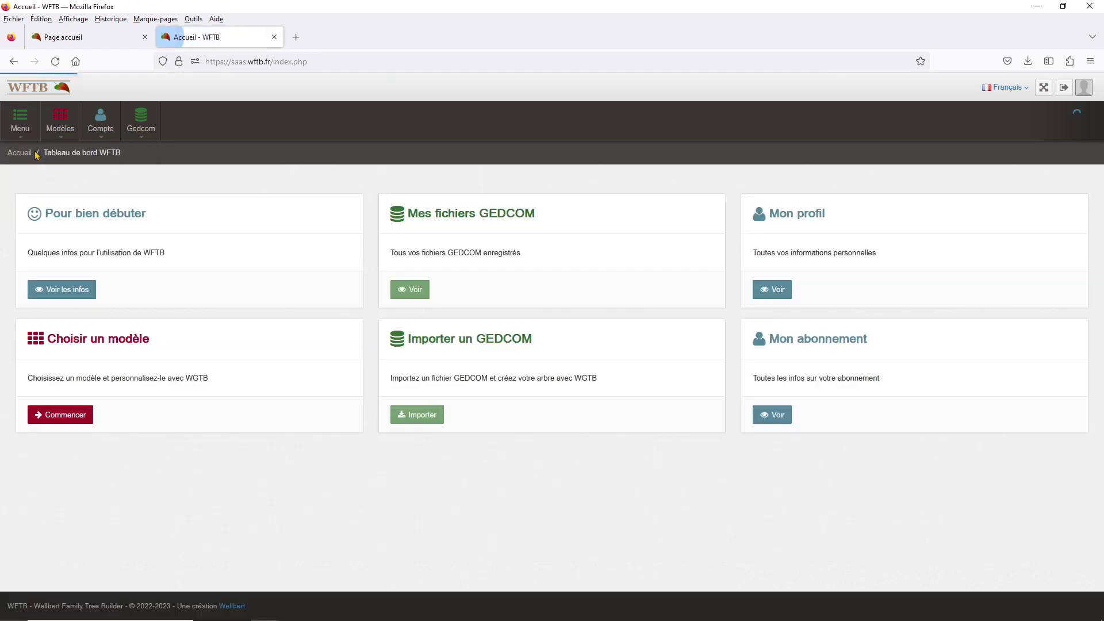
Start choosing a model from the dashboard and compare the available tree types and their generation options.
drag(47, 339, 149, 360)
click(60, 416)
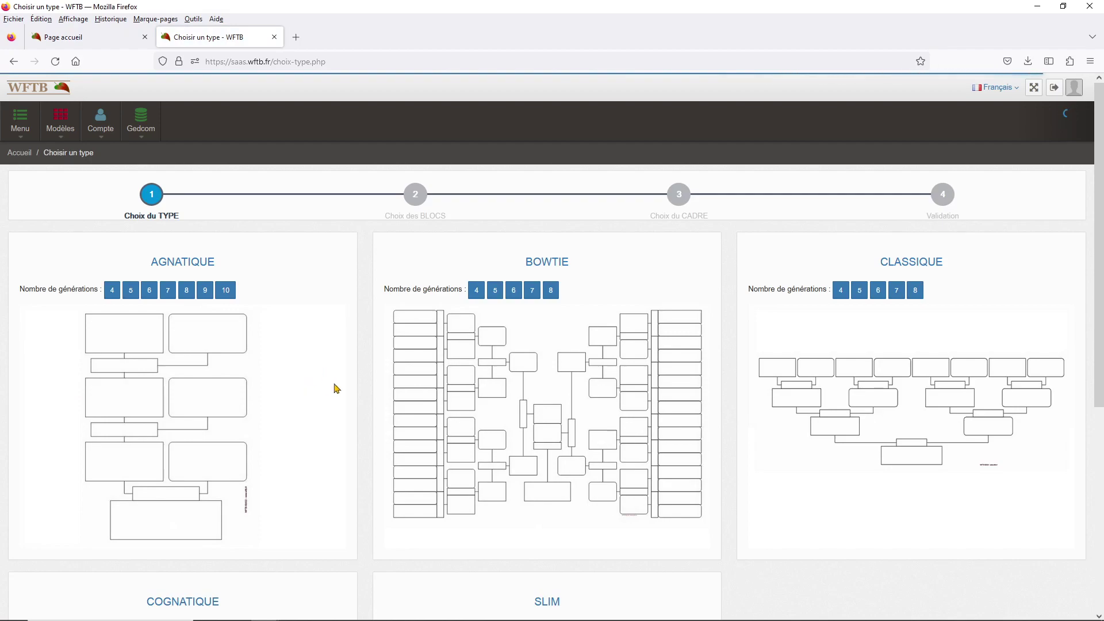
scroll(355, 363, down, 5)
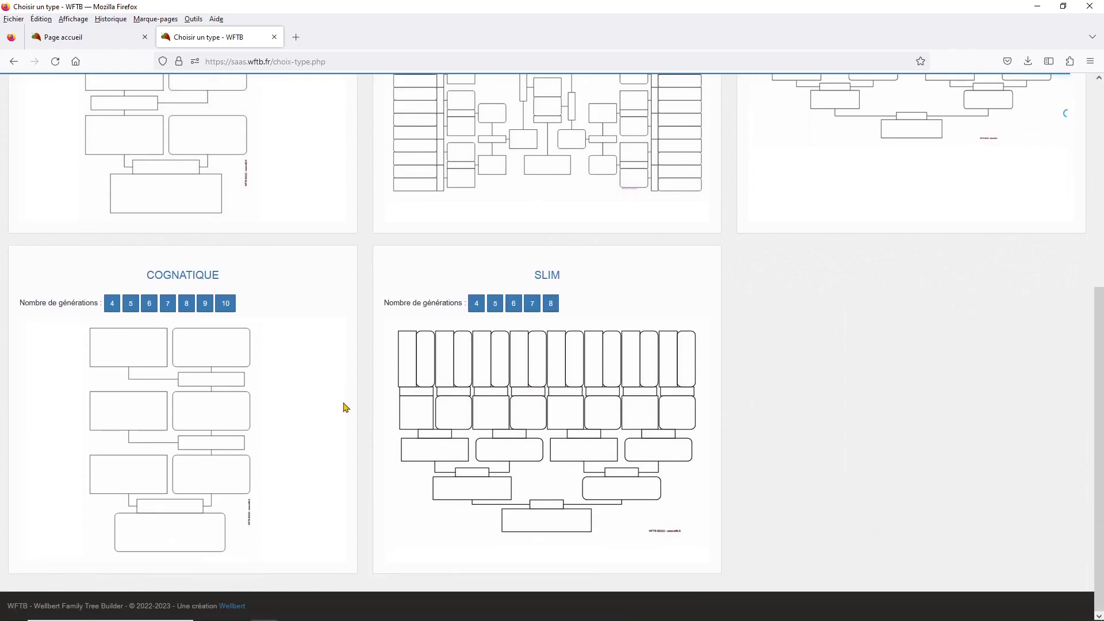
scroll(355, 473, up, 4)
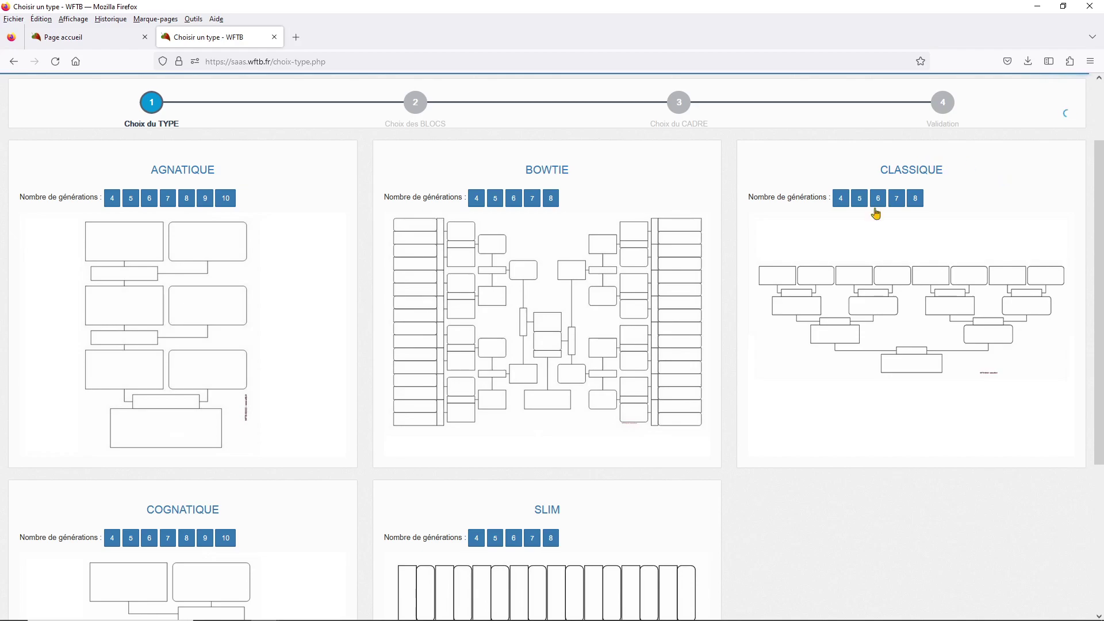
scroll(471, 320, down, 3)
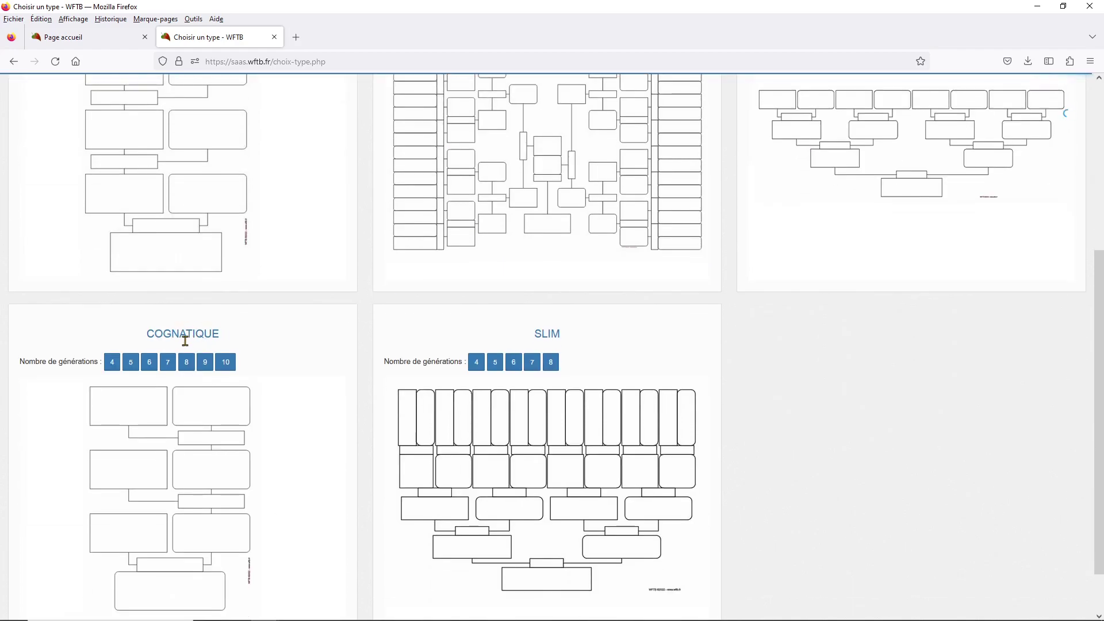
scroll(188, 342, down, 1)
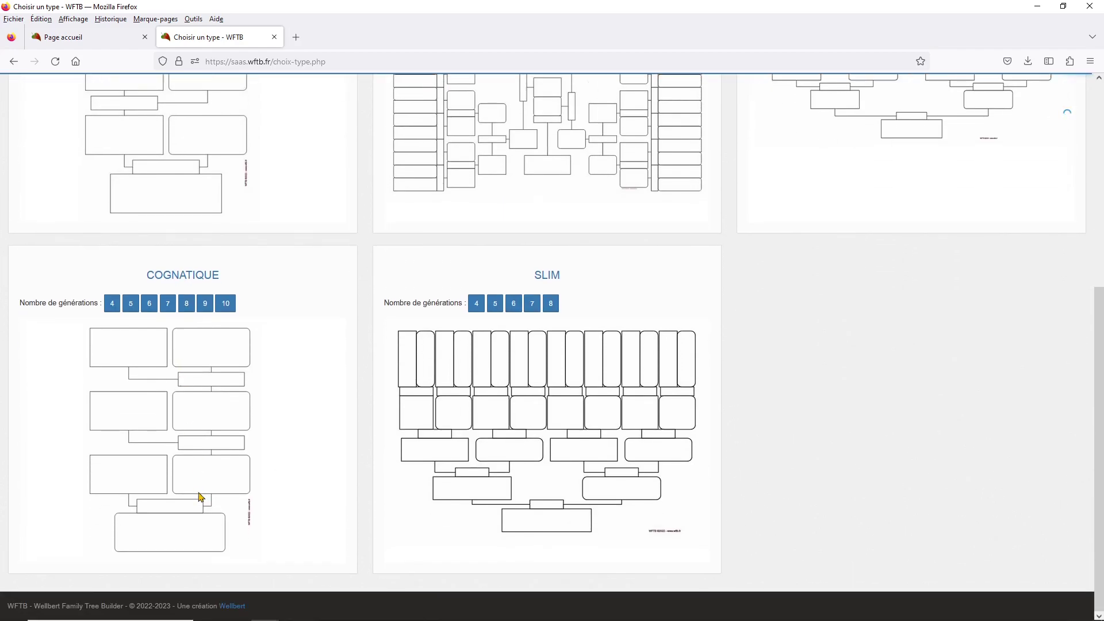
Try the SLIM type with 4 generations and the ARBRE 1 blocks, and step back to the type choice.
click(476, 303)
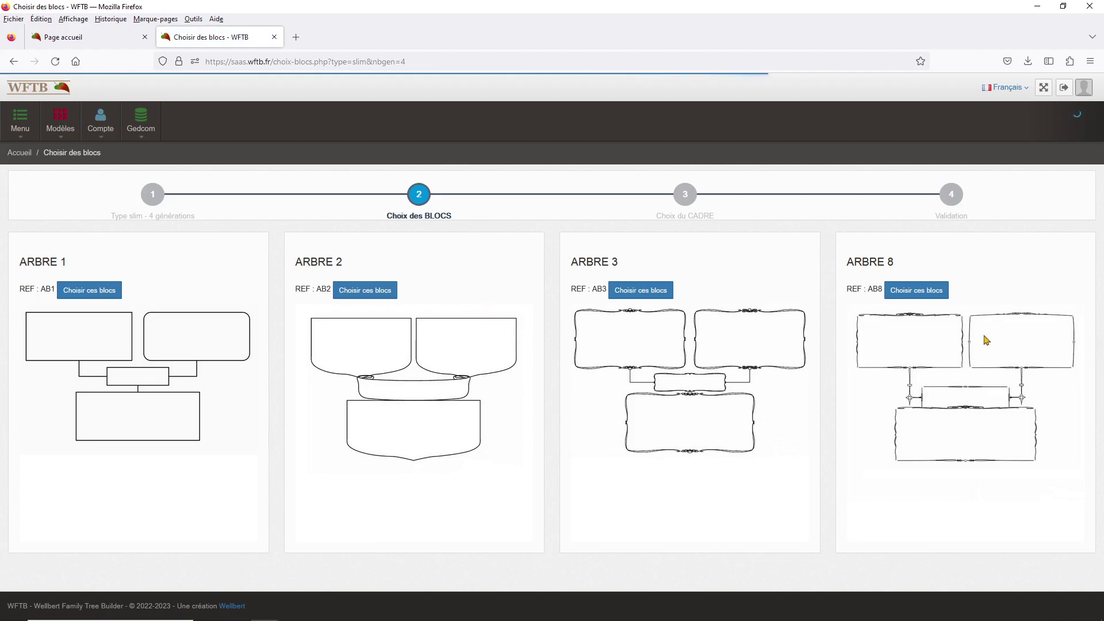
click(91, 290)
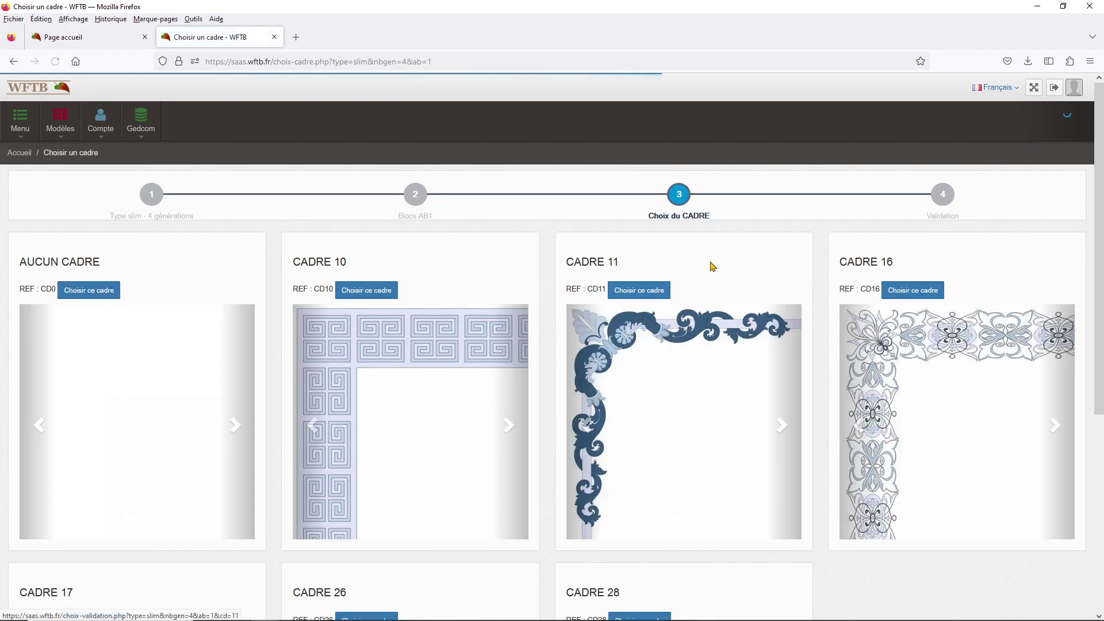
click(419, 199)
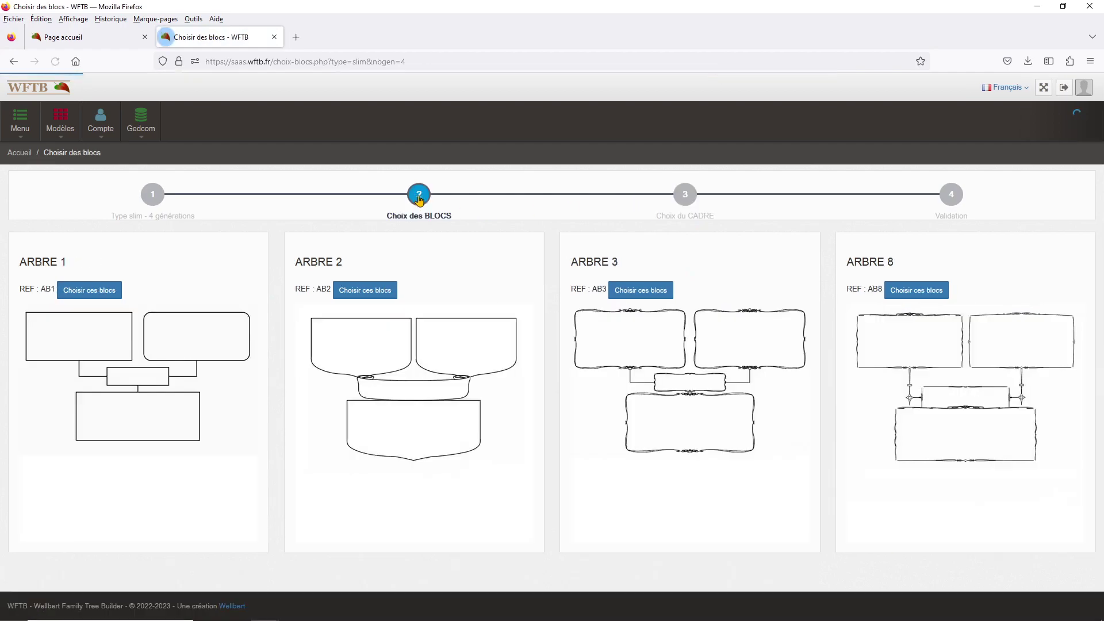
click(152, 198)
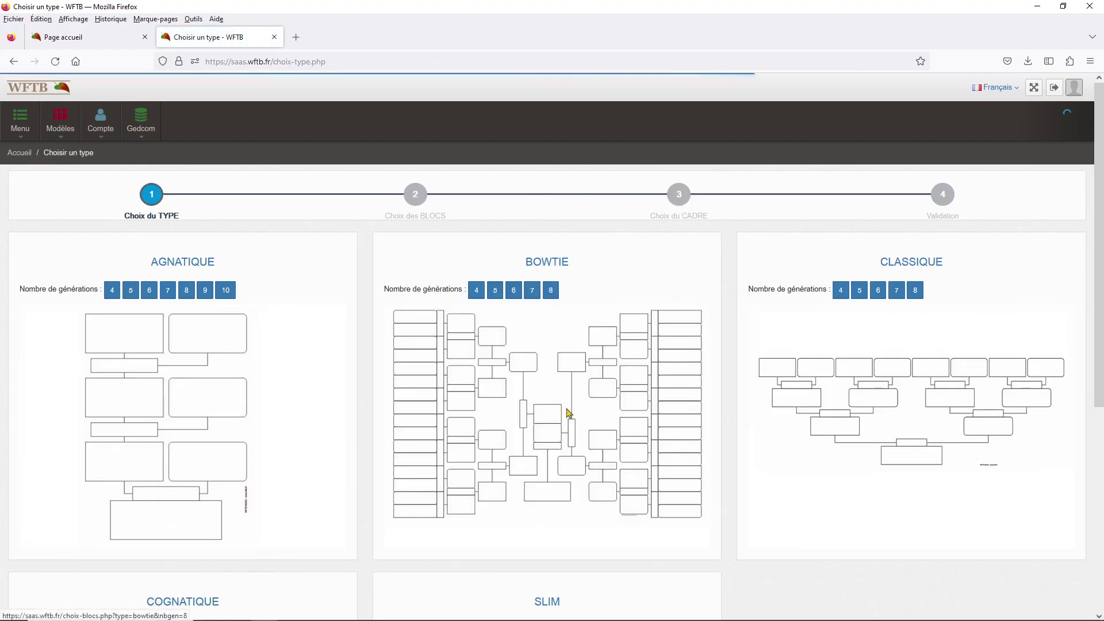
Choose the SLIM tree type with 4 generations and the ARBRE 1 blocks (AB1).
scroll(465, 395, down, 4)
click(476, 395)
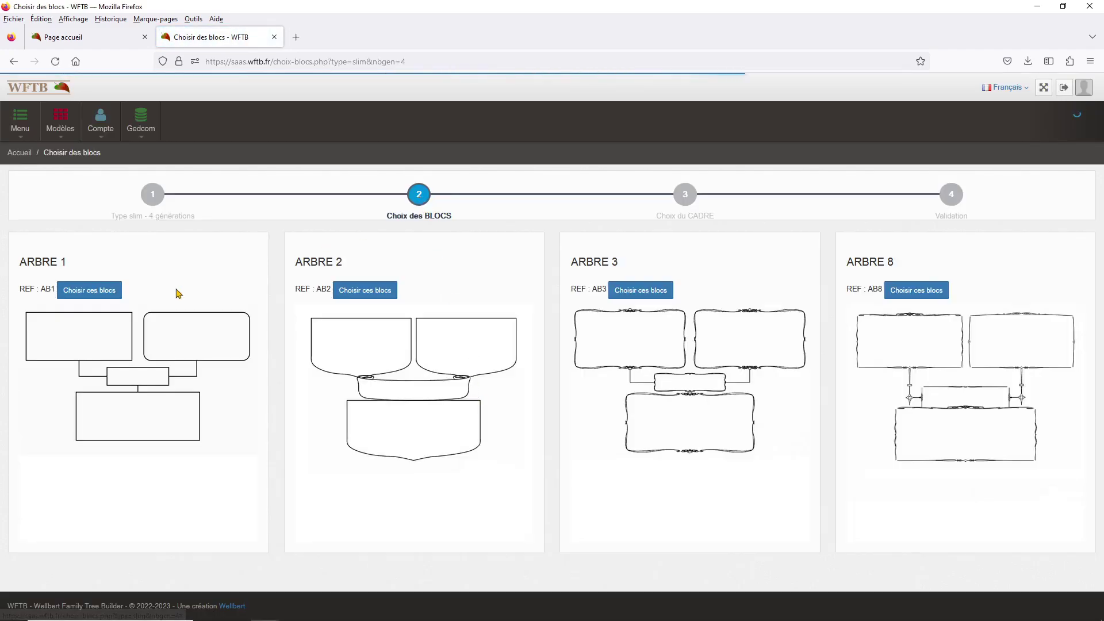
click(101, 294)
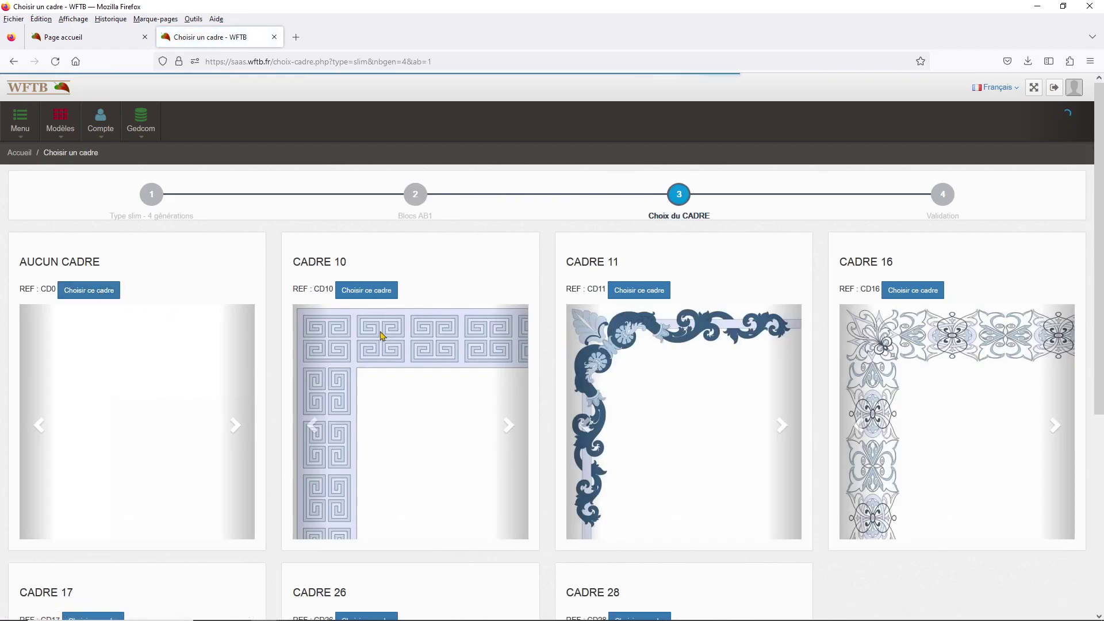
Look through the available frames, including the frameless option, and choose CADRE 11 (CD11).
drag(28, 262, 110, 265)
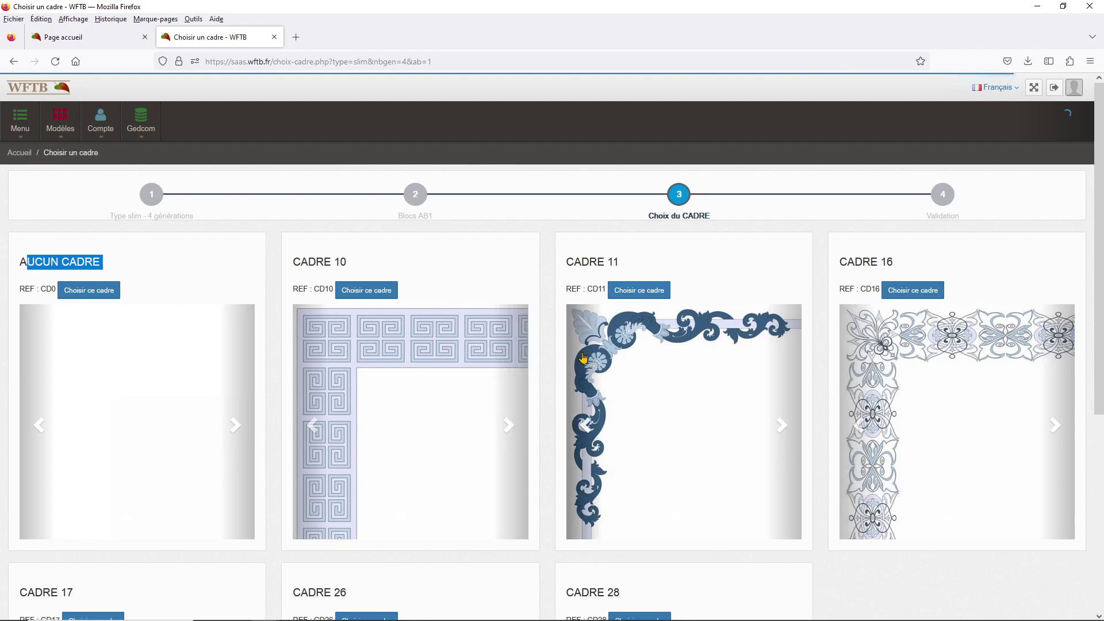
scroll(582, 358, down, 5)
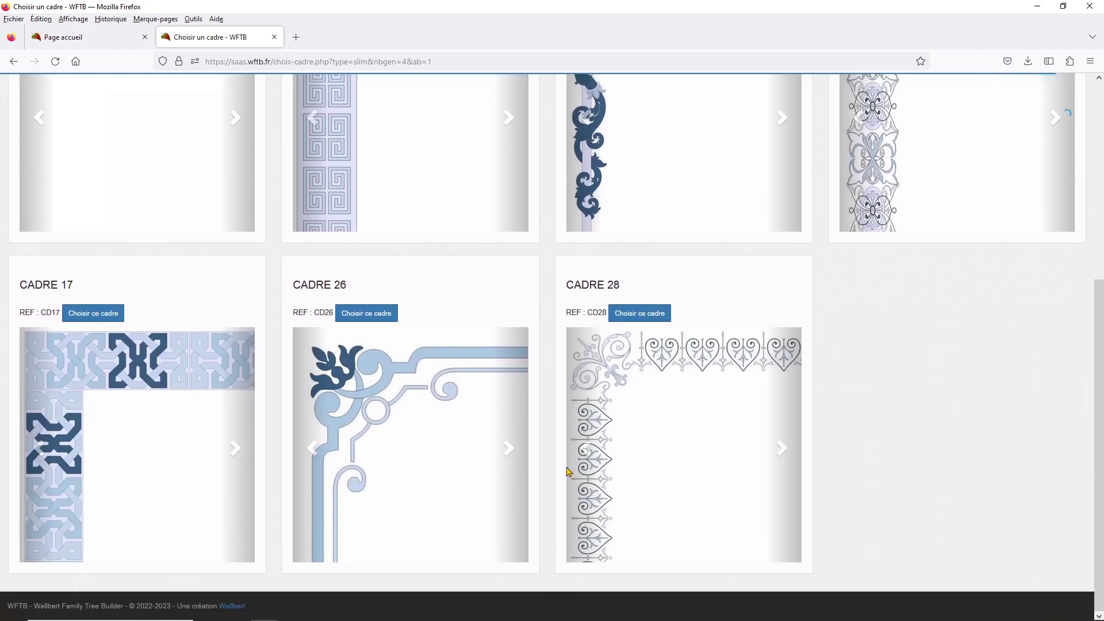
scroll(609, 427, up, 5)
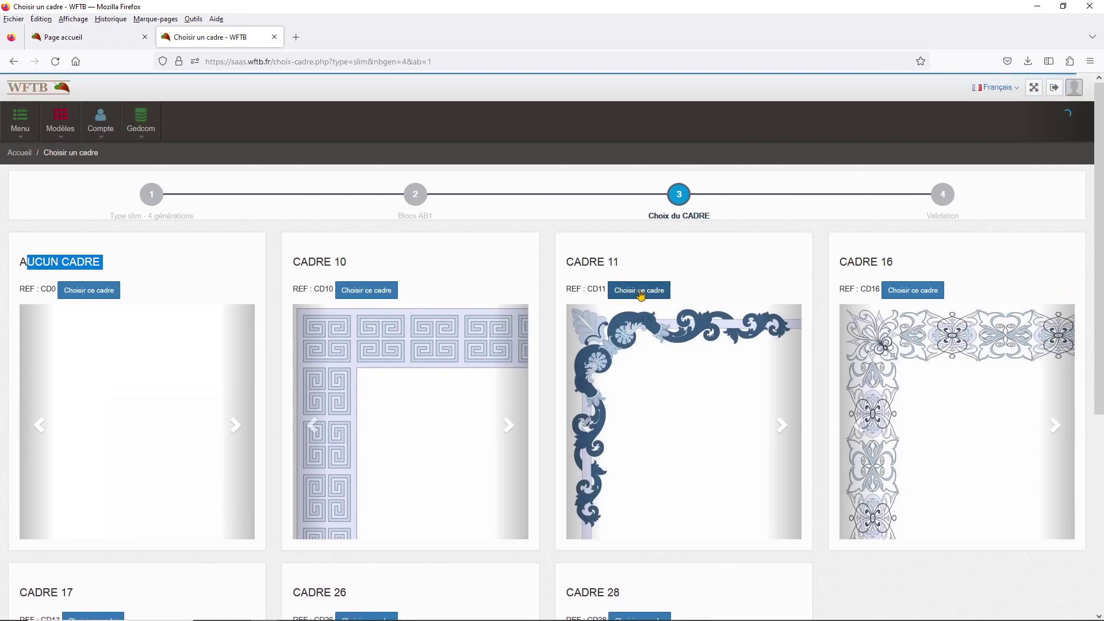
click(644, 292)
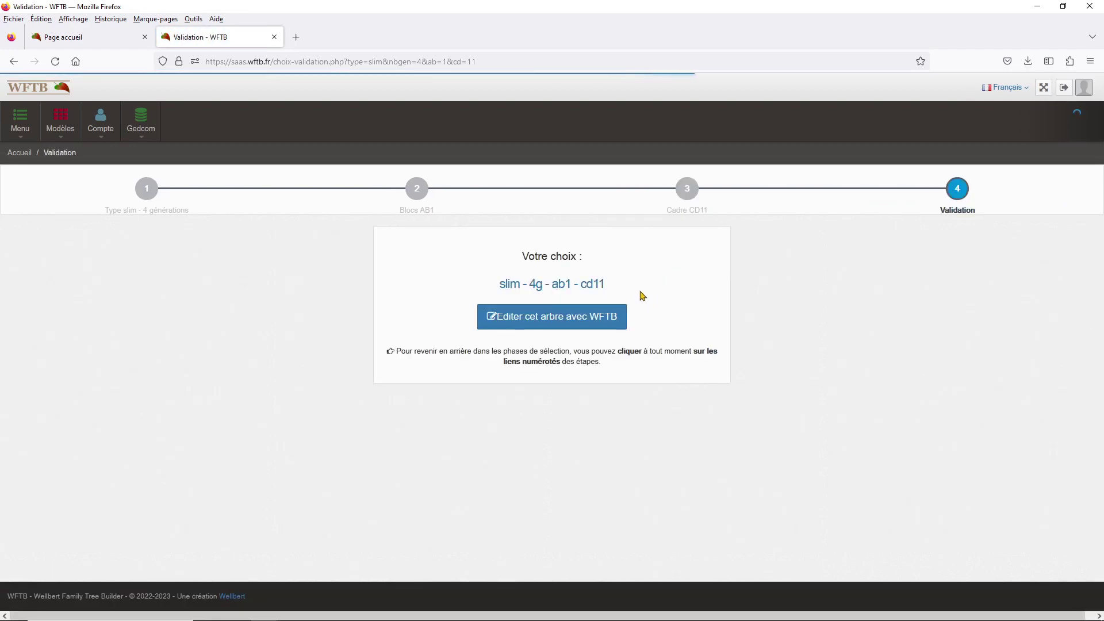
Review the slim - 4g - ab1 - cd11 selection and open this tree for editing.
drag(499, 284, 631, 289)
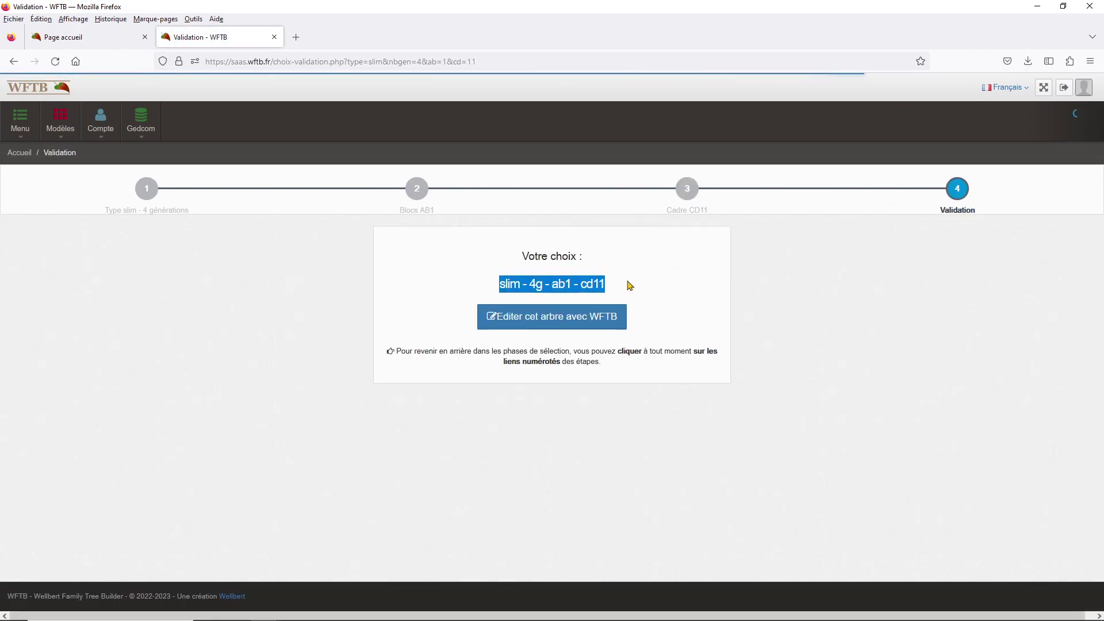
click(878, 345)
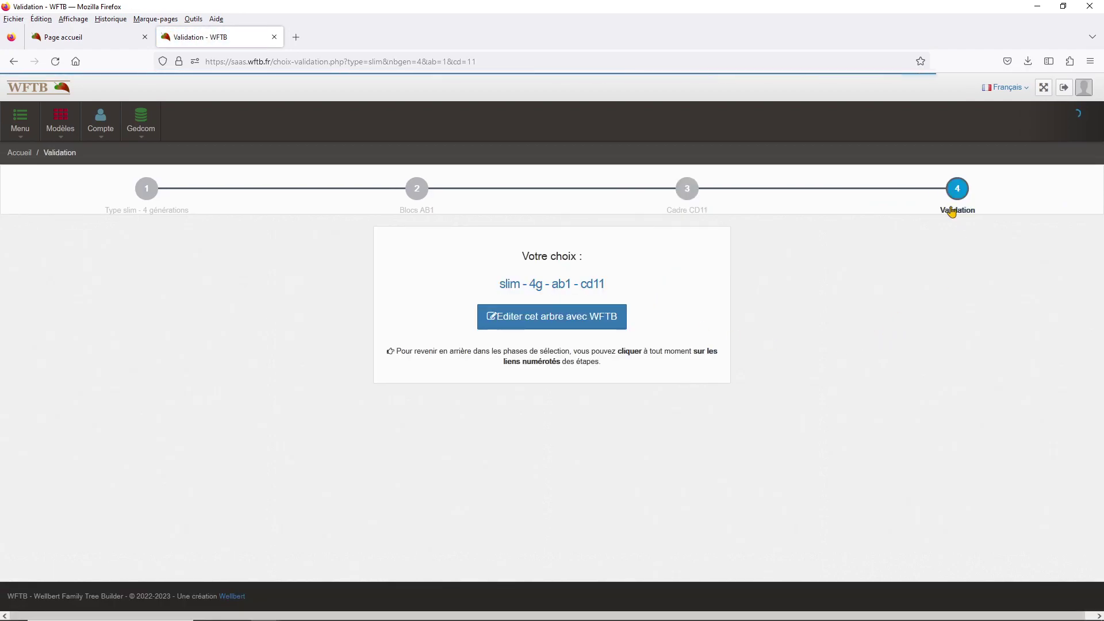
click(559, 316)
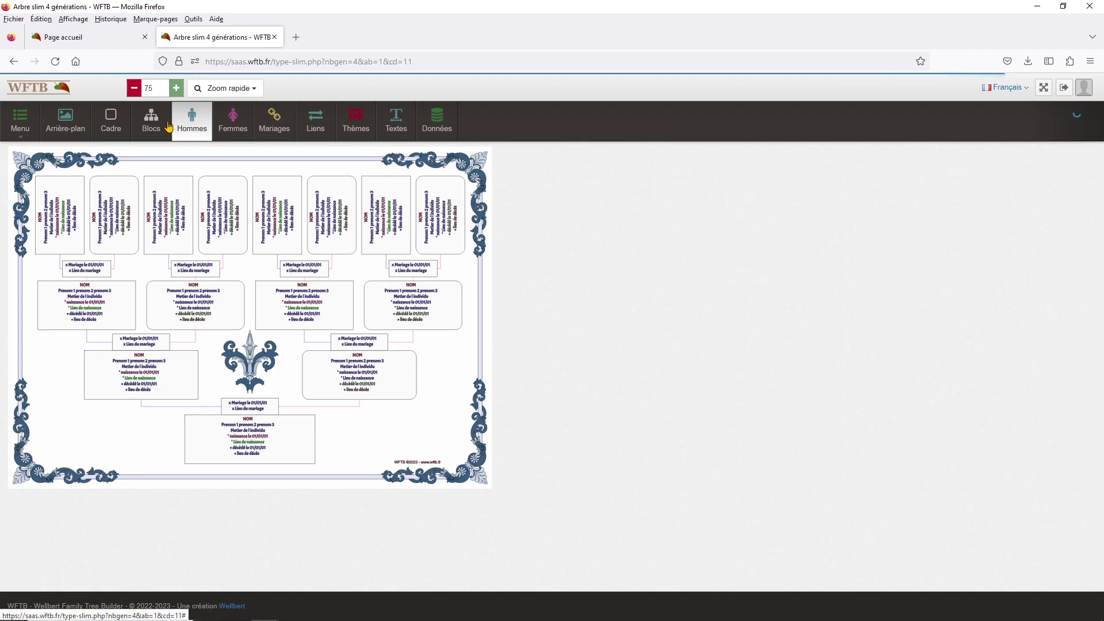
click(21, 128)
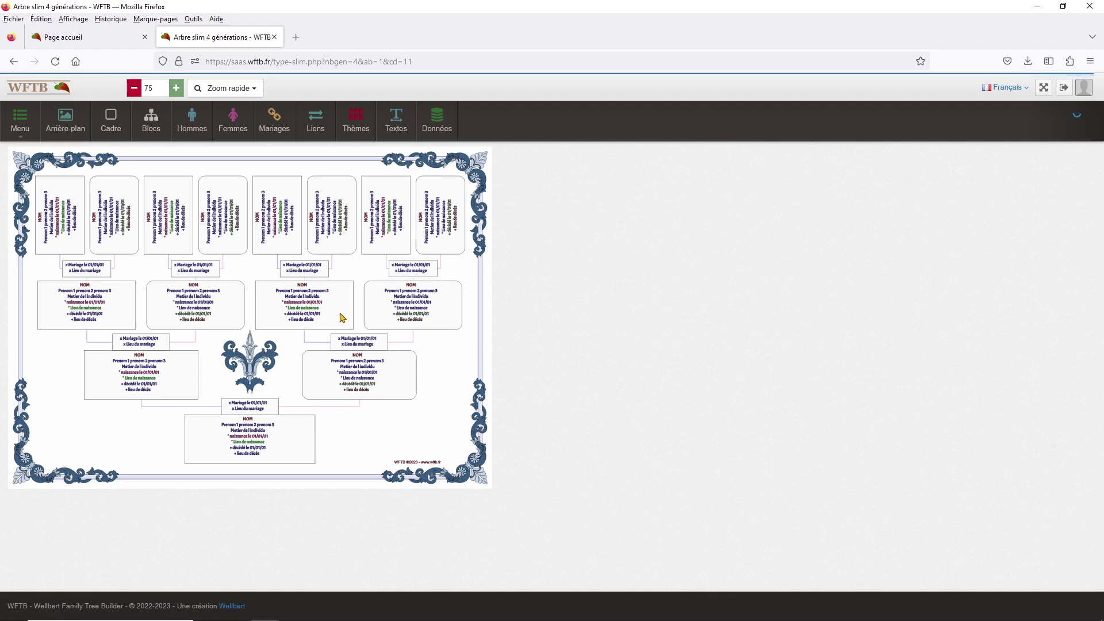
Browse the block themes and apply theme 12, with blue and pink filled blocks and a 1 pt outline.
click(358, 125)
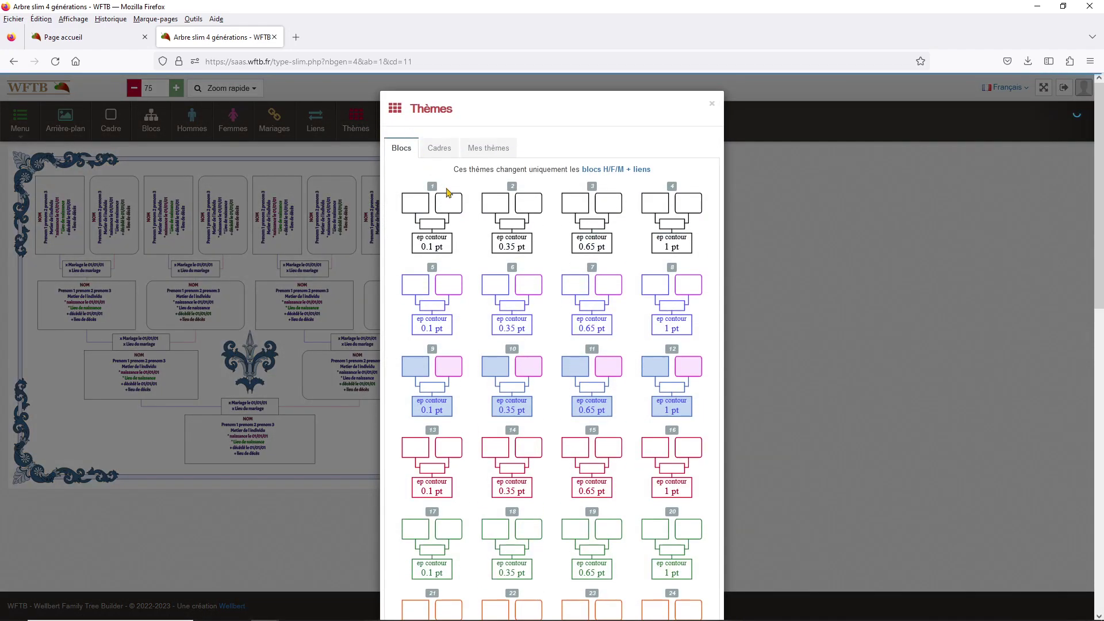
scroll(578, 322, down, 6)
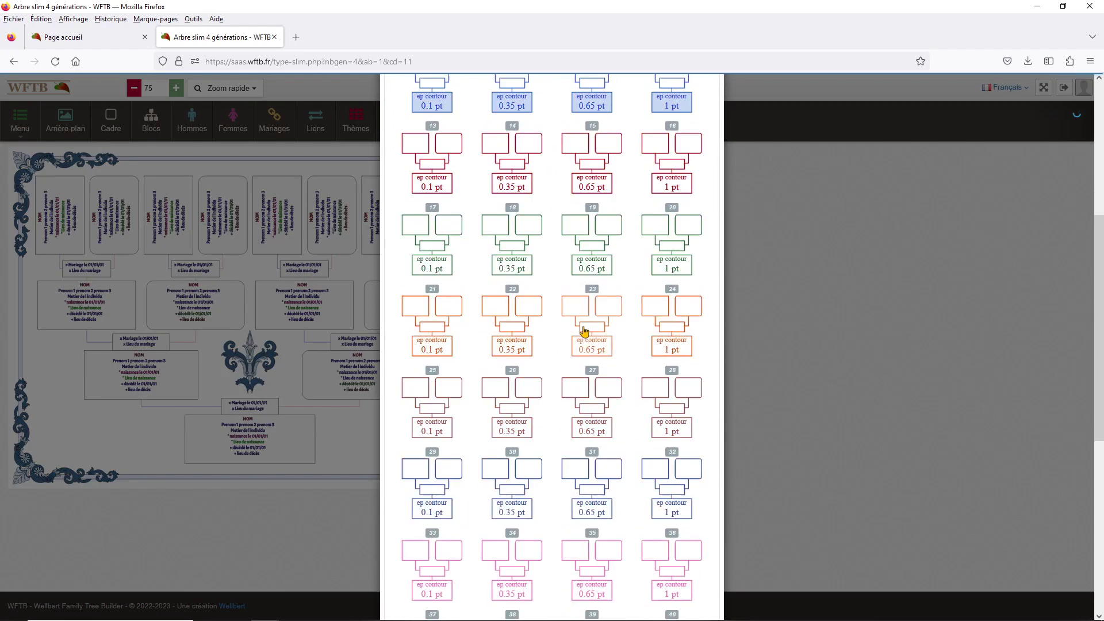
scroll(563, 440, up, 6)
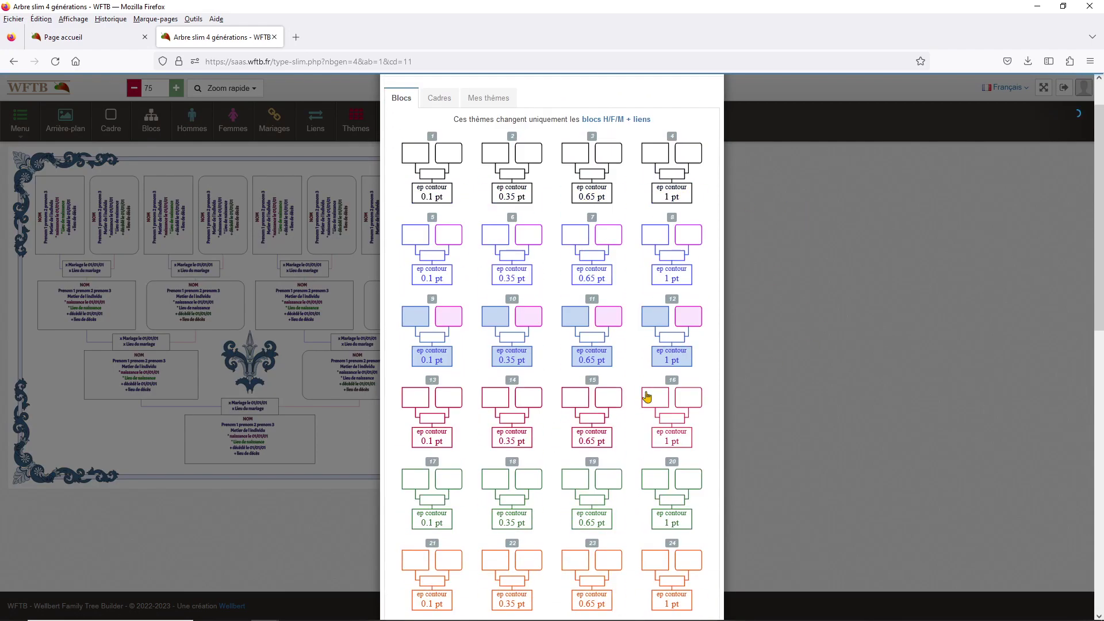
click(679, 327)
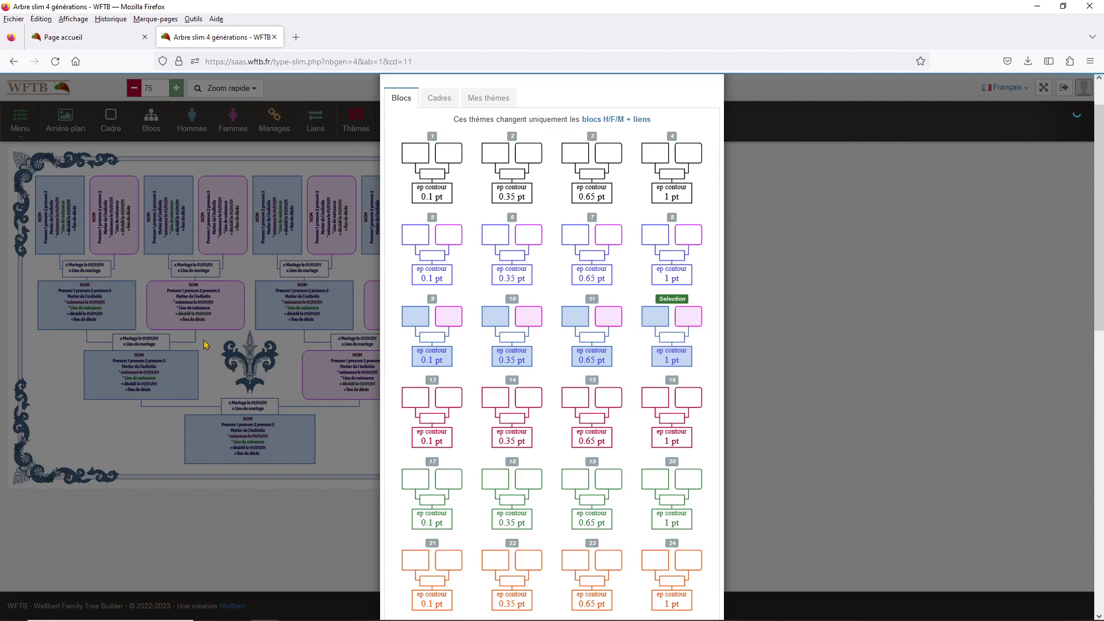
Browse the remaining block themes, try theme 20 in green, and apply theme 28 with 1 pt brown outlines.
scroll(598, 374, down, 3)
click(676, 258)
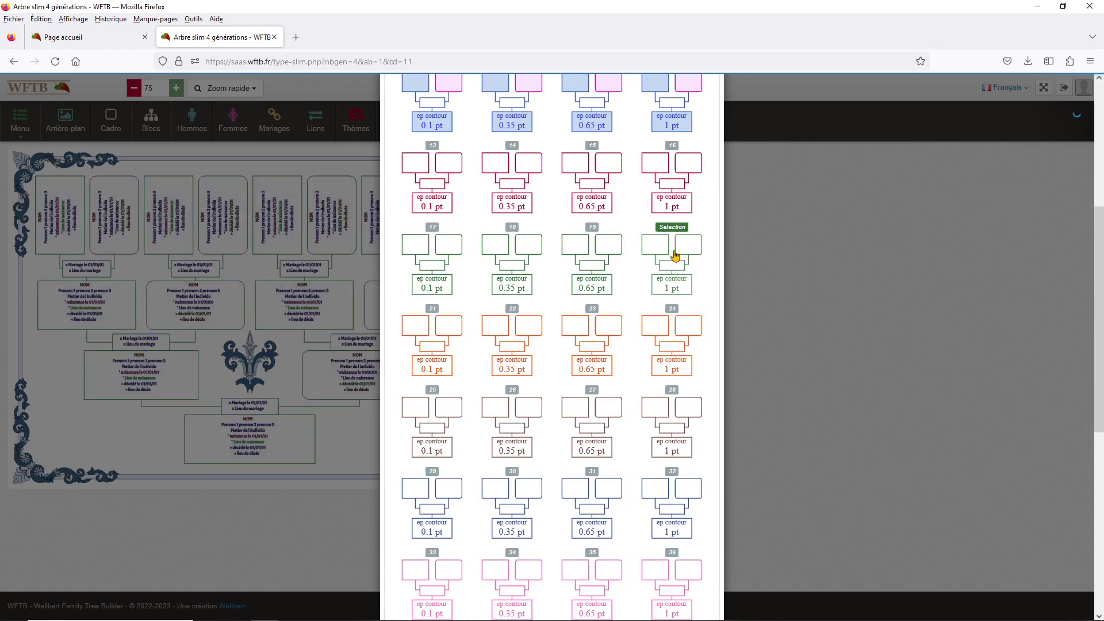
scroll(632, 340, down, 4)
click(671, 208)
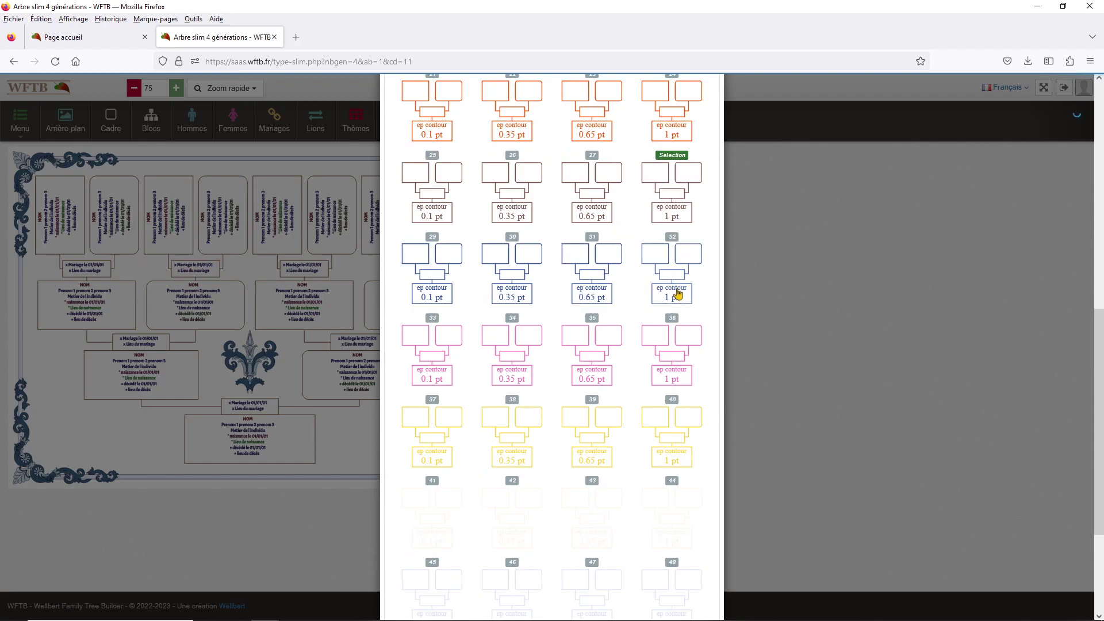
scroll(555, 374, down, 4)
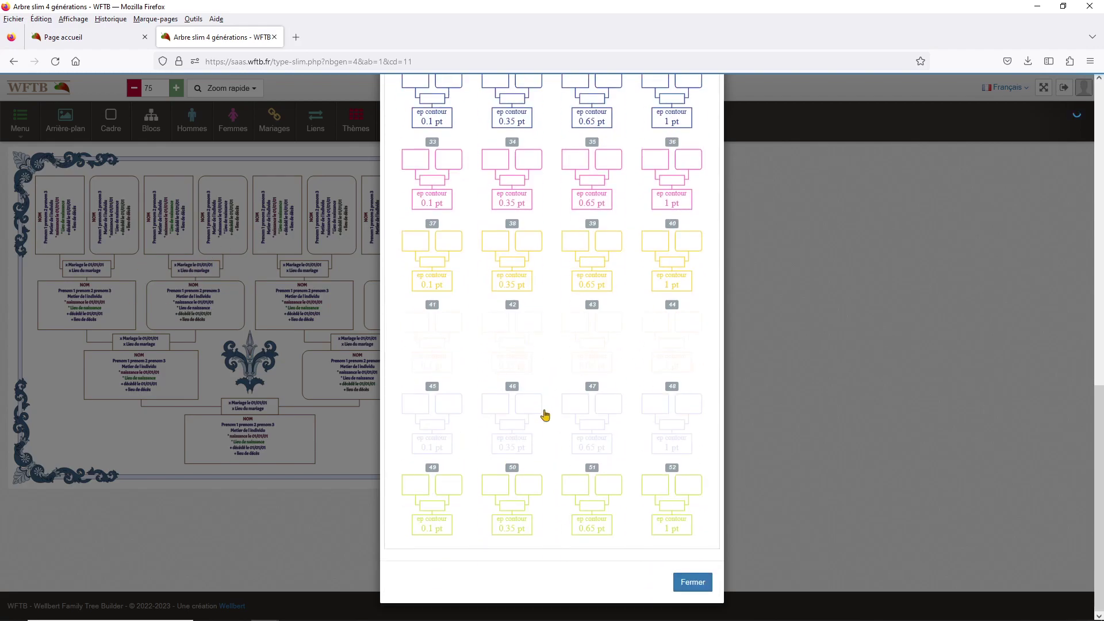
scroll(537, 412, up, 10)
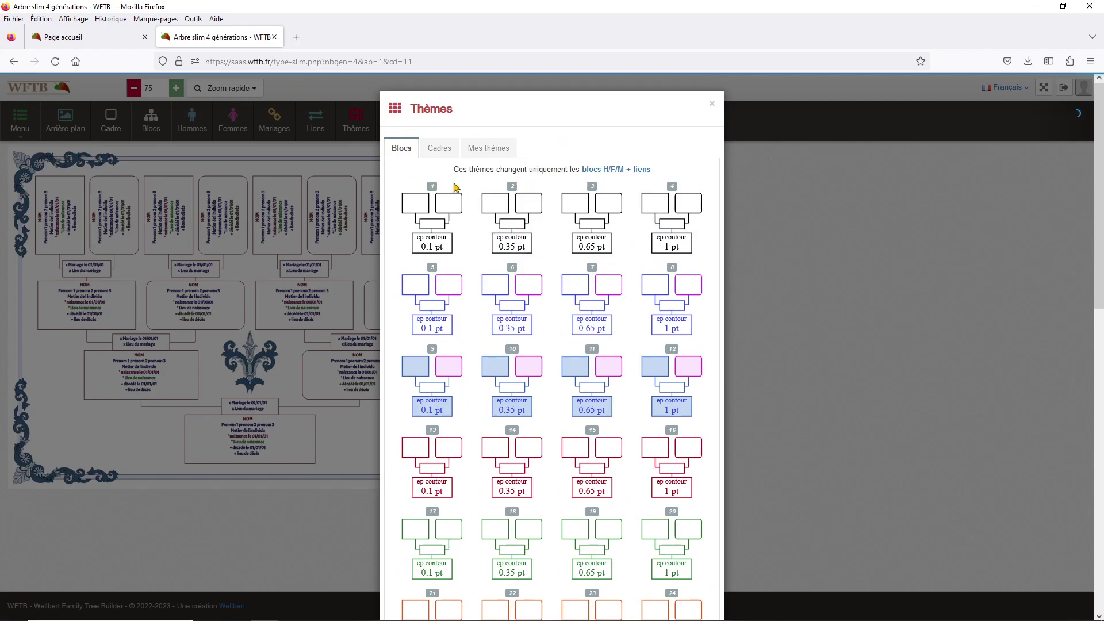
Try several colour themes on the tree's frame, including themes 3, 4, 6 and 5.
click(439, 148)
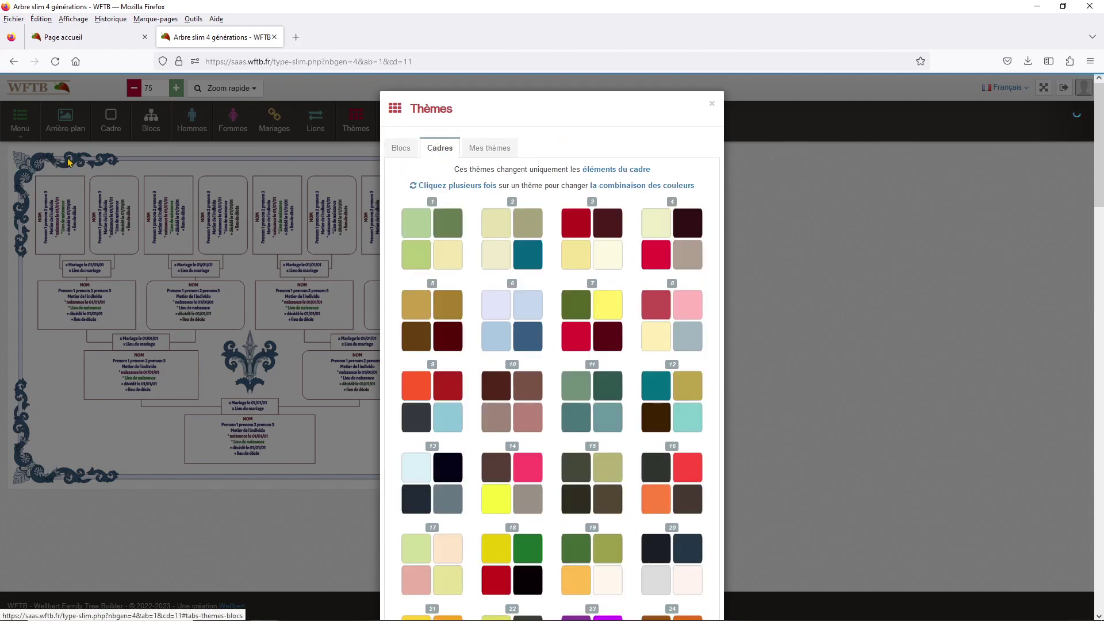
click(575, 229)
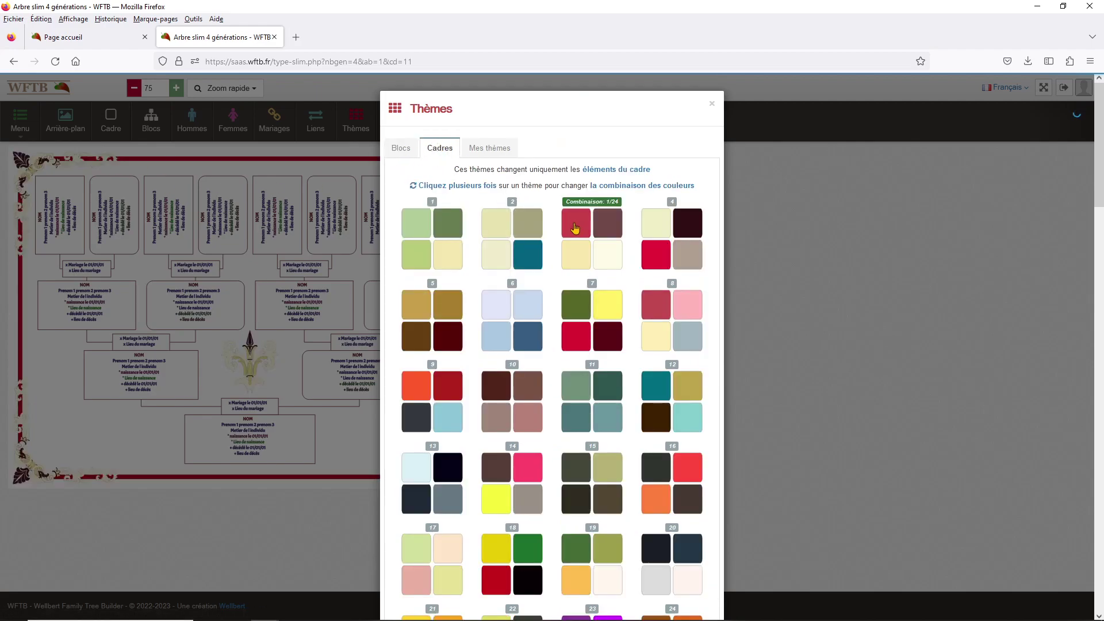
click(693, 233)
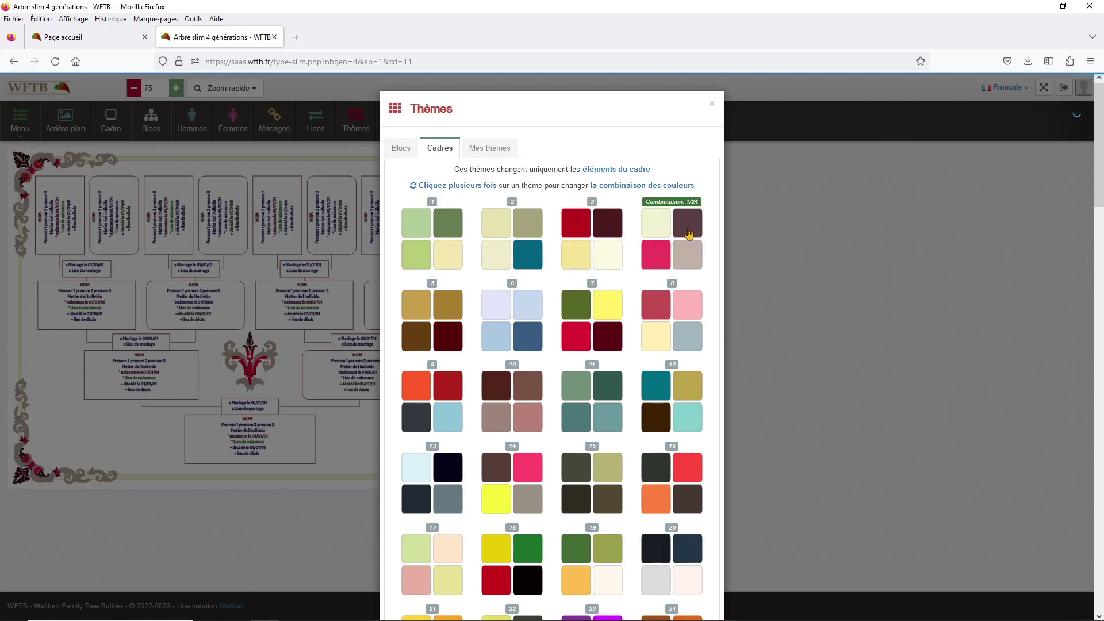
click(592, 321)
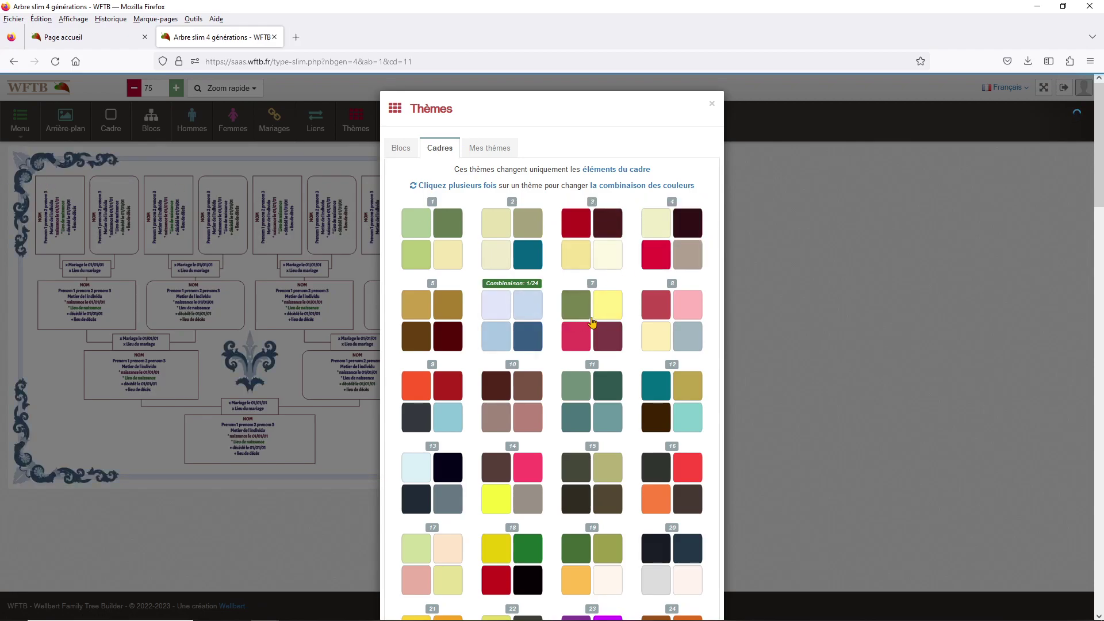
click(596, 401)
click(434, 335)
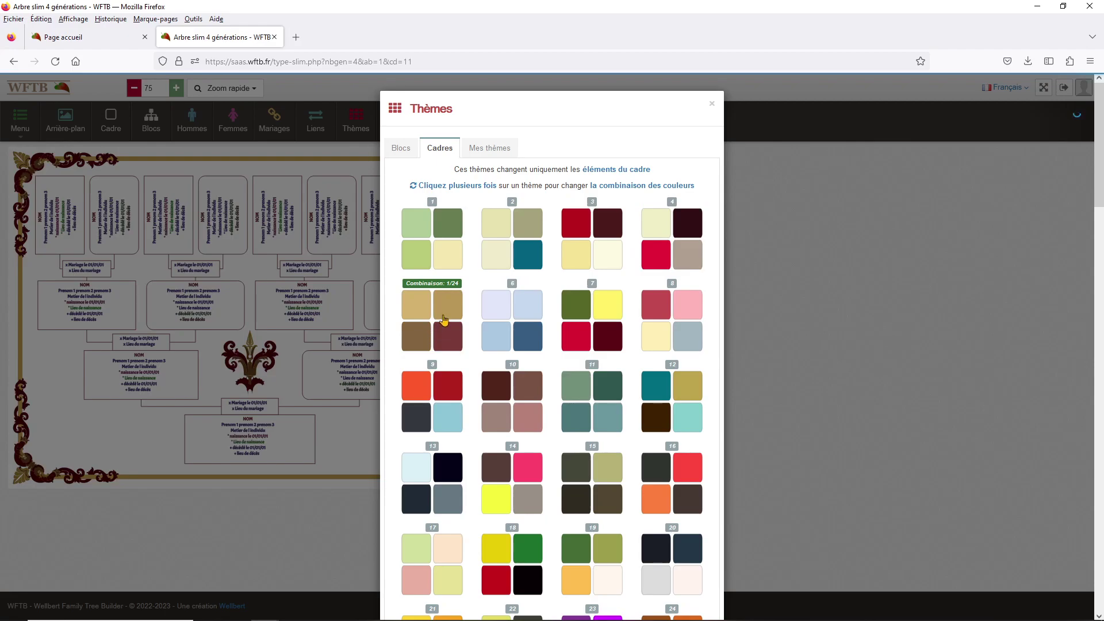
Apply colour theme 7 to the frame, cycle its colour combinations to 13/24, and return to the tree.
click(592, 321)
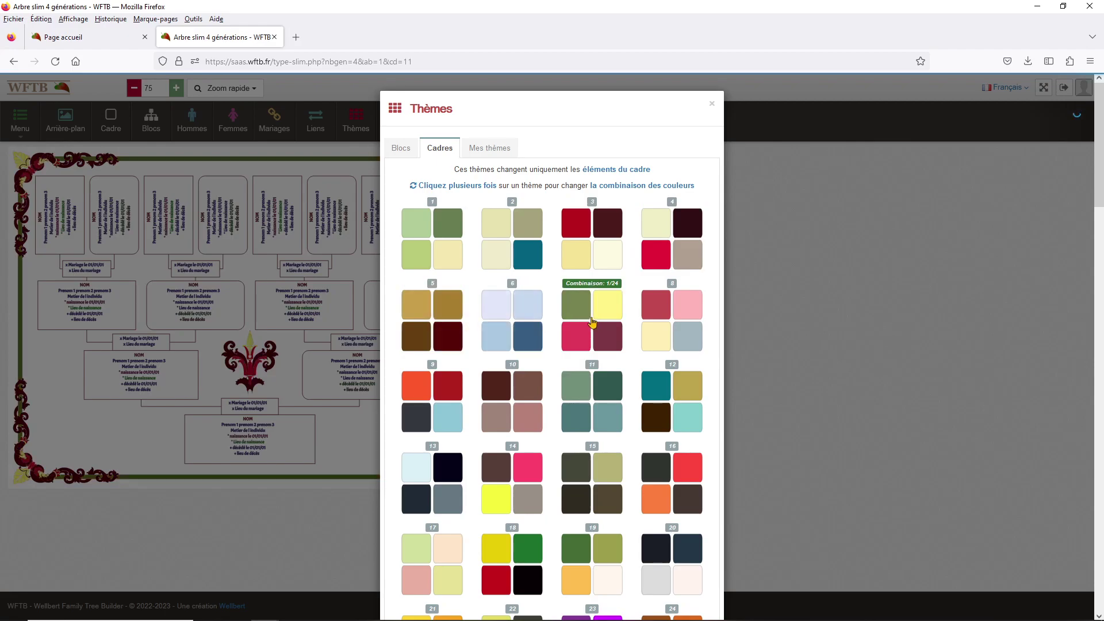
click(595, 322)
click(600, 318)
click(605, 316)
click(606, 315)
click(605, 315)
click(605, 314)
click(606, 314)
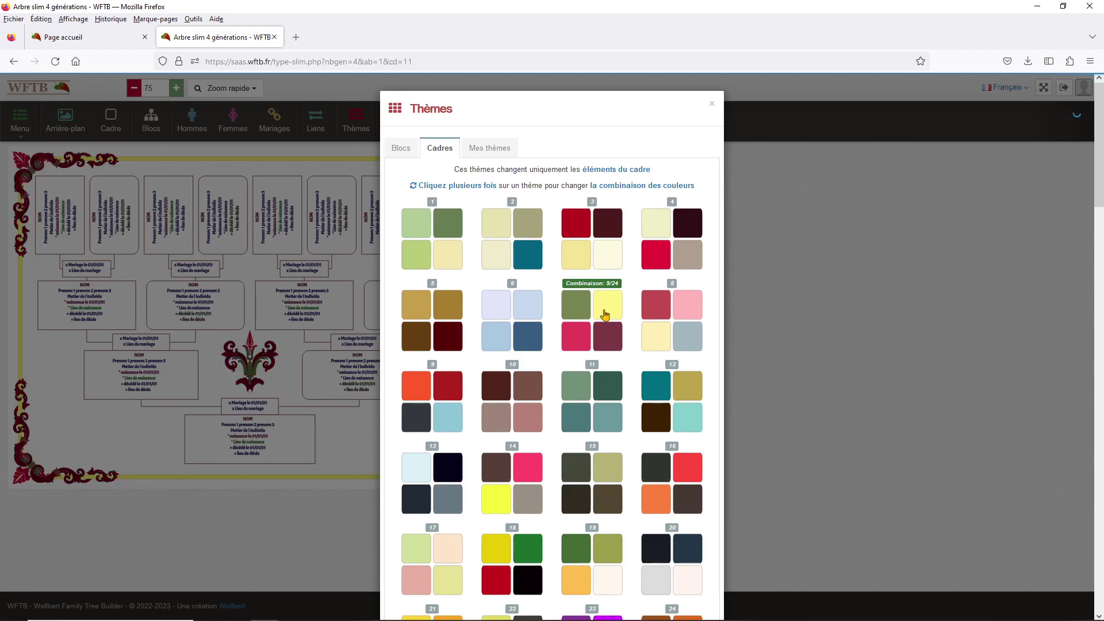
click(605, 314)
click(605, 314)
click(604, 314)
click(604, 313)
click(604, 313)
click(603, 312)
click(603, 312)
click(603, 312)
click(603, 312)
click(602, 311)
click(602, 311)
click(601, 312)
click(601, 311)
double_click(600, 311)
double_click(600, 311)
double_click(600, 310)
double_click(599, 310)
triple_click(598, 309)
double_click(578, 283)
double_click(614, 282)
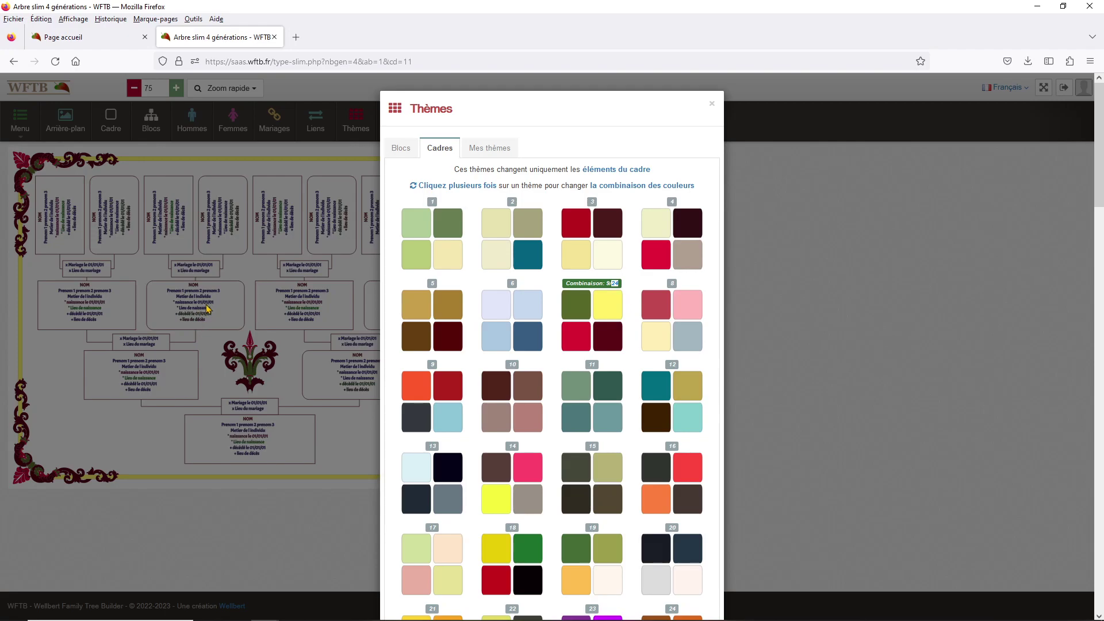
click(603, 311)
click(603, 311)
click(602, 311)
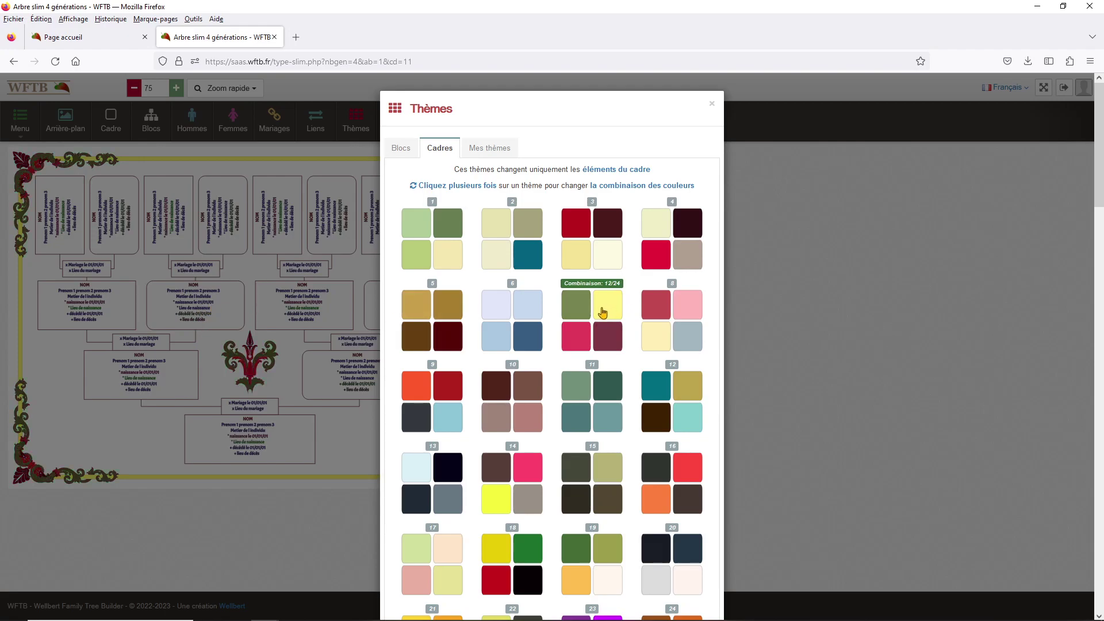
click(207, 244)
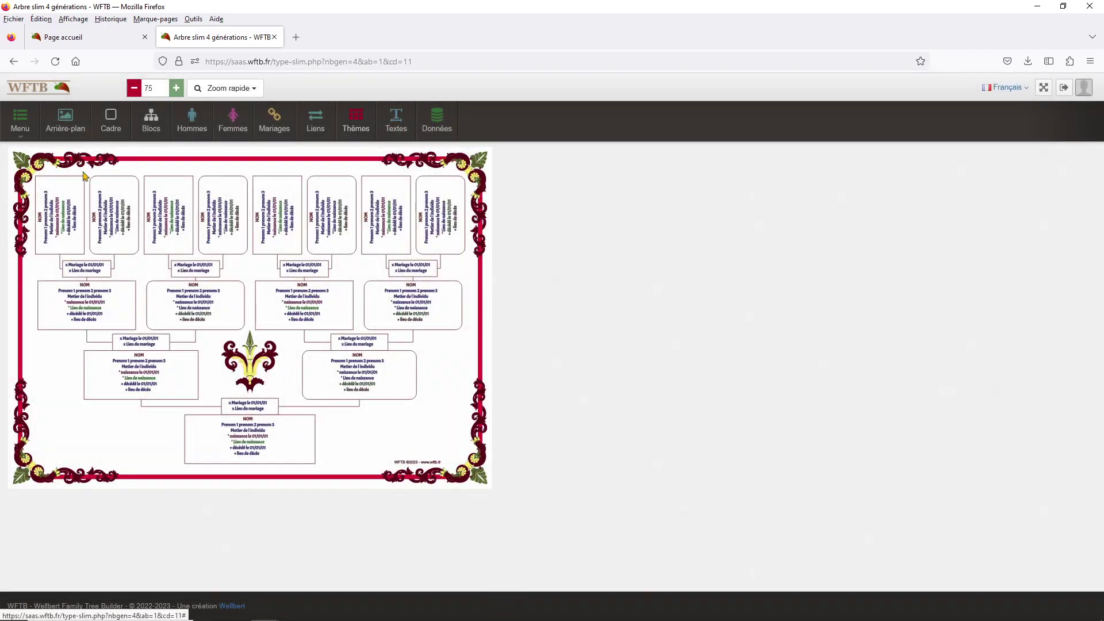
Try block theme 16 with 1 pt crimson outlines, reapply theme 28, and return to the tree.
click(360, 127)
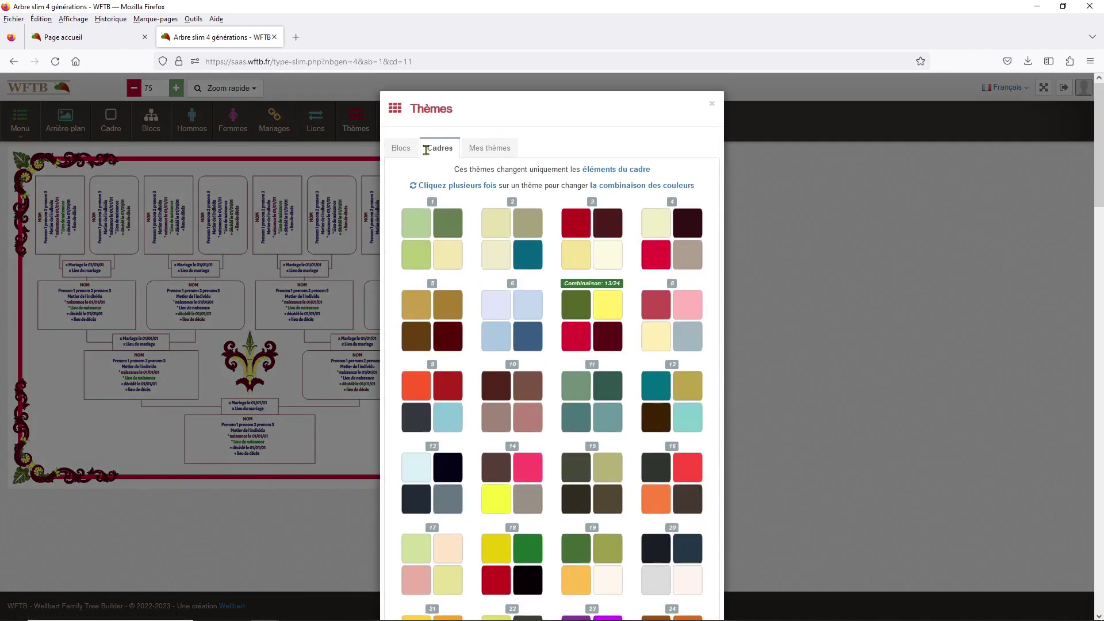
click(392, 150)
scroll(662, 354, down, 4)
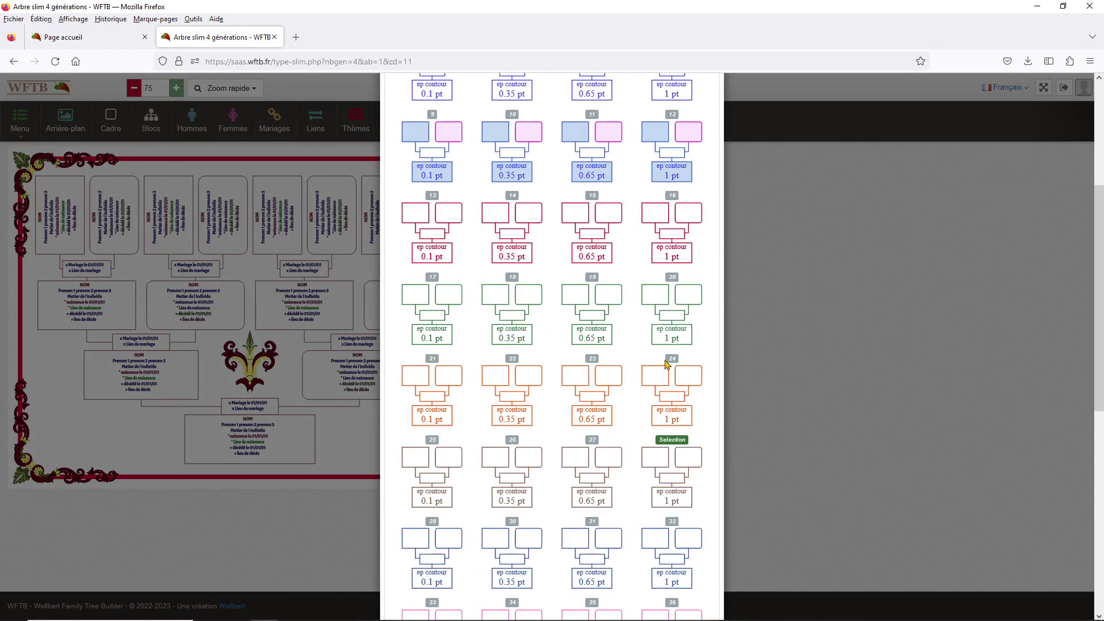
click(670, 256)
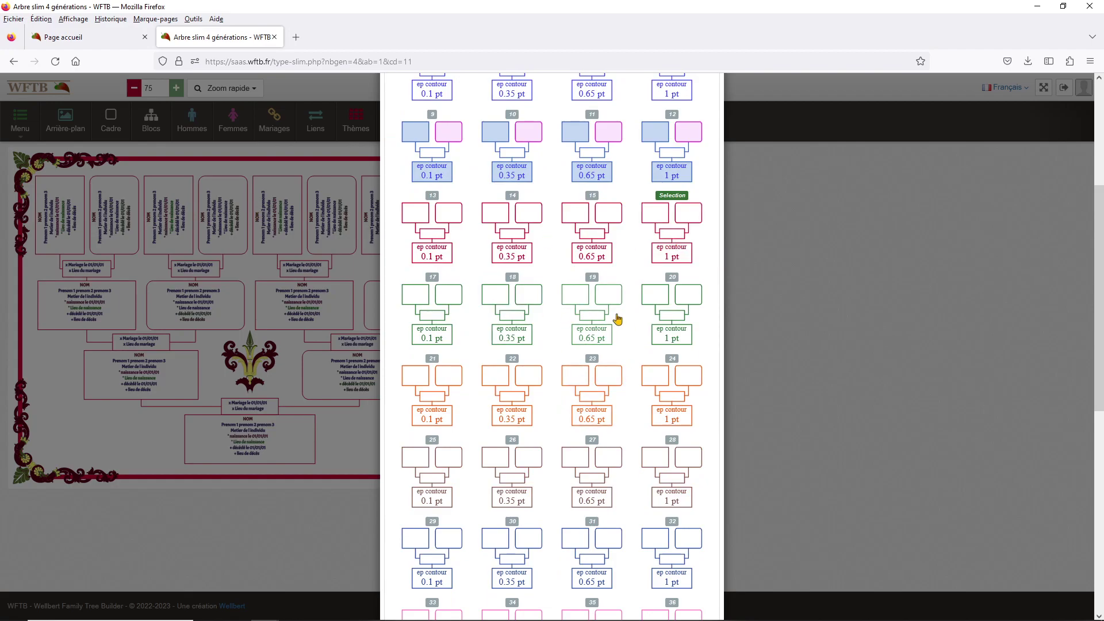
scroll(632, 328, down, 2)
click(676, 355)
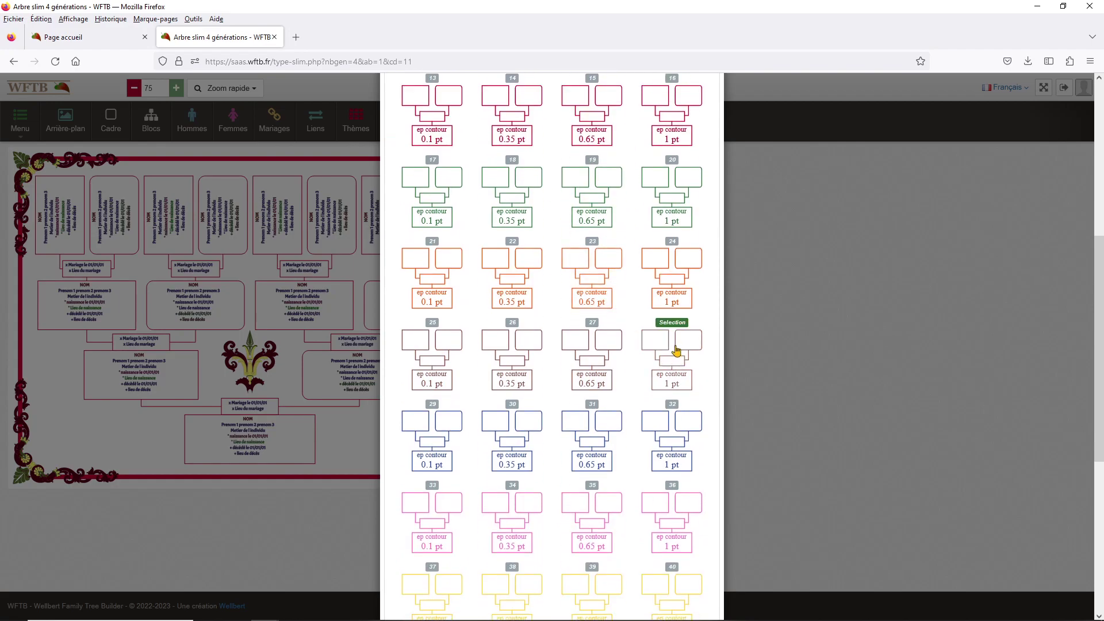
click(266, 284)
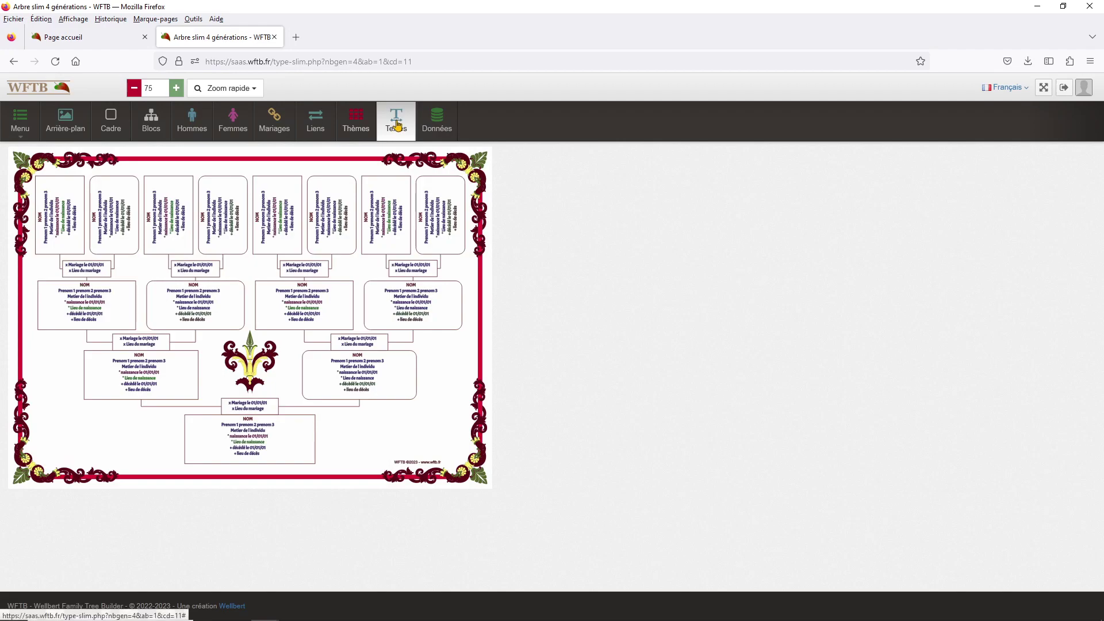
Open the settings that apply to all text lines in the tree's blocks.
click(396, 122)
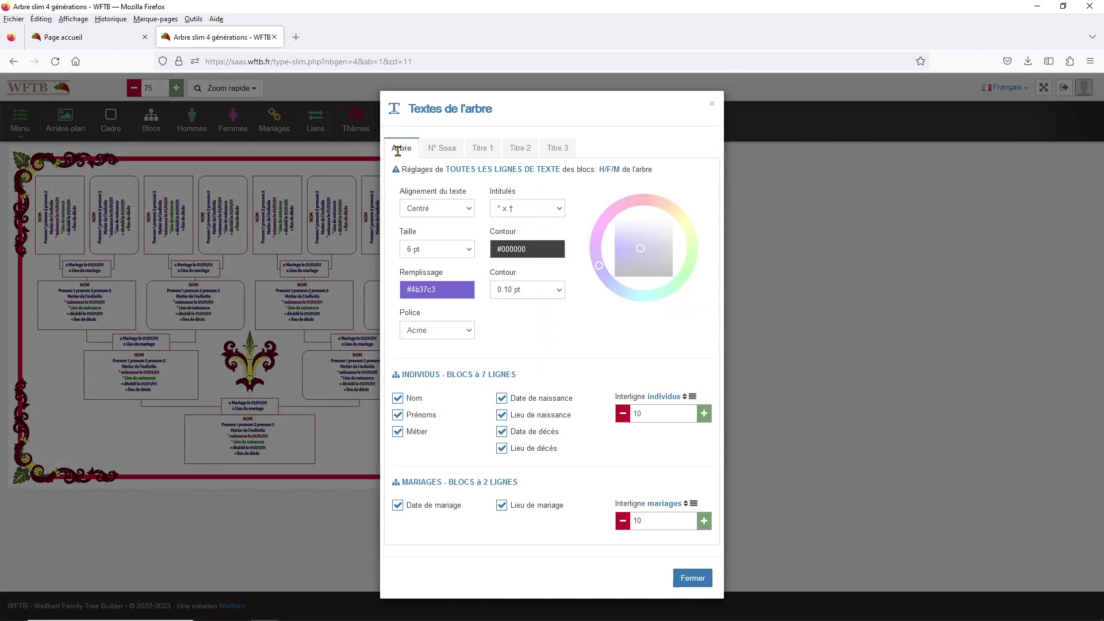
drag(447, 169, 615, 168)
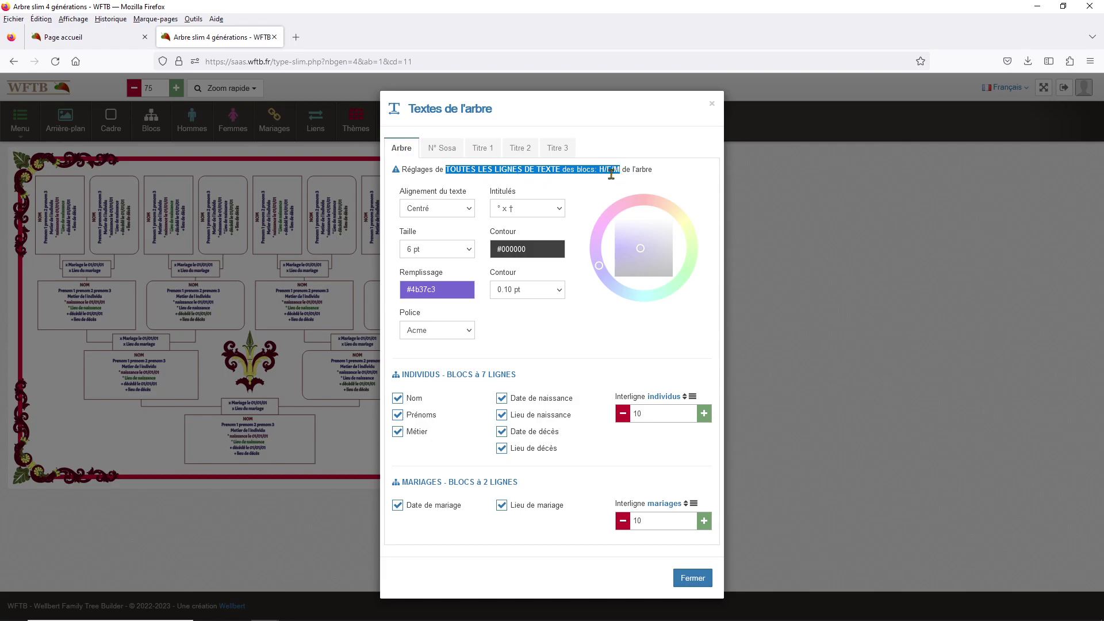
click(610, 169)
Try aligning the block text A gauche and A droite, then return the alignment to Centré.
click(443, 209)
click(437, 241)
click(446, 211)
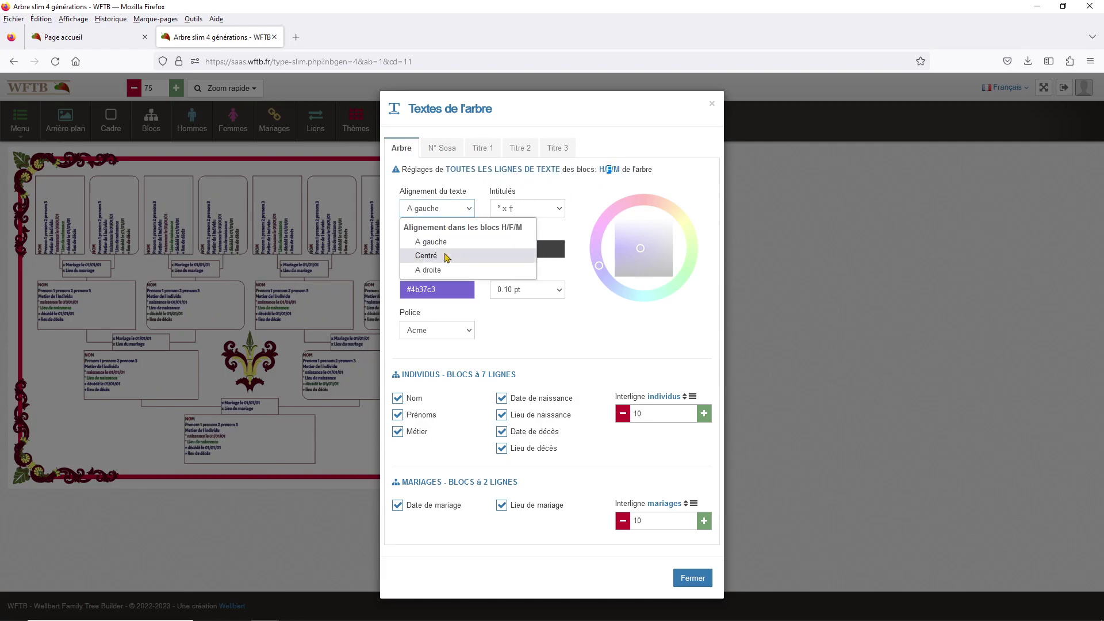
click(445, 256)
click(443, 210)
click(441, 271)
click(449, 214)
click(447, 257)
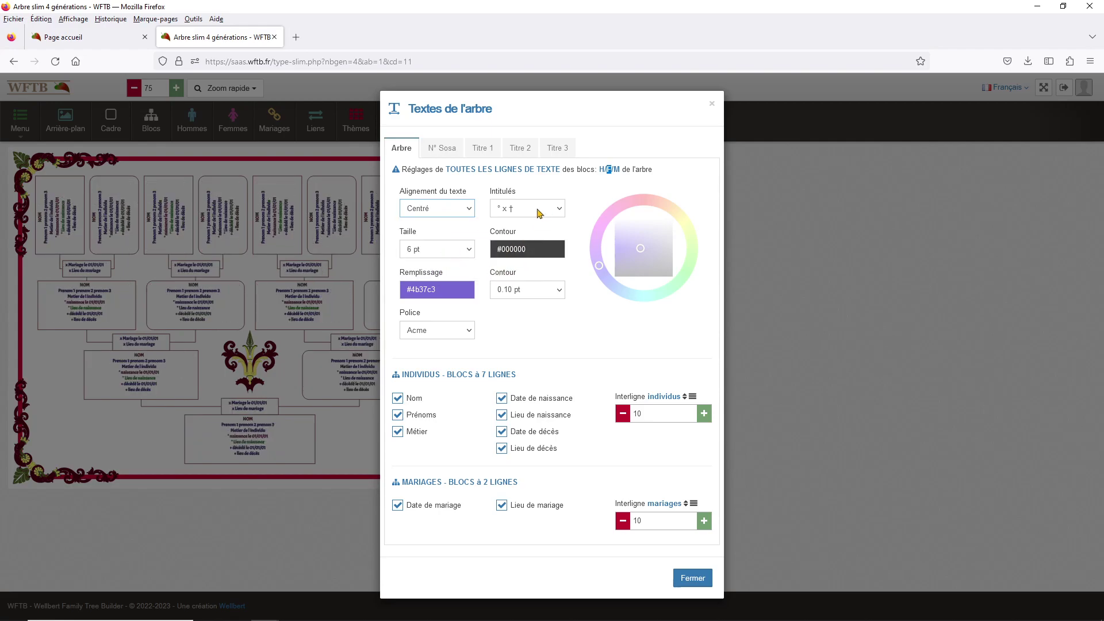
Check the event label options, try a 12 pt text size, and set the block text to 7 pt.
click(527, 209)
click(490, 187)
click(417, 253)
click(430, 443)
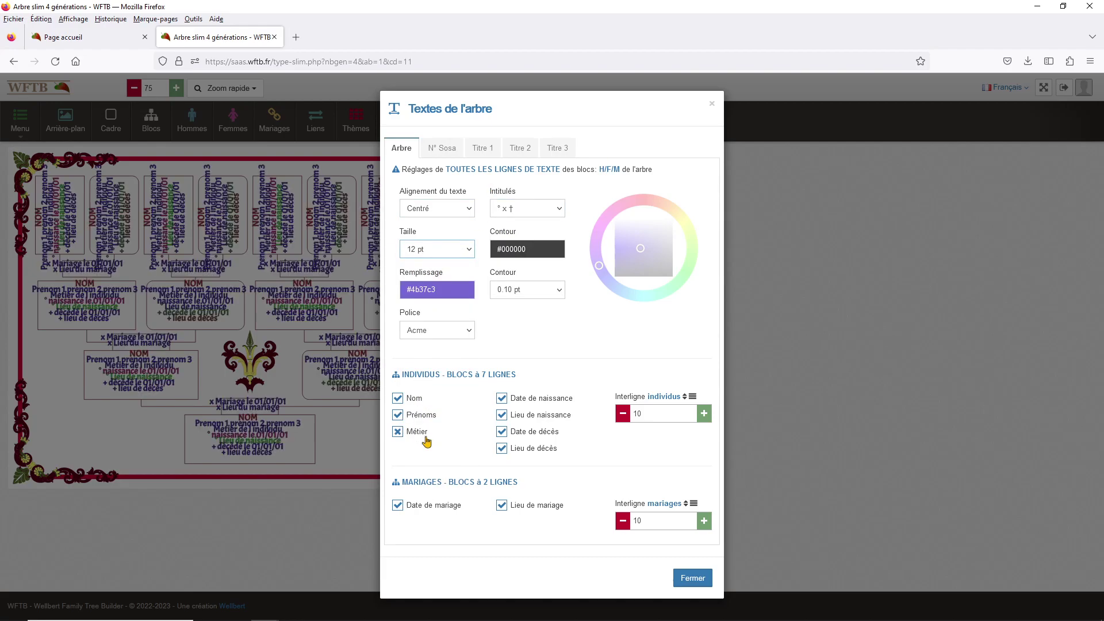
click(439, 259)
click(443, 374)
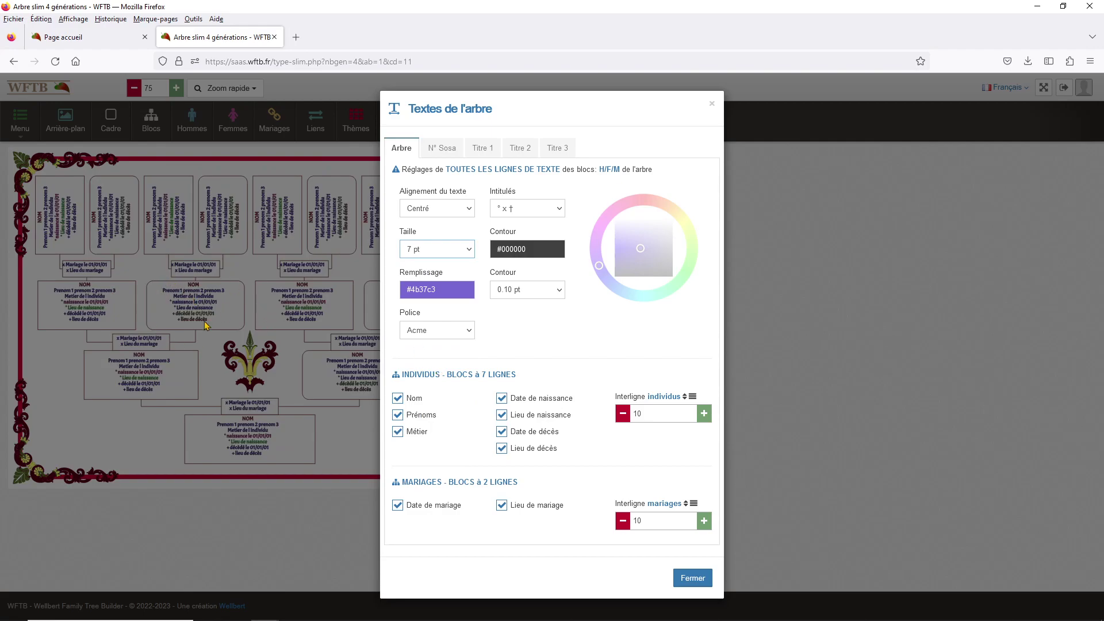
Set the font of the tree's block text to Indie Flower.
click(442, 334)
scroll(443, 422, down, 2)
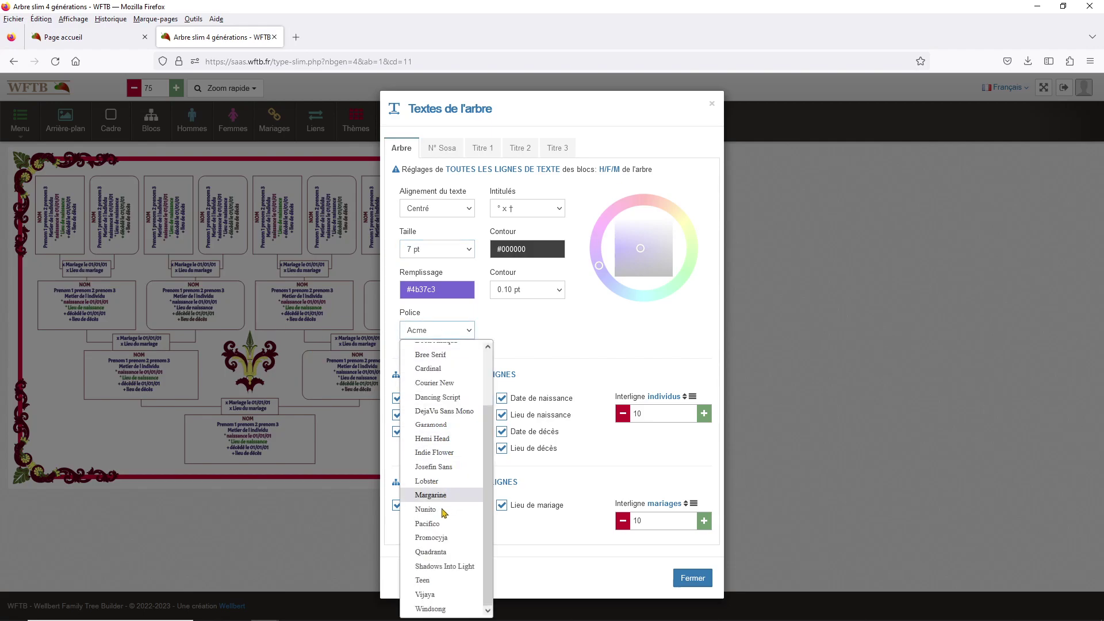
click(447, 455)
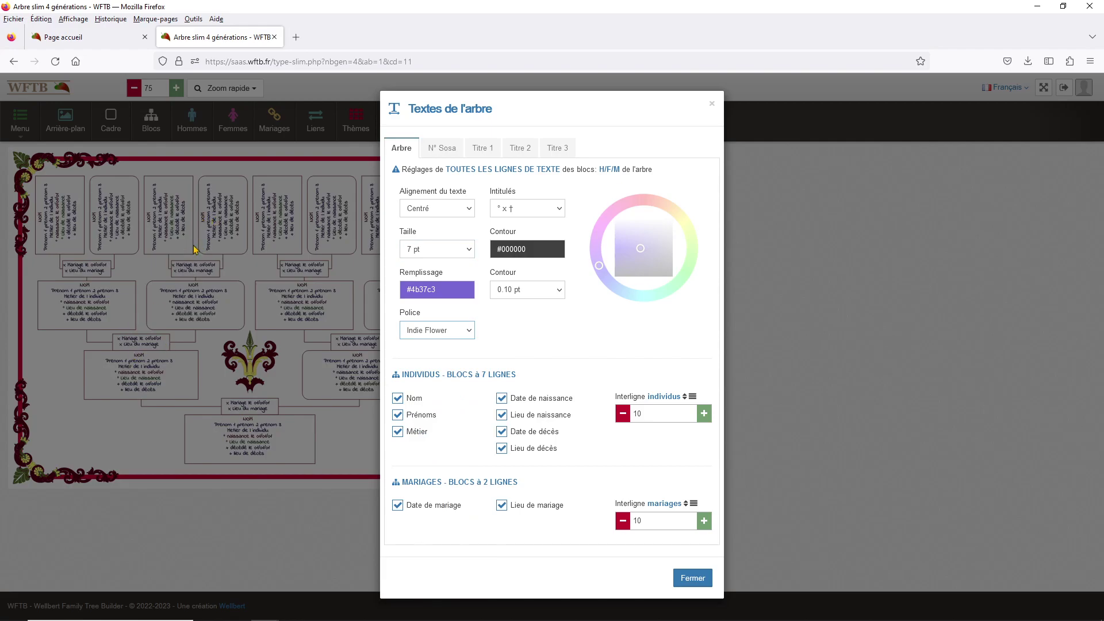
Try hiding the occupation, birth date, death date and death place lines, then show them all again.
click(416, 435)
click(545, 453)
click(540, 435)
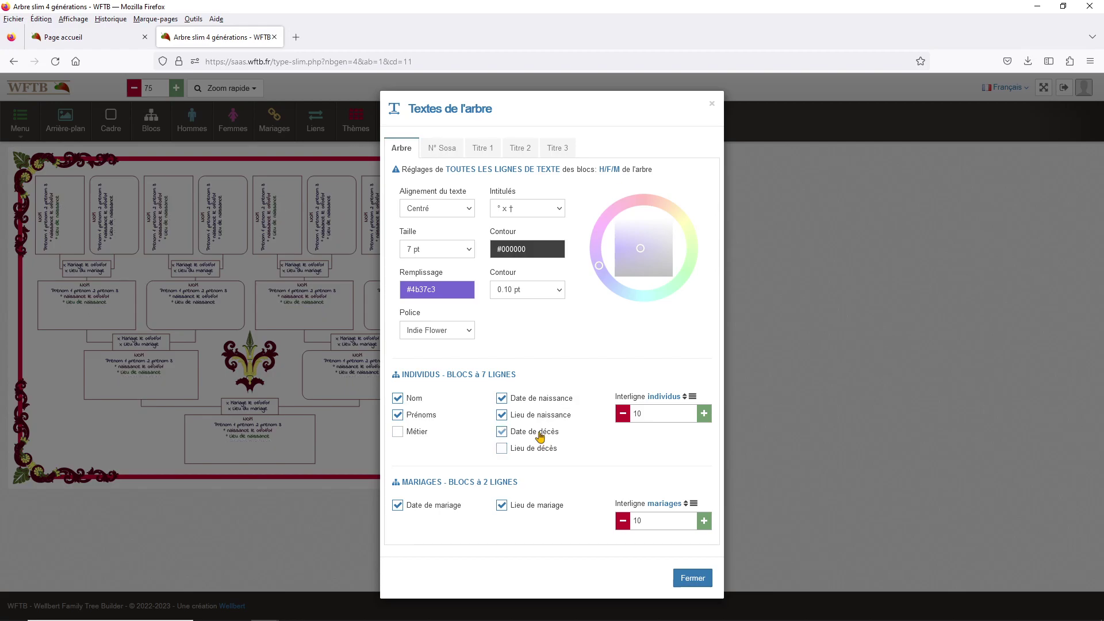
click(540, 403)
click(539, 403)
click(535, 431)
click(532, 451)
click(410, 435)
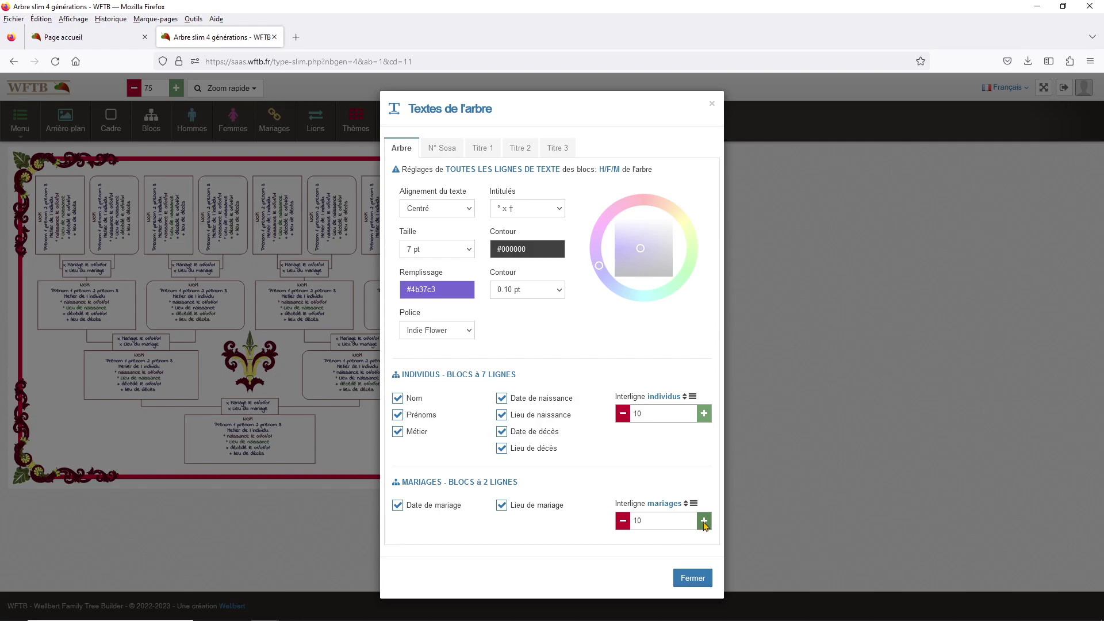
Try hiding the occupation with line spacing 13, then show it again, set the individuals' spacing to 11 and close the text settings.
click(422, 435)
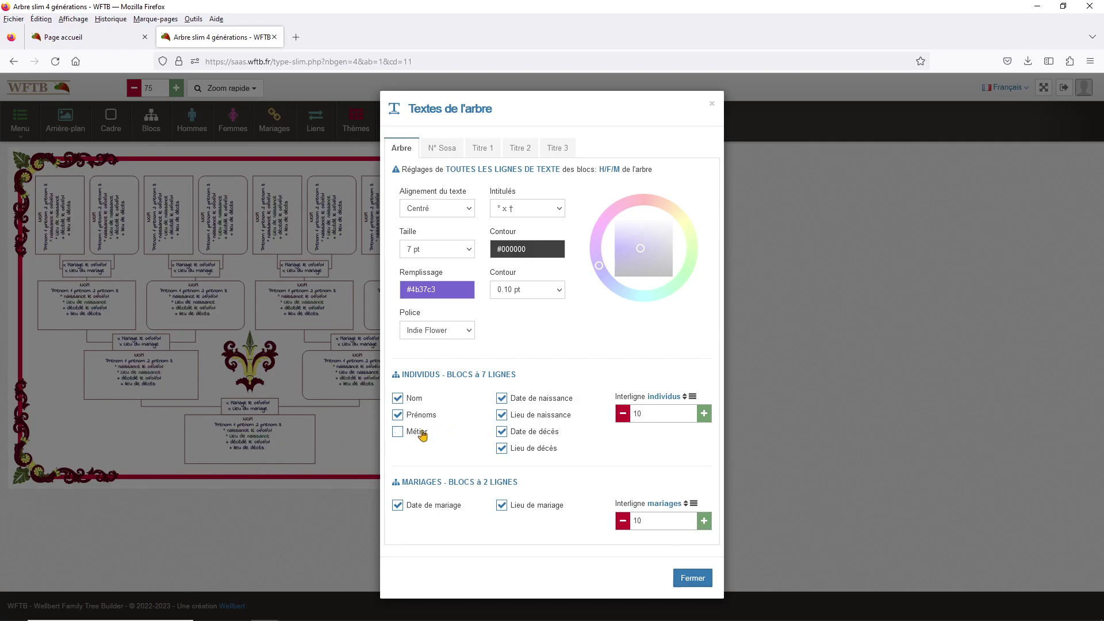
click(704, 414)
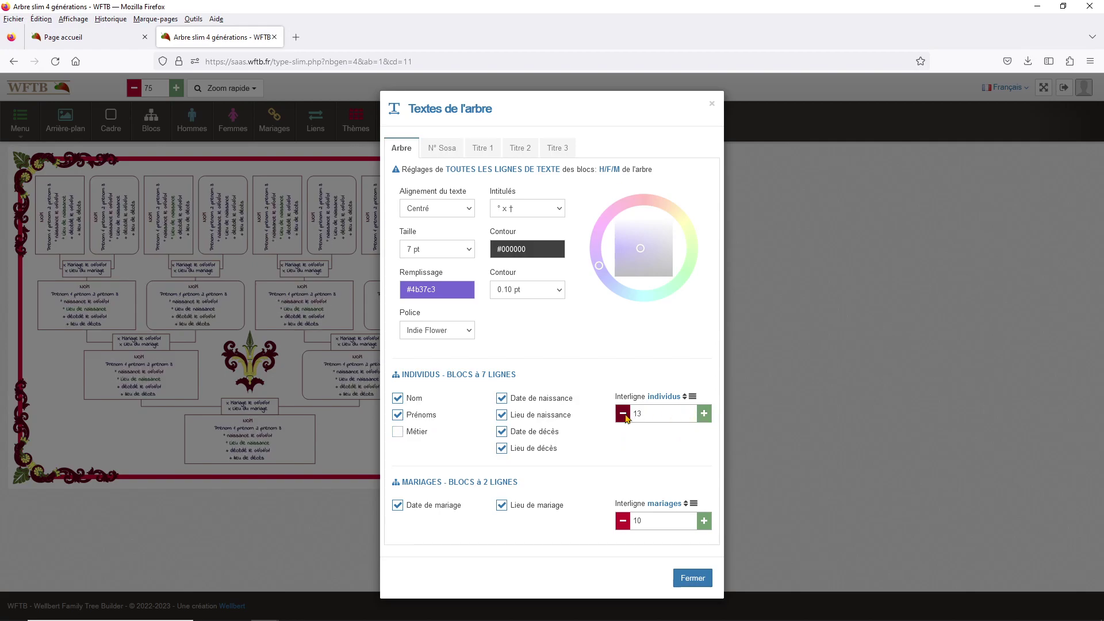
click(421, 435)
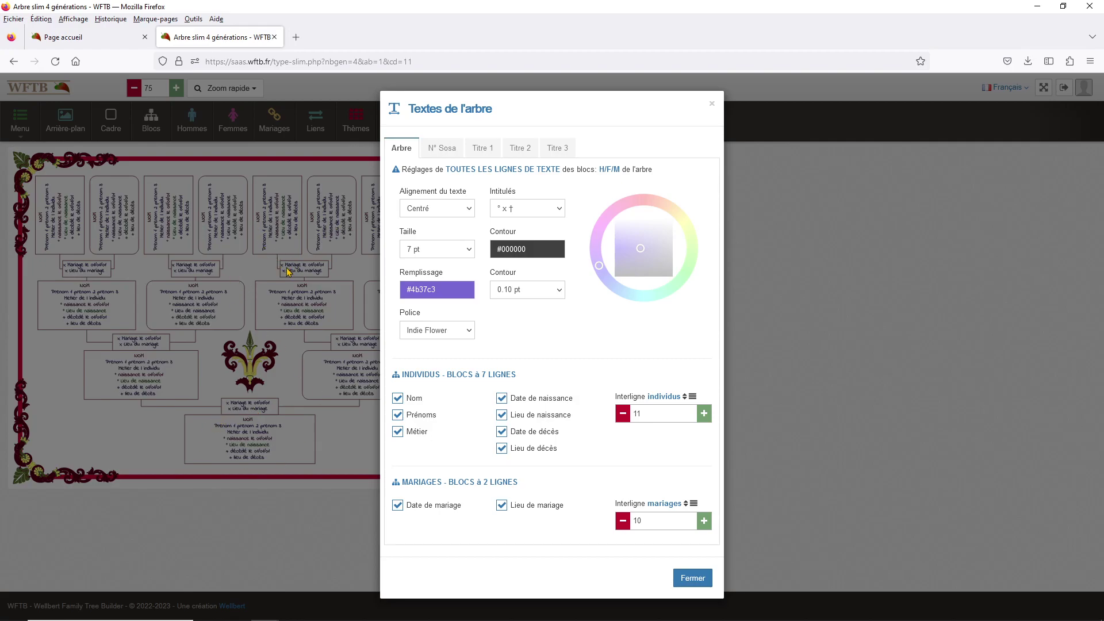
click(251, 272)
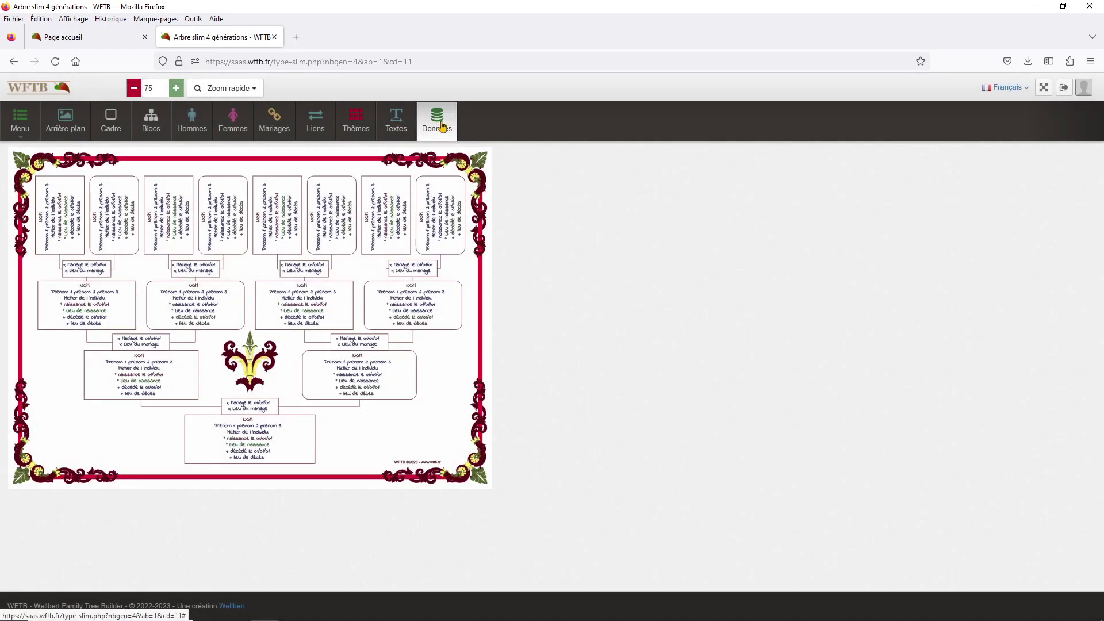
click(444, 124)
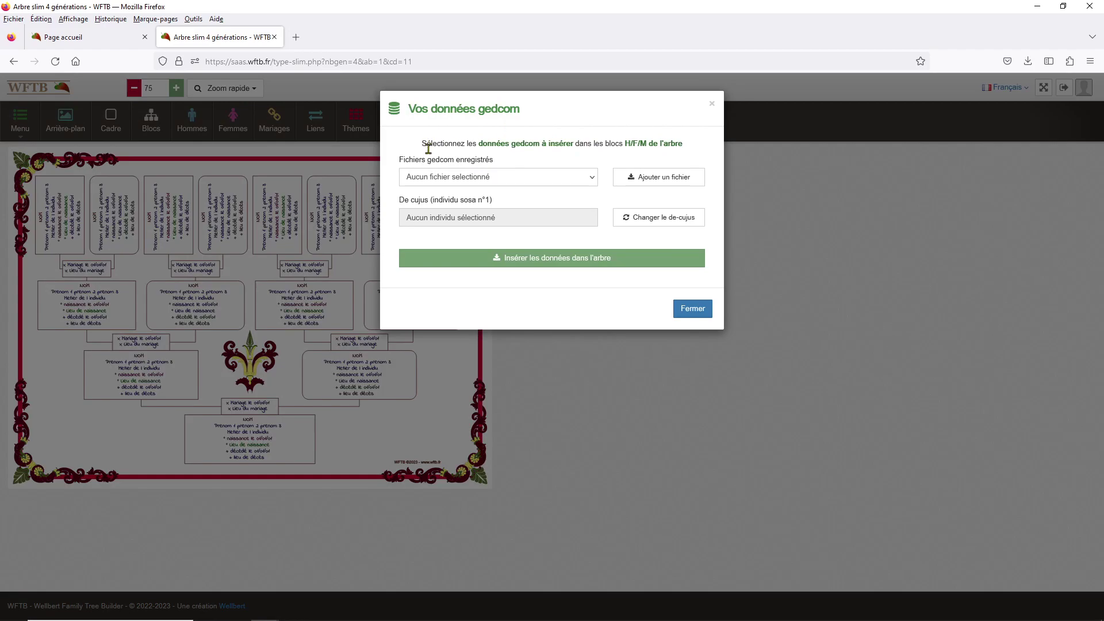
click(466, 178)
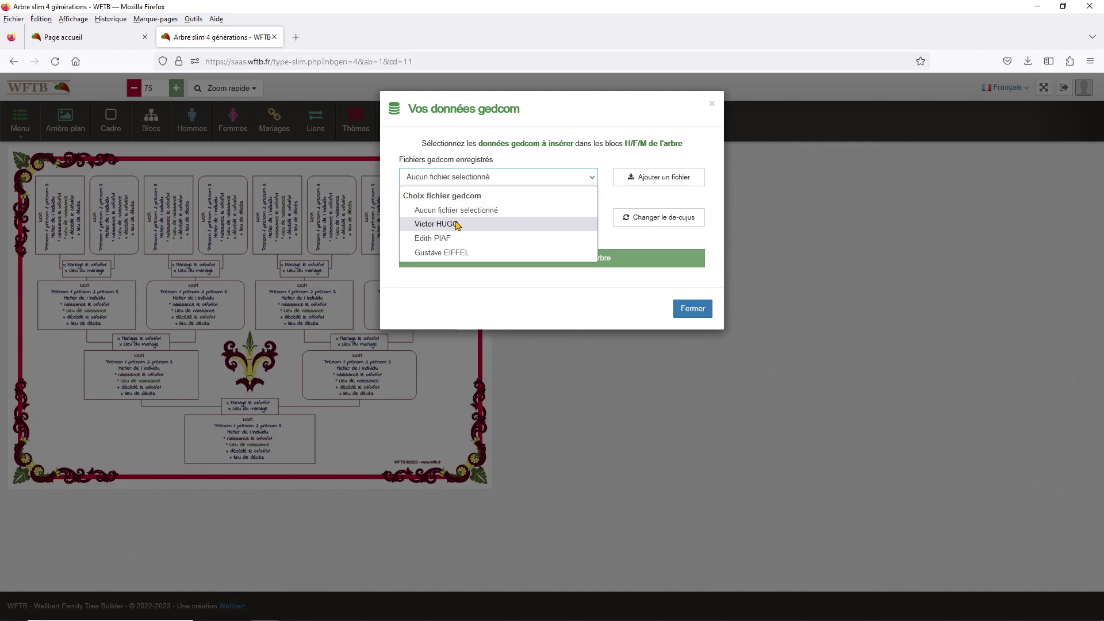
click(339, 253)
click(343, 254)
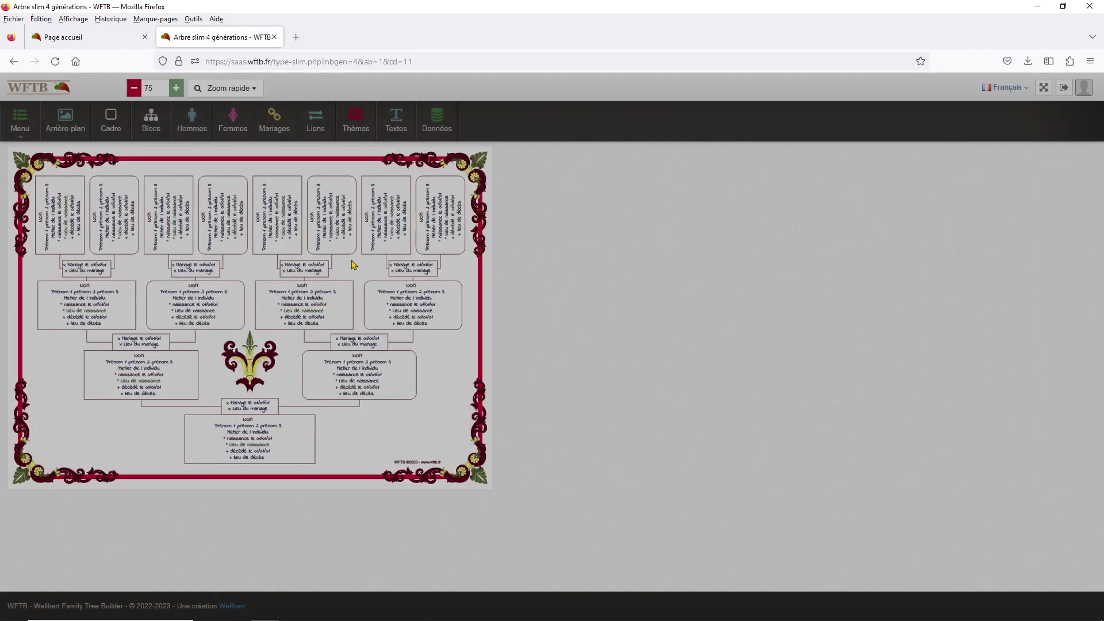
Apply block theme 12, with blue and pink filled blocks and 1 pt outlines, to the tree and close the themes.
click(356, 123)
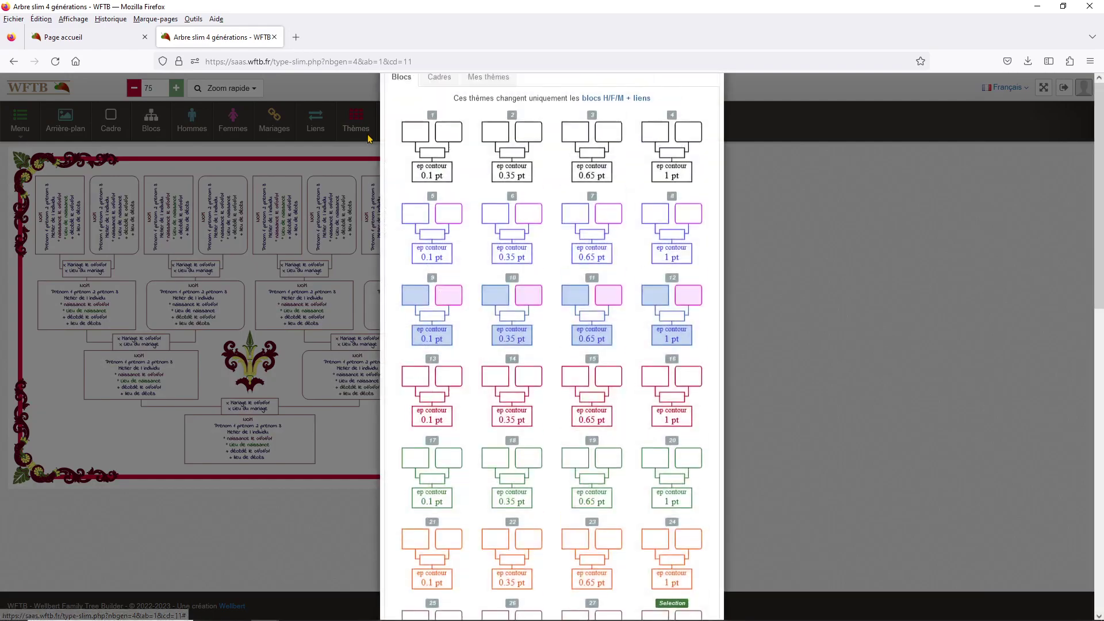
click(670, 379)
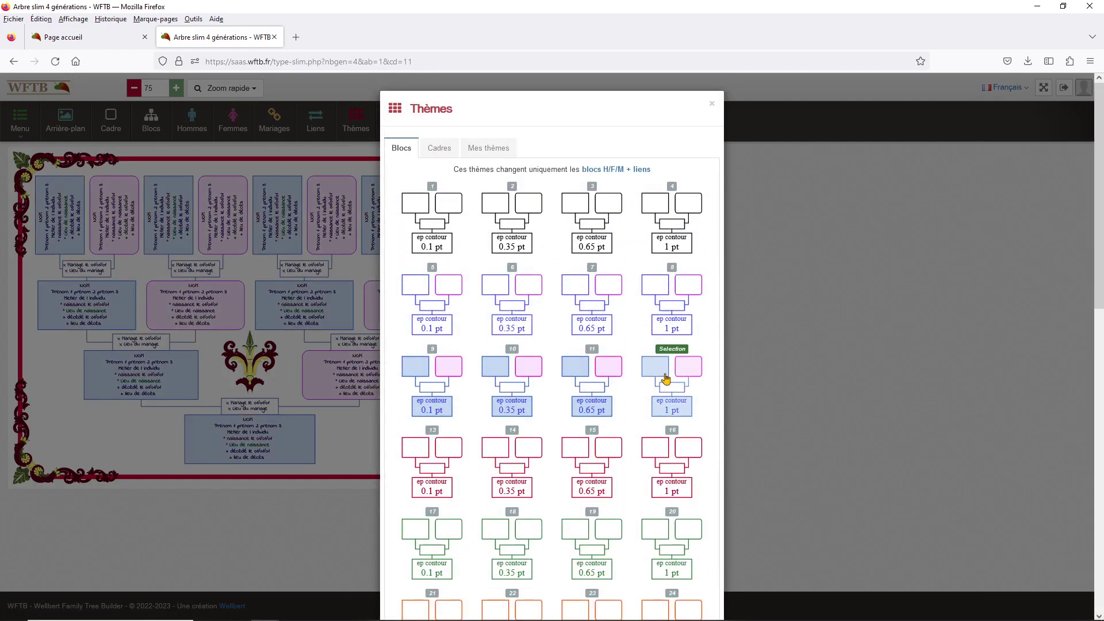
click(257, 426)
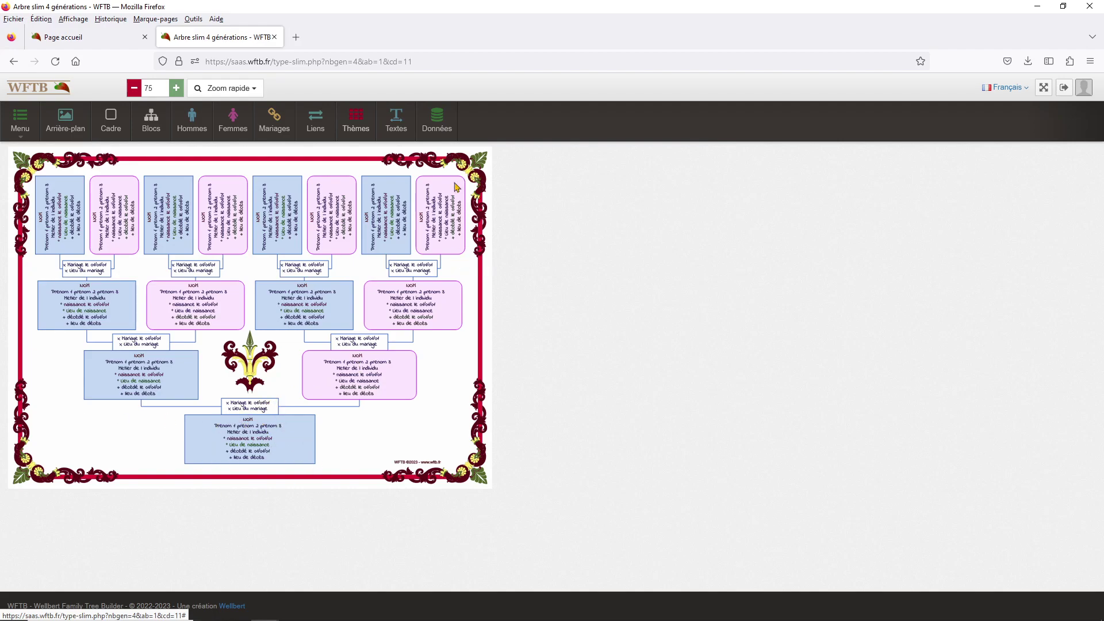
Select the saved Edith PIAF gedcom file and insert its data into the tree.
click(439, 122)
click(475, 177)
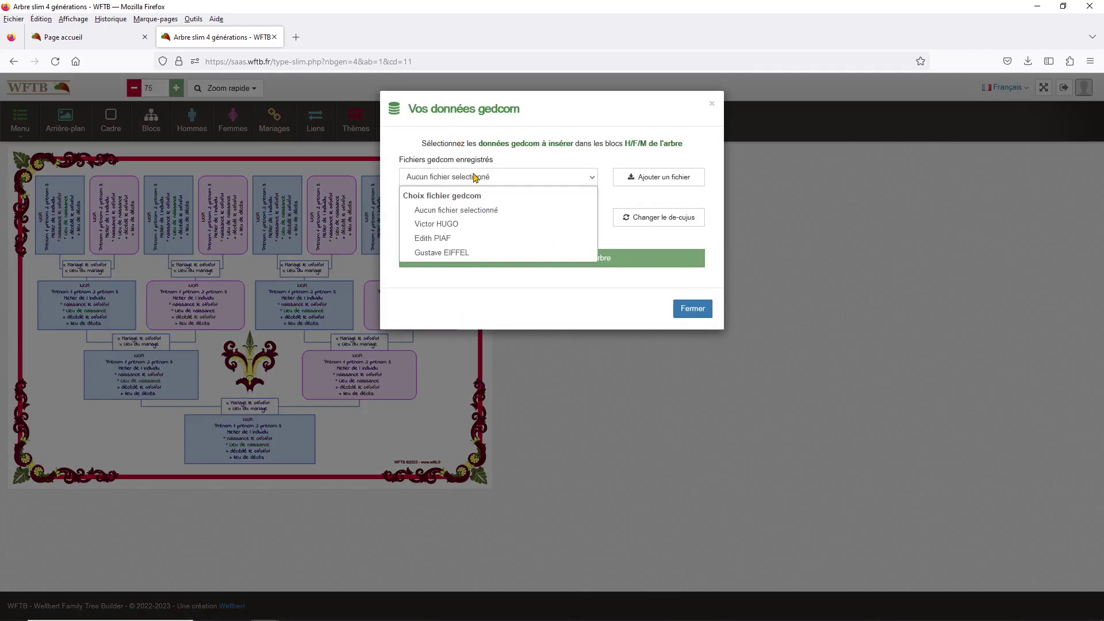
click(435, 240)
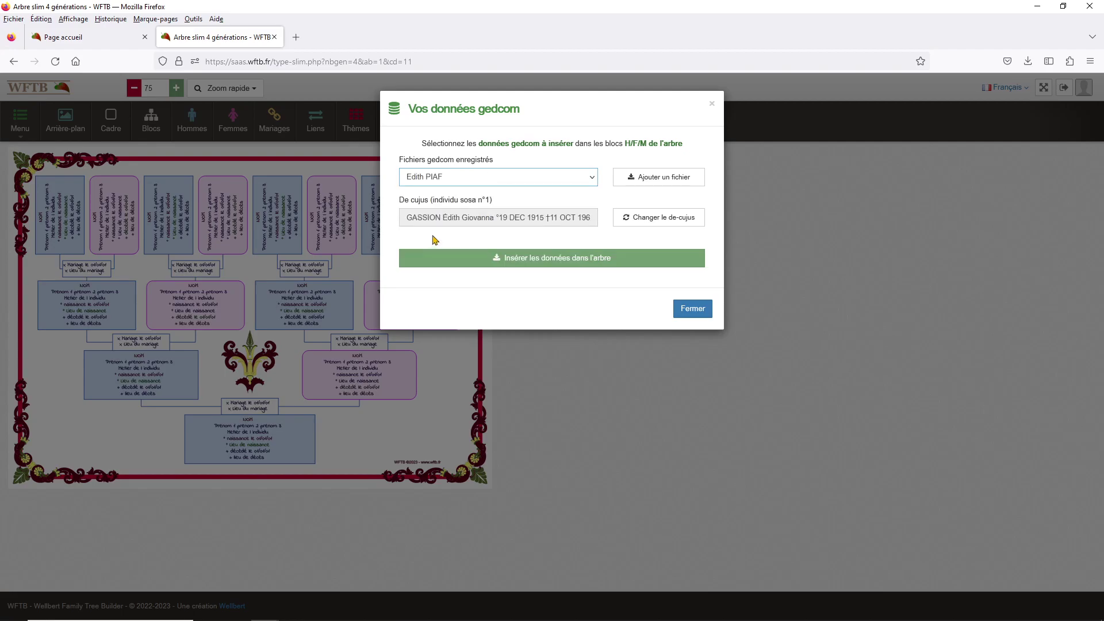
click(488, 259)
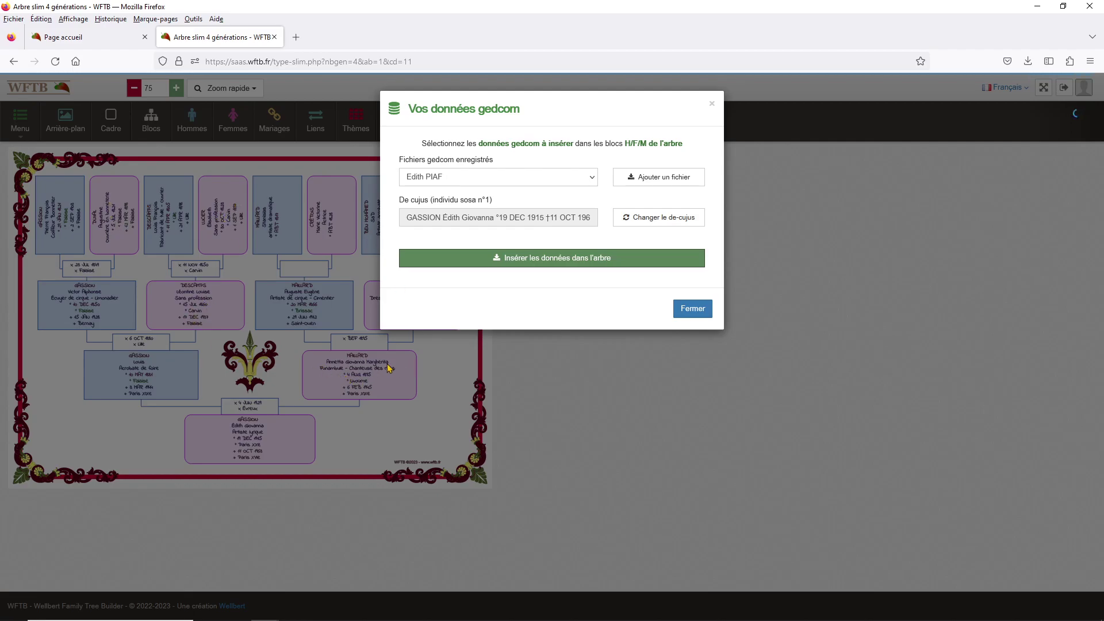
Switch to the saved Victor HUGO gedcom file, insert its data into the tree and close the gedcom dialog.
click(493, 178)
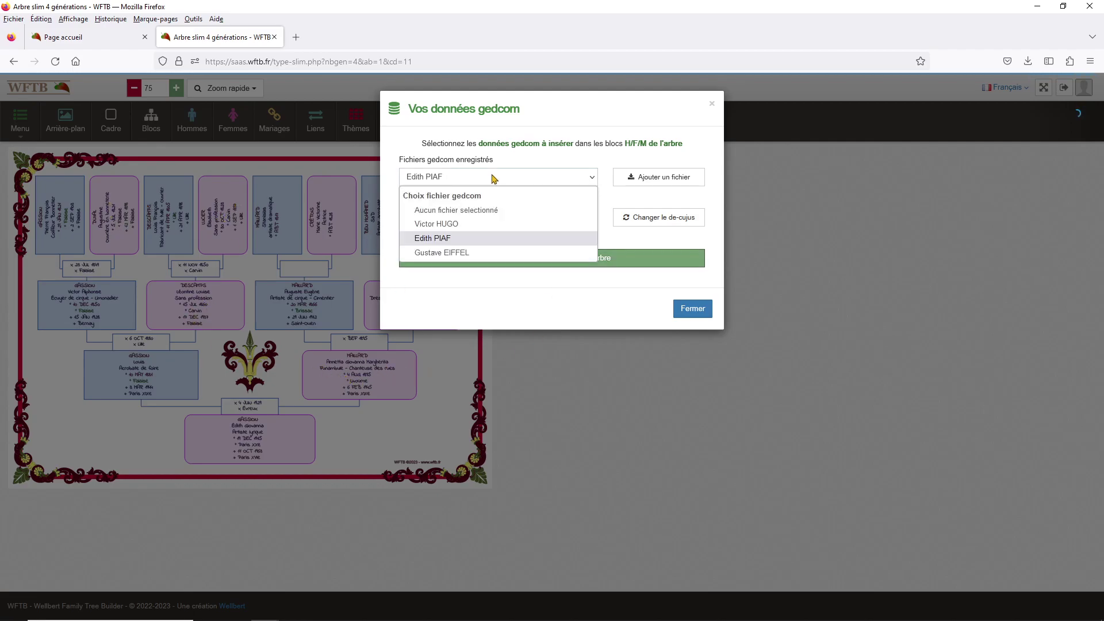
click(468, 226)
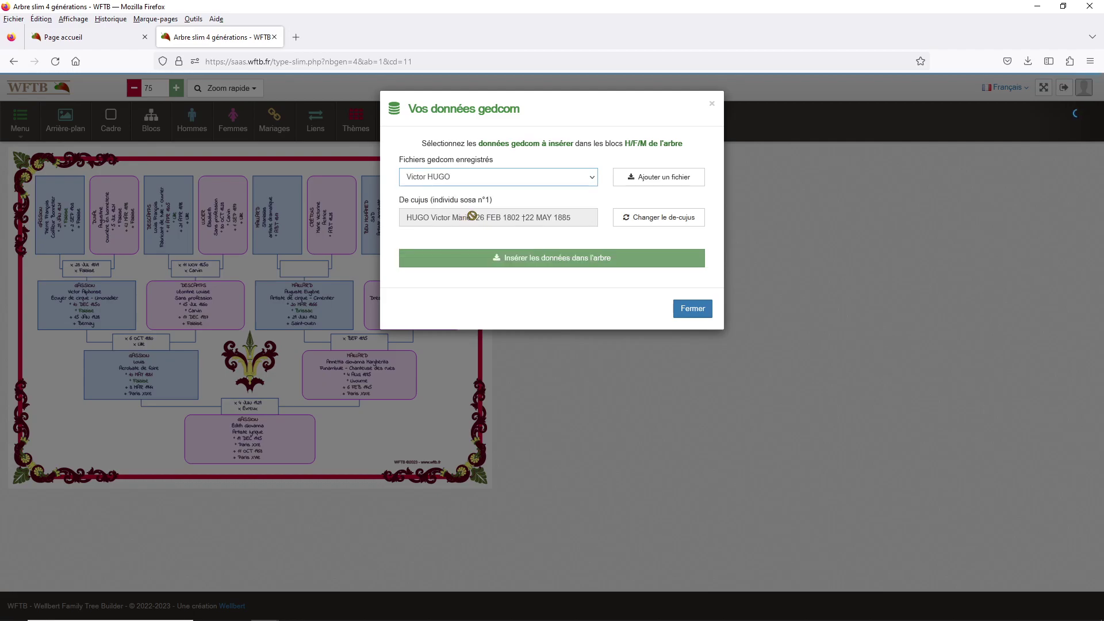
click(480, 262)
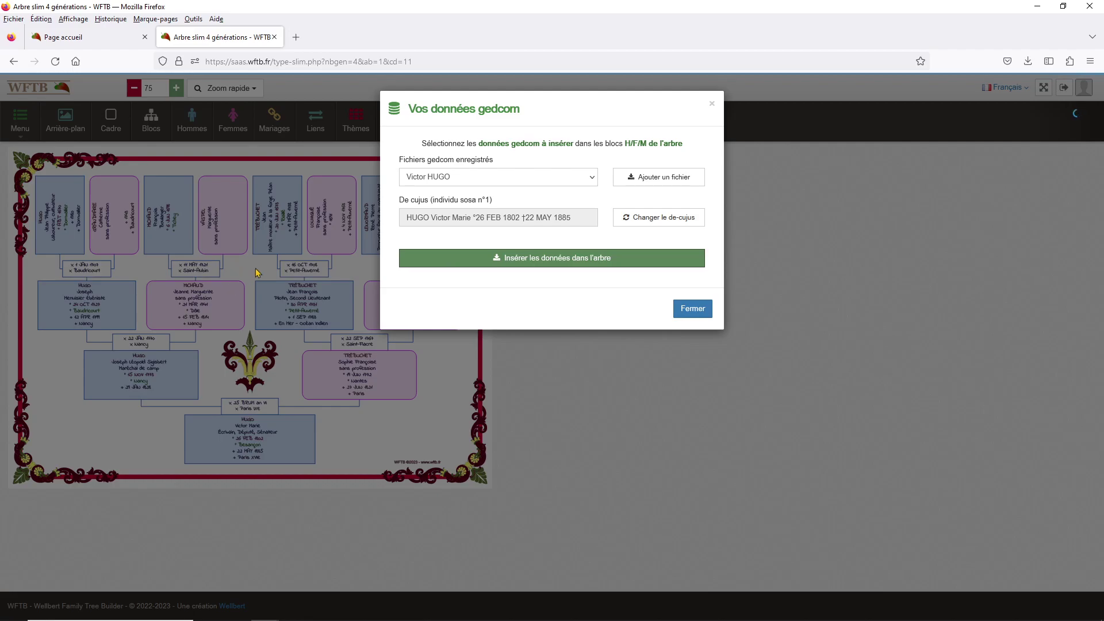
click(258, 275)
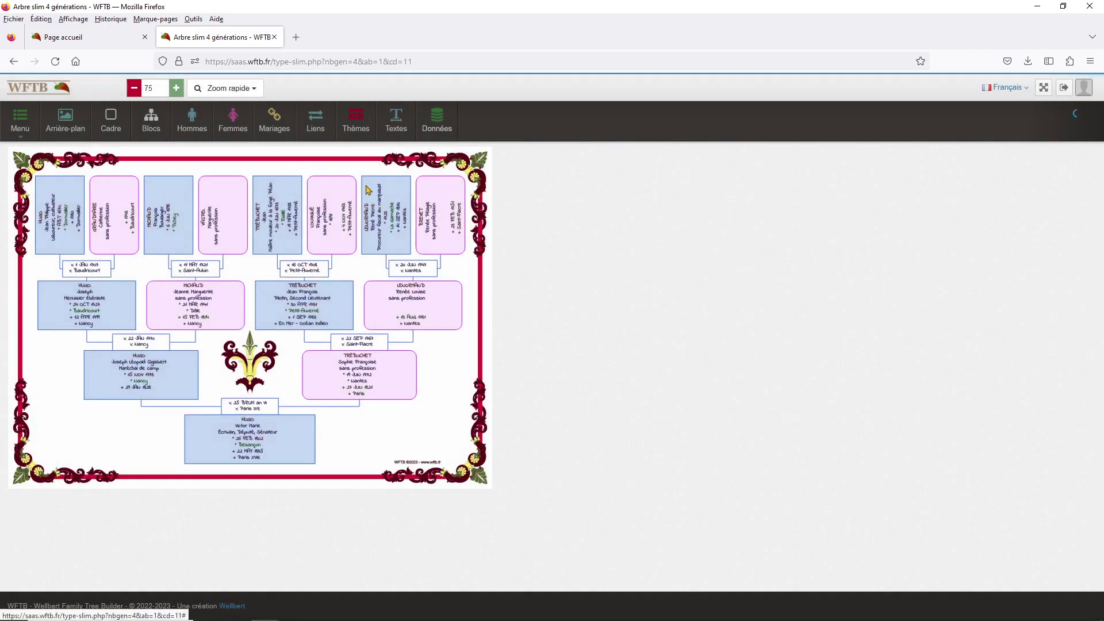
Apply the saved personal theme n°5 with the peach background to the whole tree and close the themes.
click(358, 125)
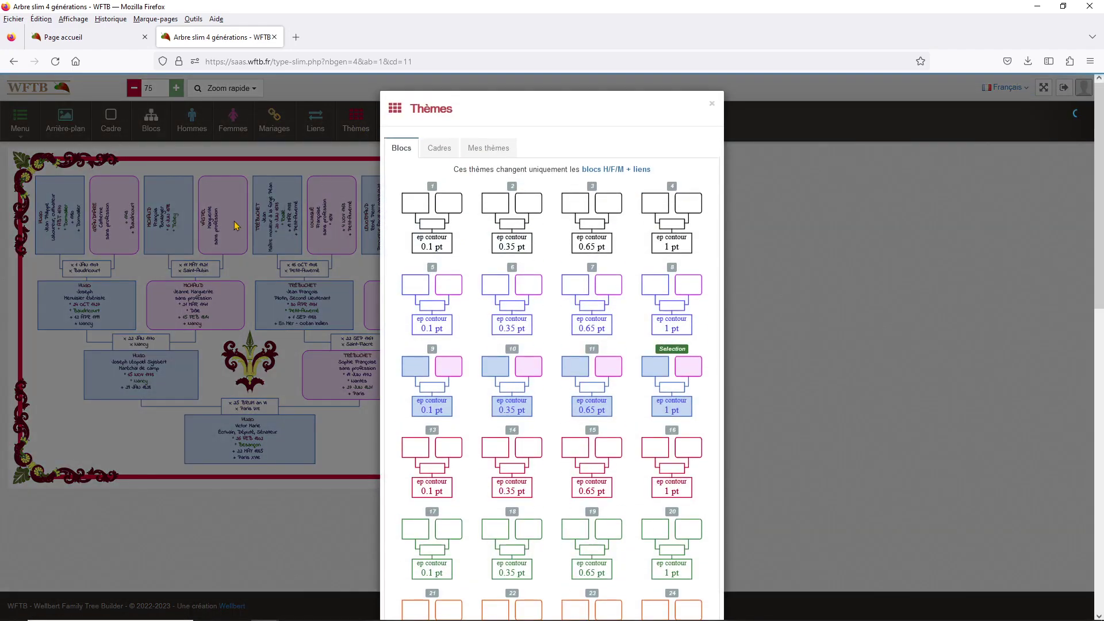
click(490, 151)
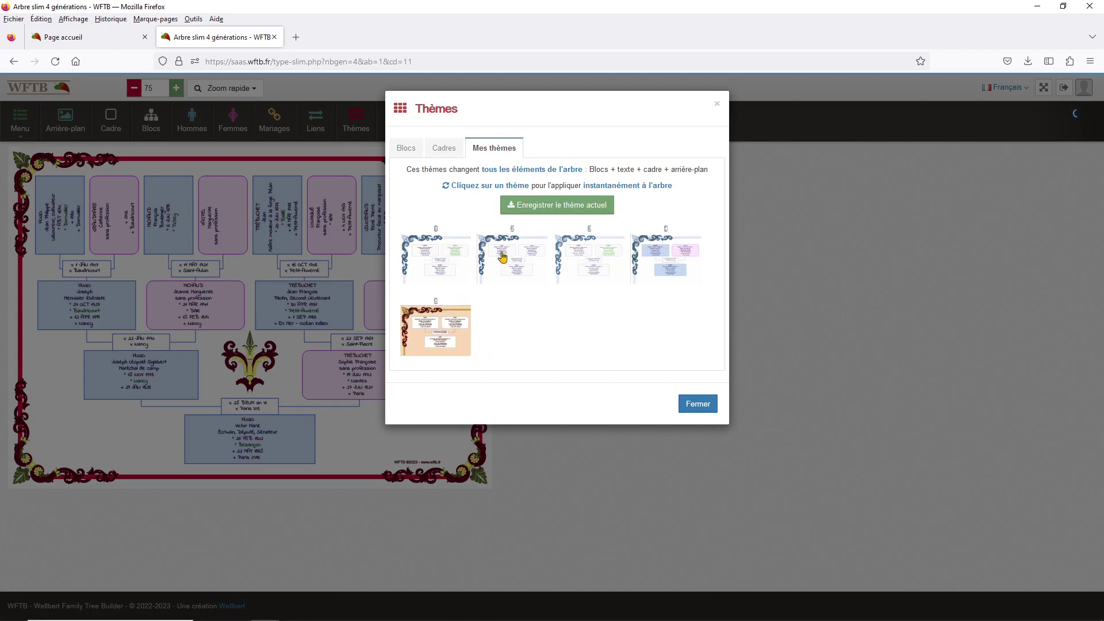
click(435, 330)
scroll(599, 330, down, 3)
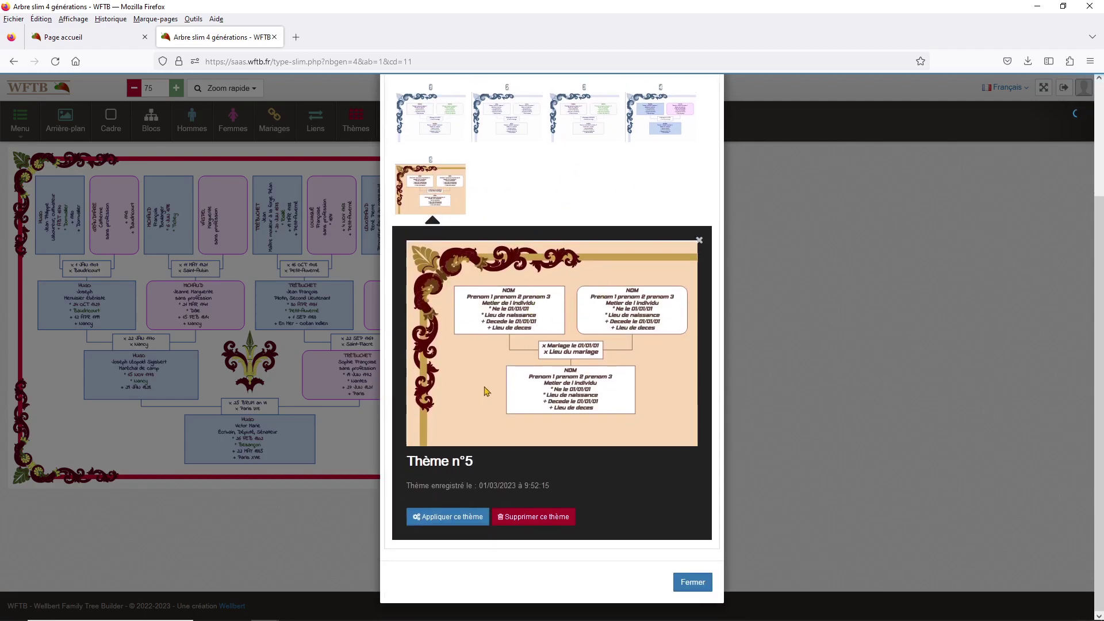
click(456, 522)
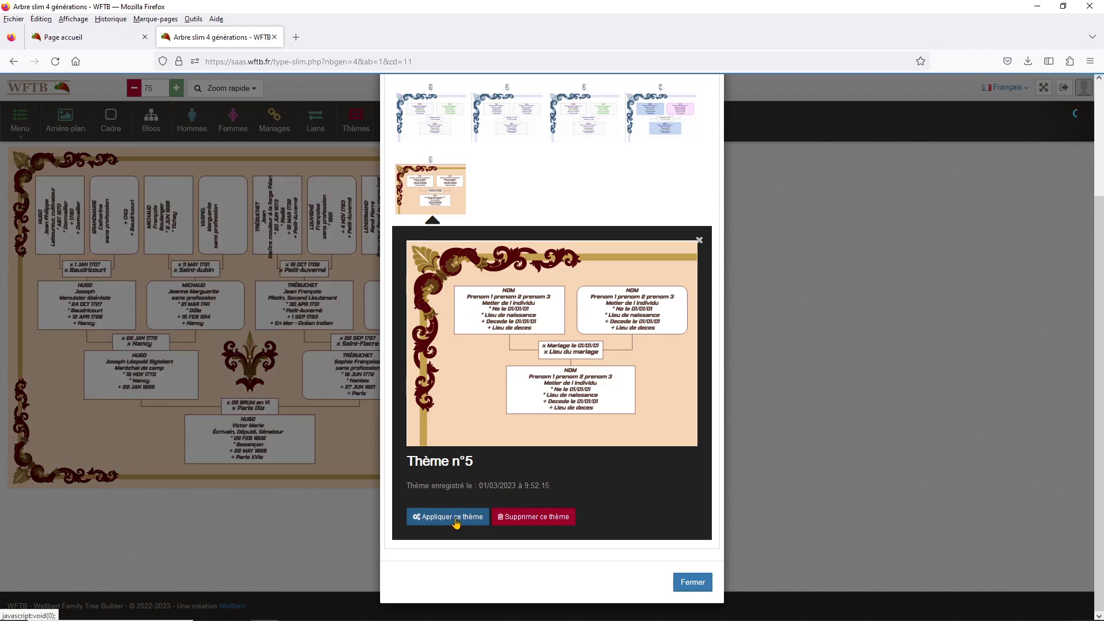
click(251, 275)
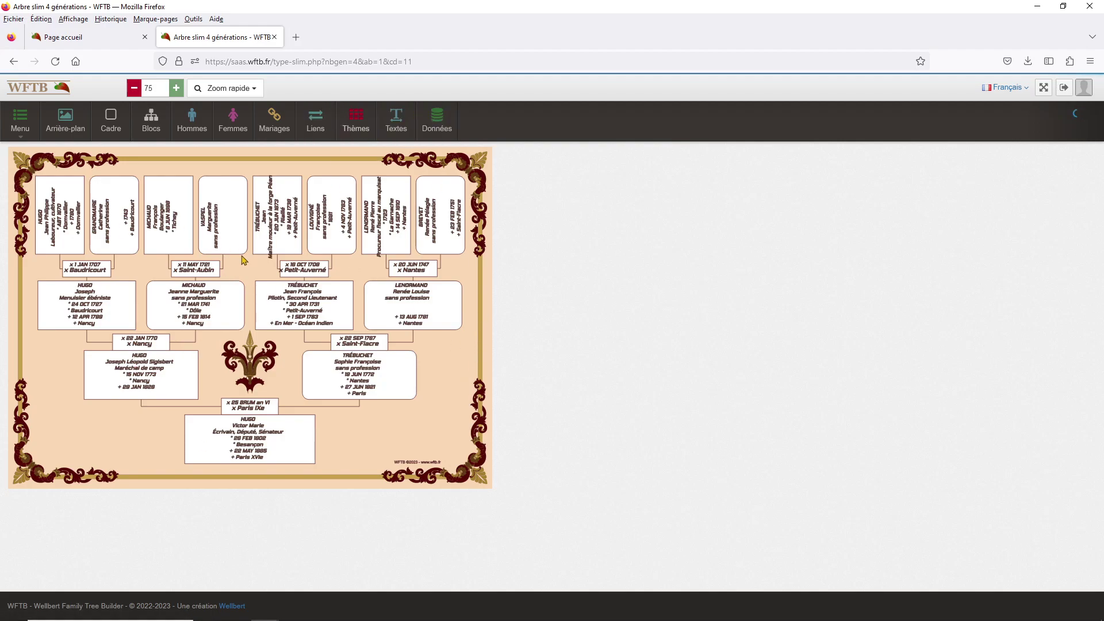
Review the standard and custom PDF formats, then export the tree at a custom 297 x 210 mm with a 0 mm margin.
click(19, 121)
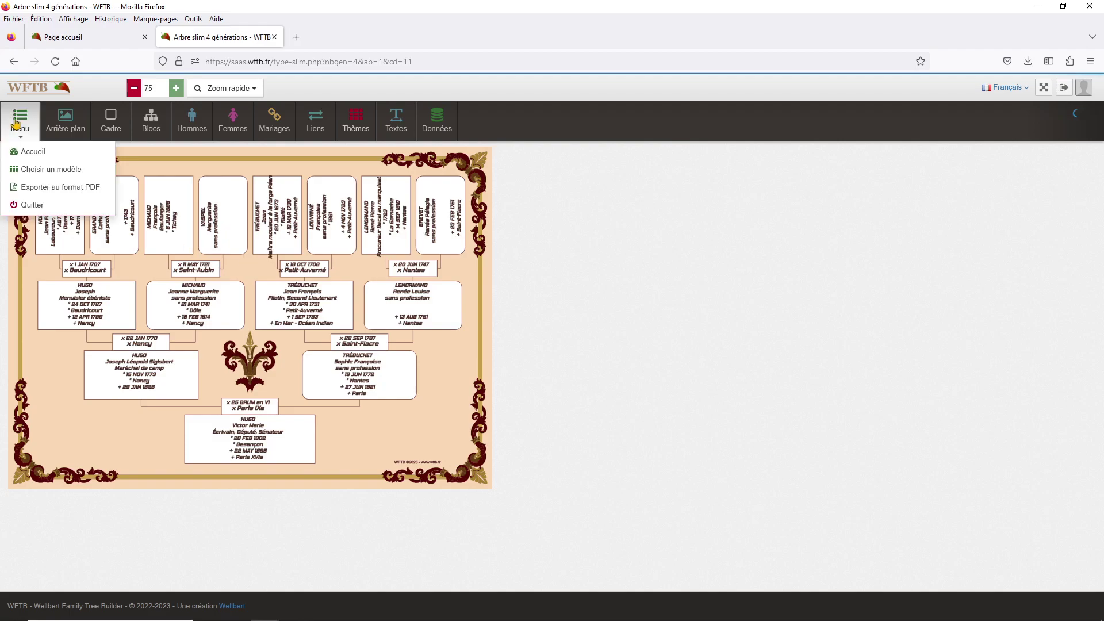
click(62, 188)
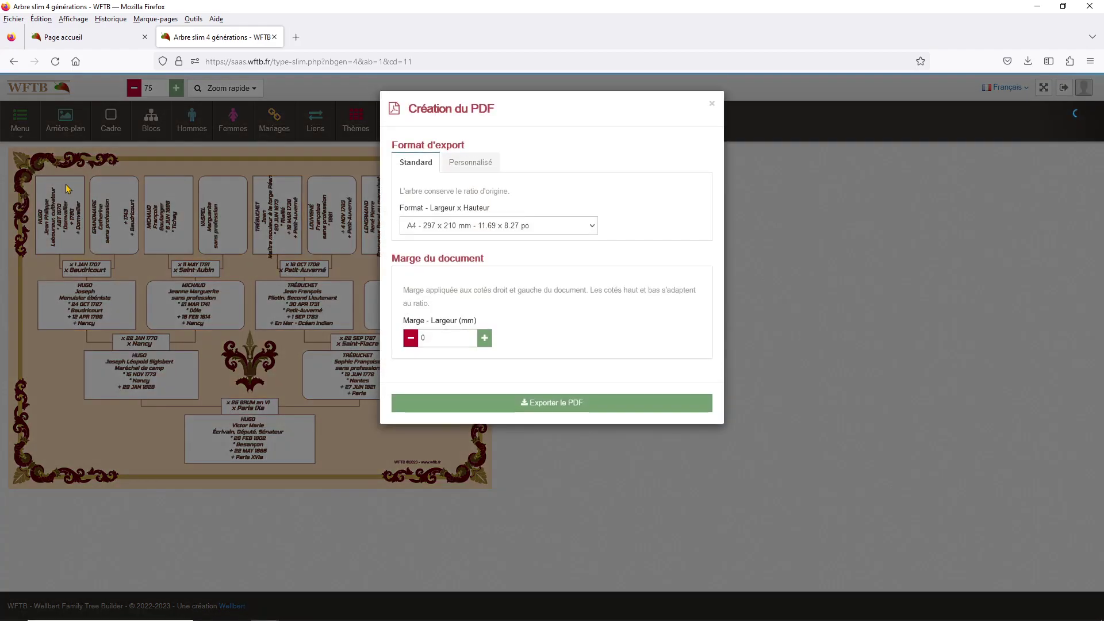
click(477, 228)
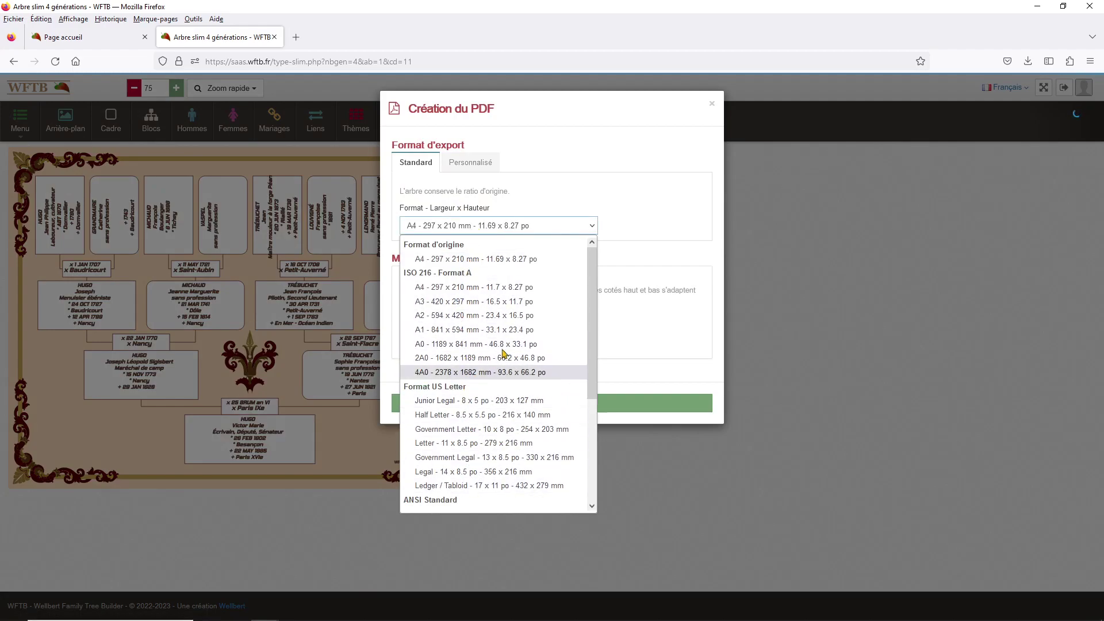
click(522, 206)
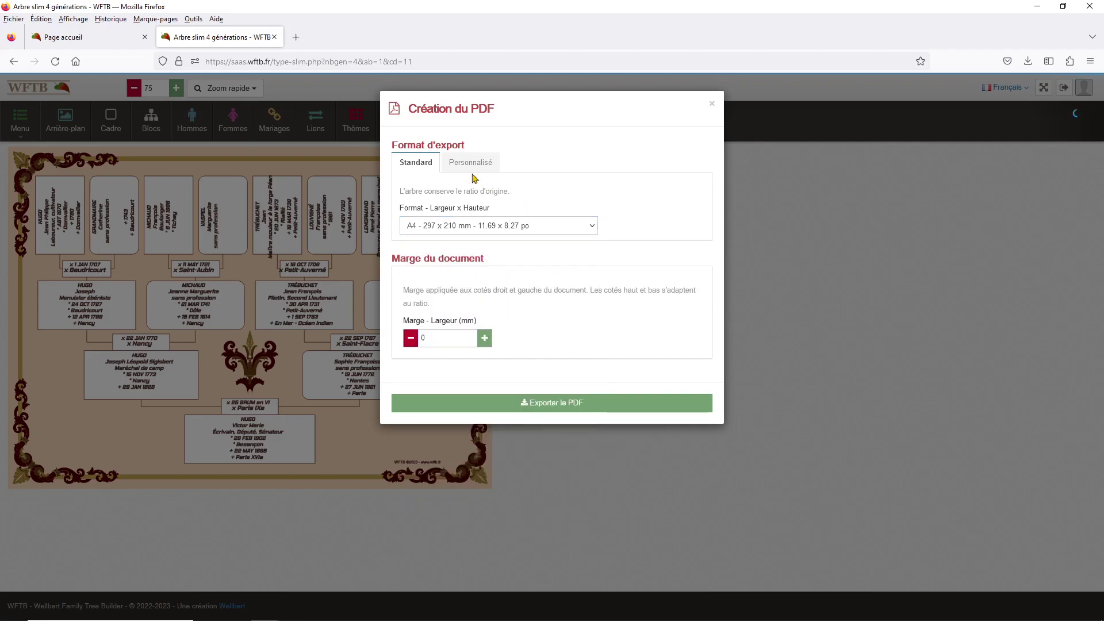
click(474, 165)
click(483, 227)
click(406, 230)
click(485, 338)
click(486, 339)
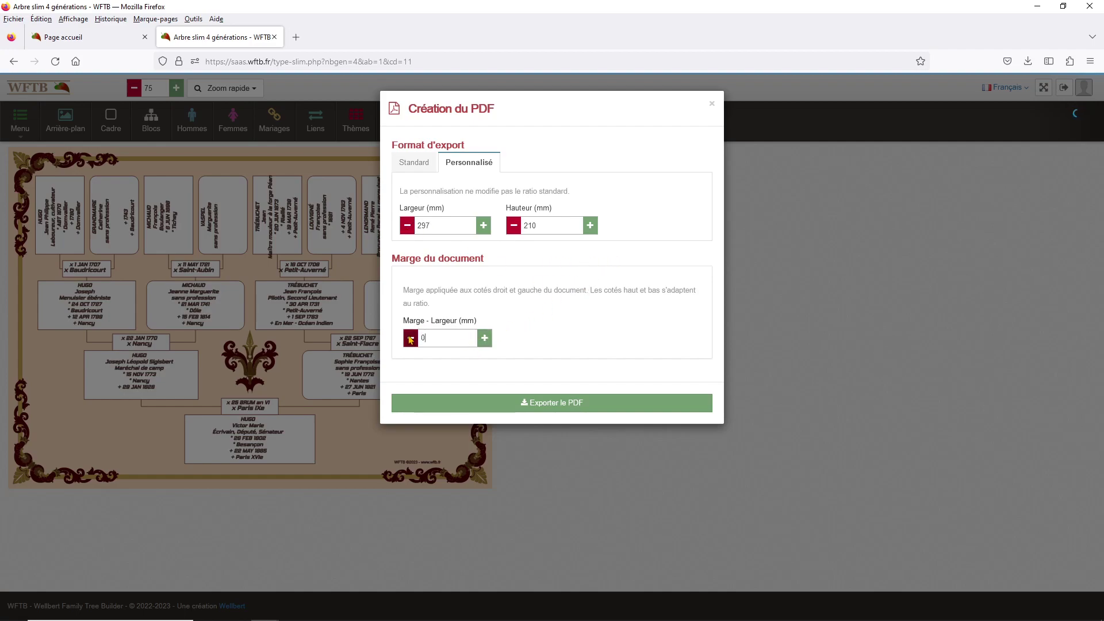
click(550, 404)
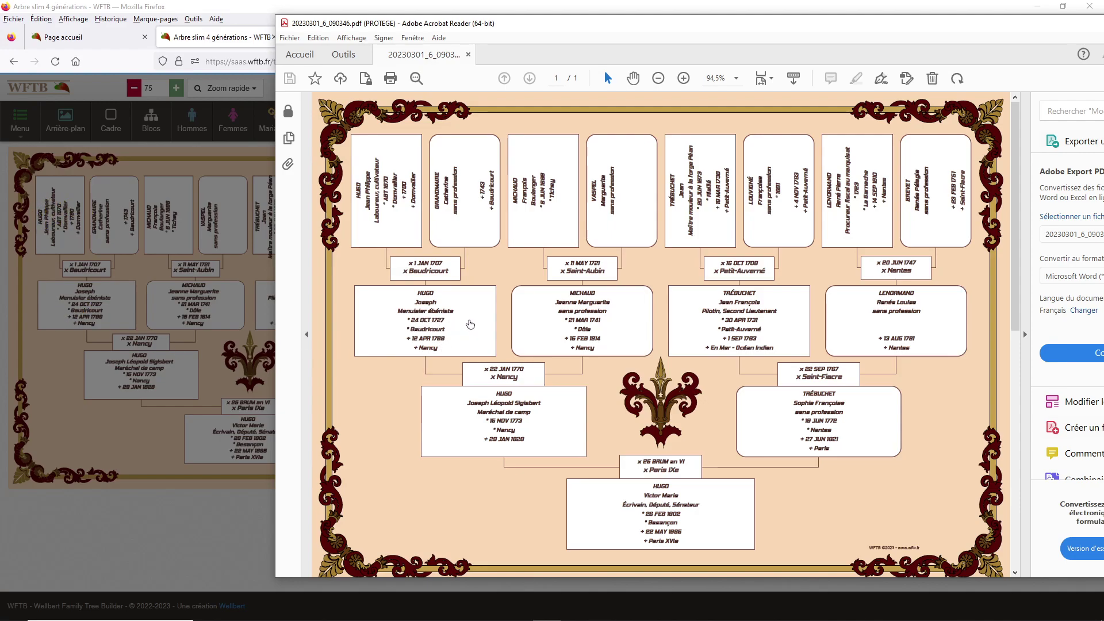
Return to the tree in the browser and set the text size of all block lines to 8 pt.
click(231, 268)
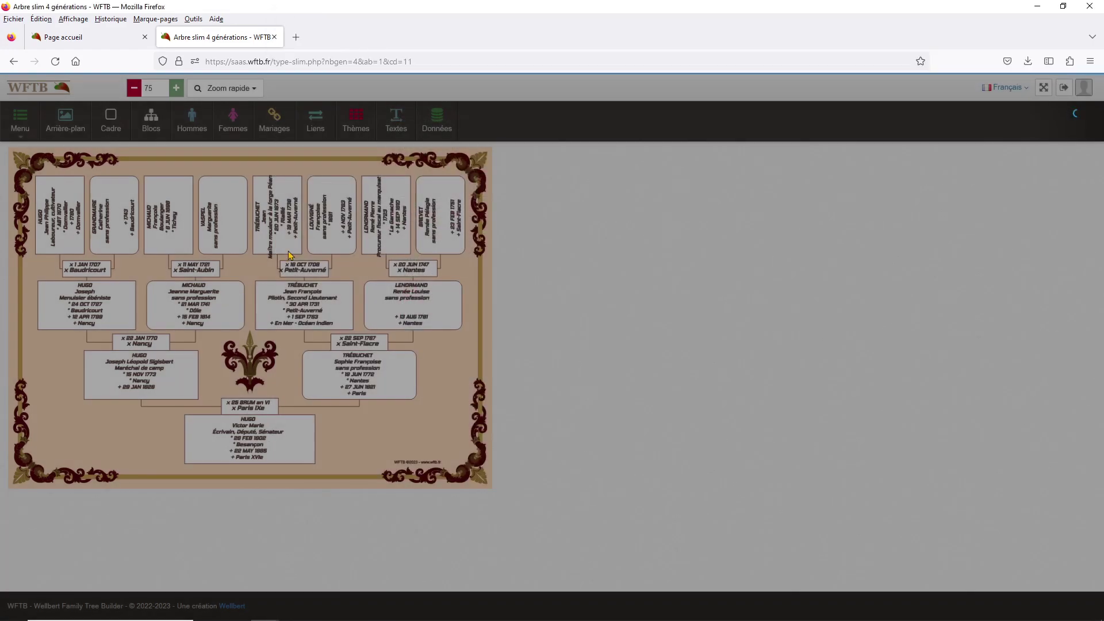
click(399, 122)
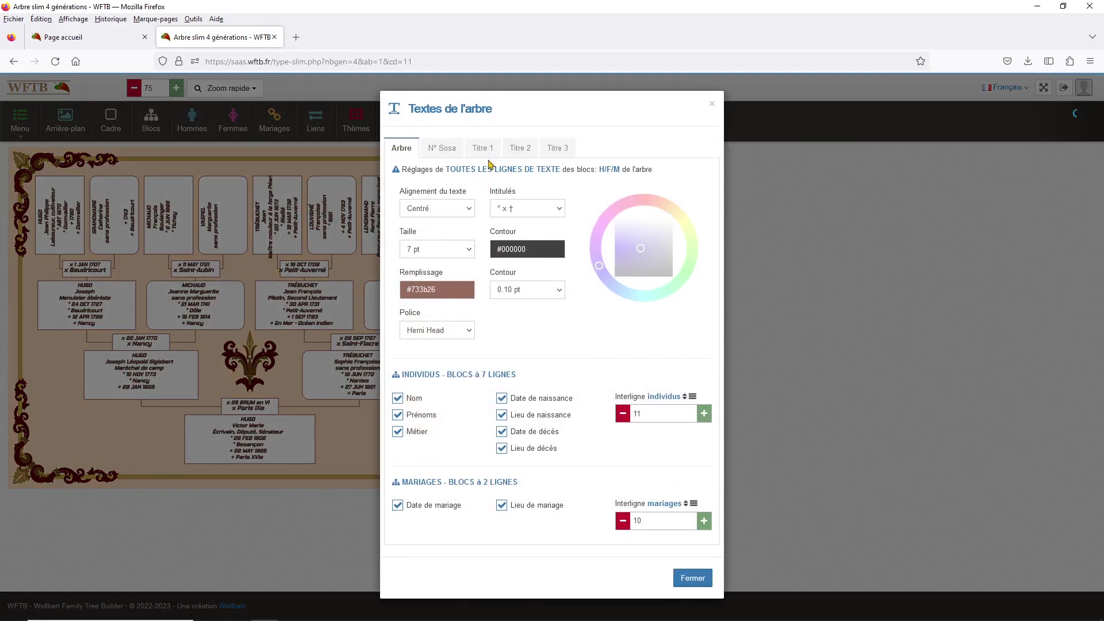
click(442, 248)
click(423, 382)
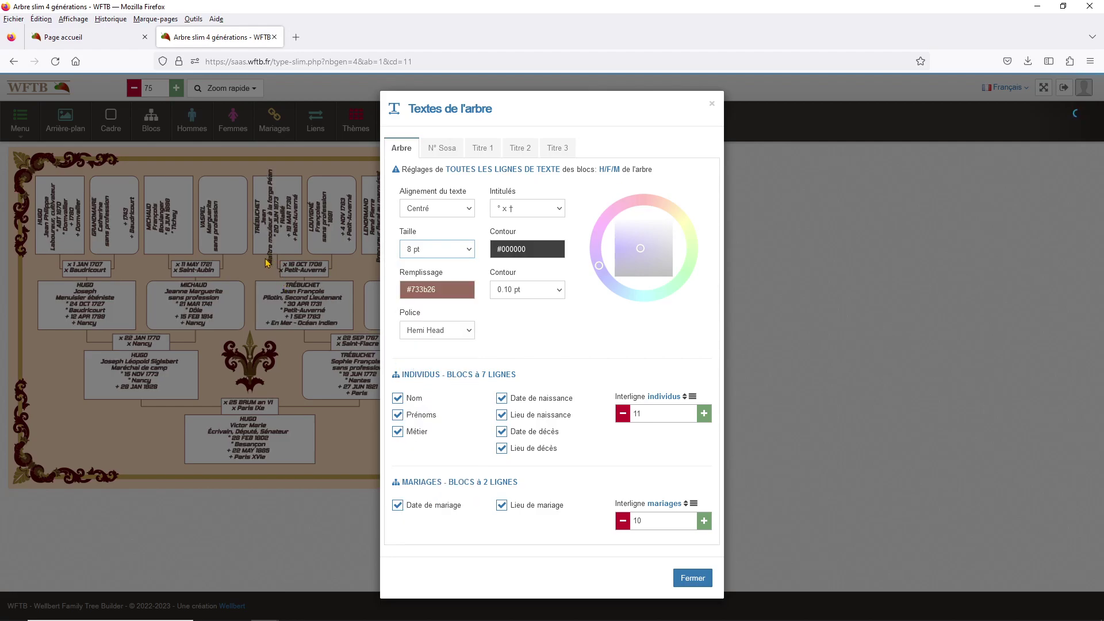
click(257, 280)
Export the tree with its resized text as a new custom 297 x 210 mm PDF with a 0 mm margin.
click(21, 135)
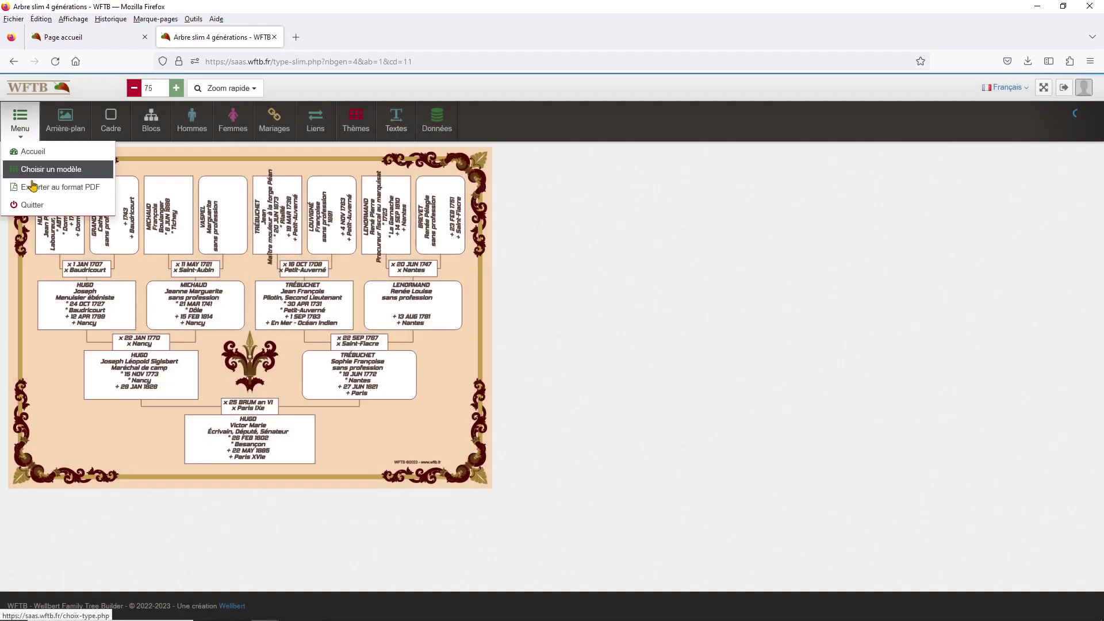
click(43, 189)
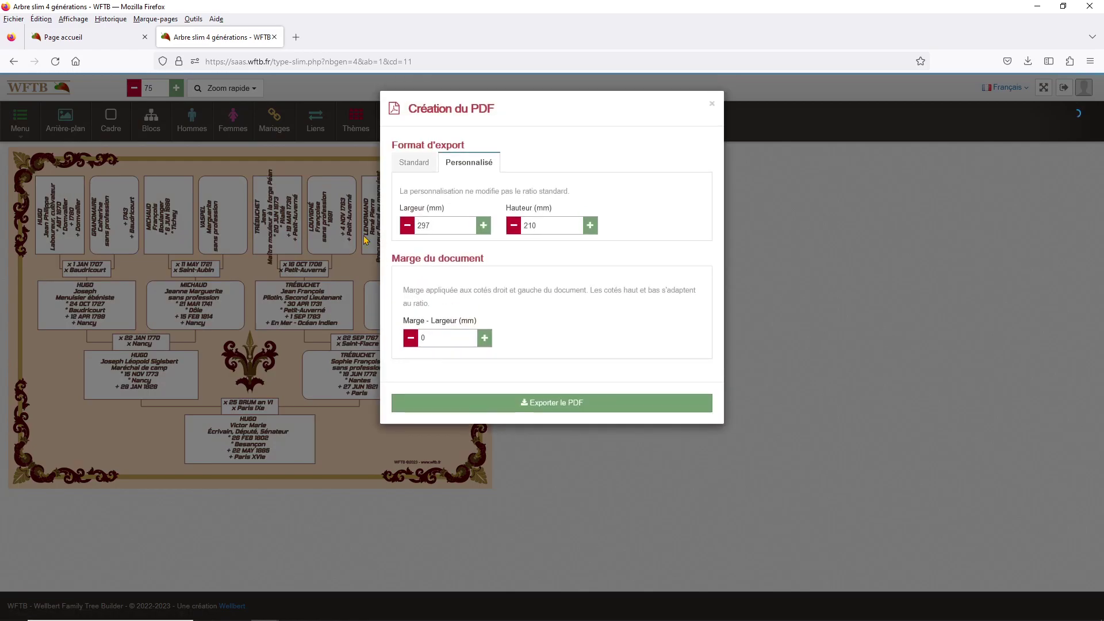
click(500, 406)
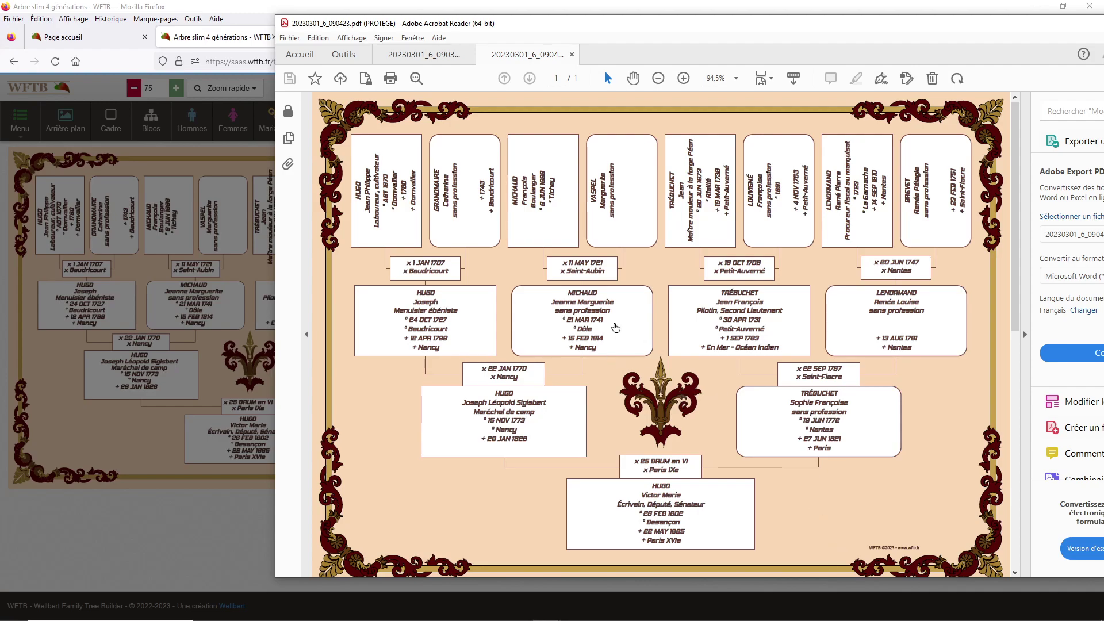
Examine the newly exported PDF in Acrobat Reader, checking the page size and the block texts at 125% zoom.
scroll(1018, 313, down, 1)
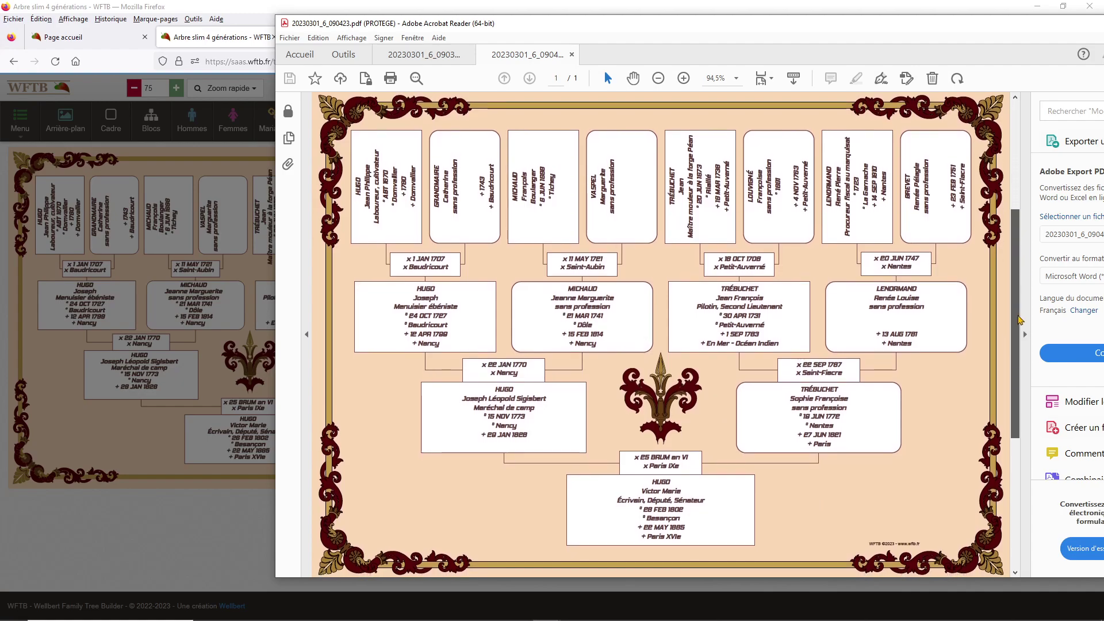
scroll(1017, 313, up, 1)
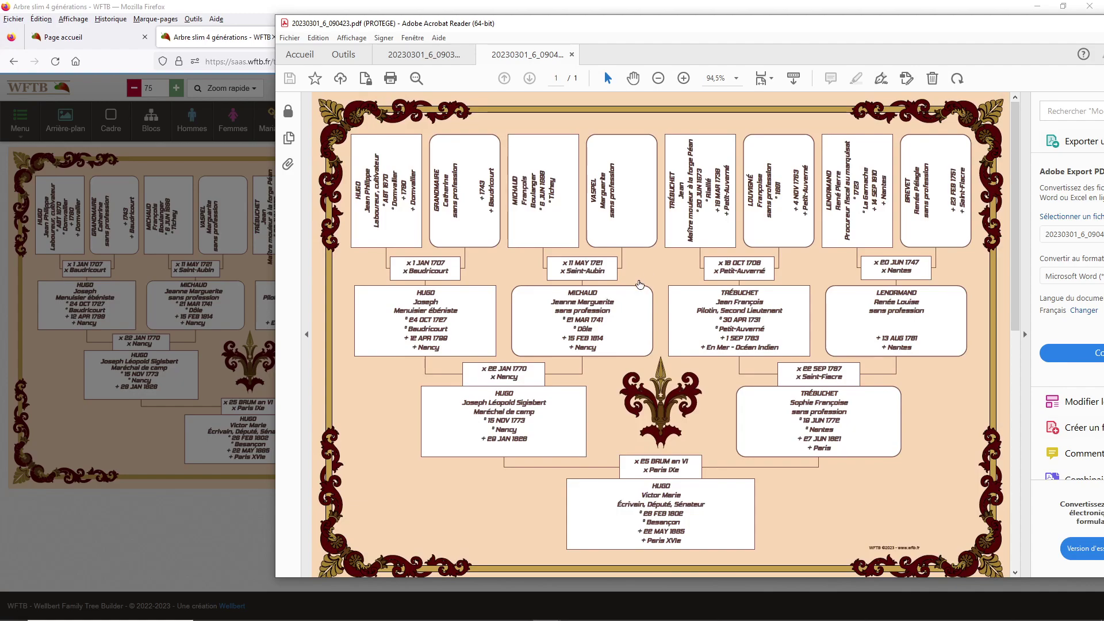
drag(721, 29, 610, 20)
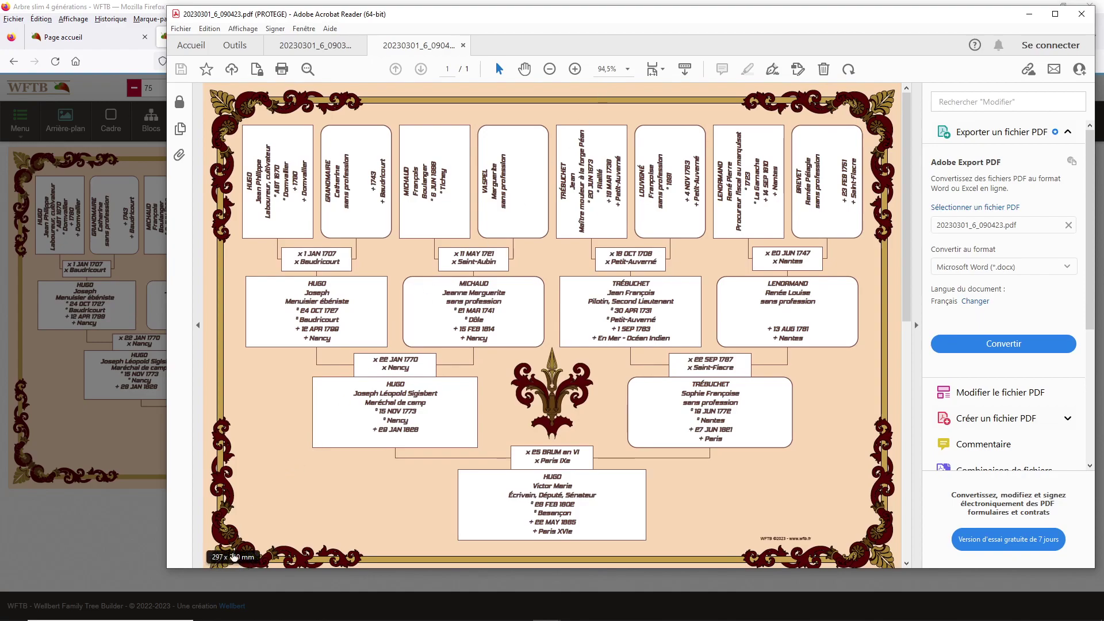
drag(907, 195, 906, 164)
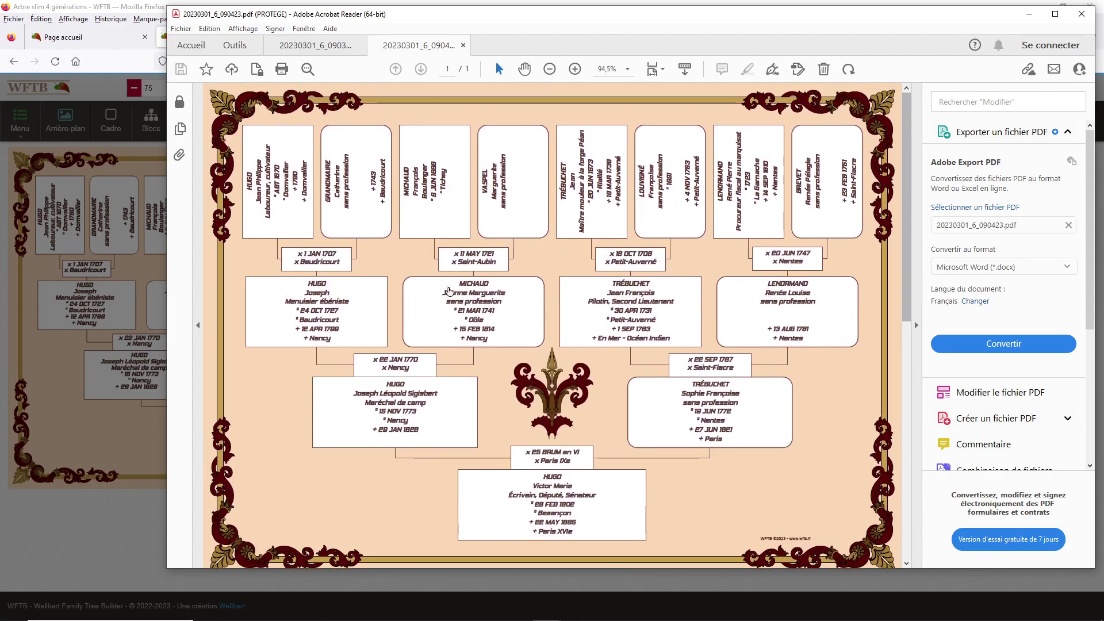
click(575, 69)
click(575, 69)
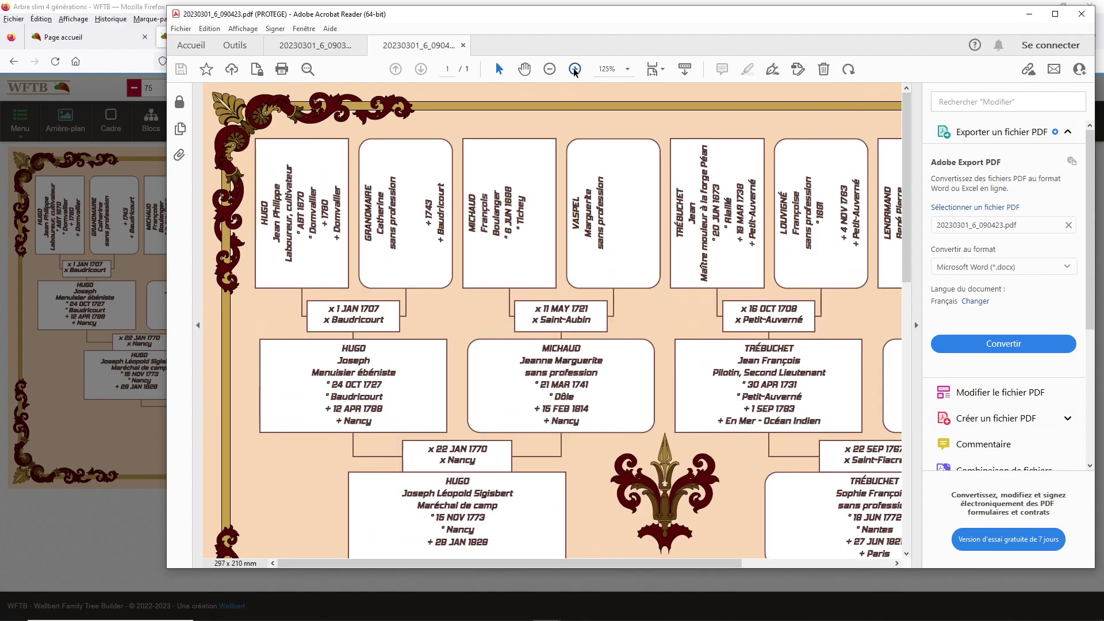
Examine the sharpness of the frame's upper and lower corner ornaments in the exported PDF at 1200% zoom.
click(575, 69)
double_click(575, 69)
click(575, 69)
click(575, 69)
click(575, 69)
click(575, 69)
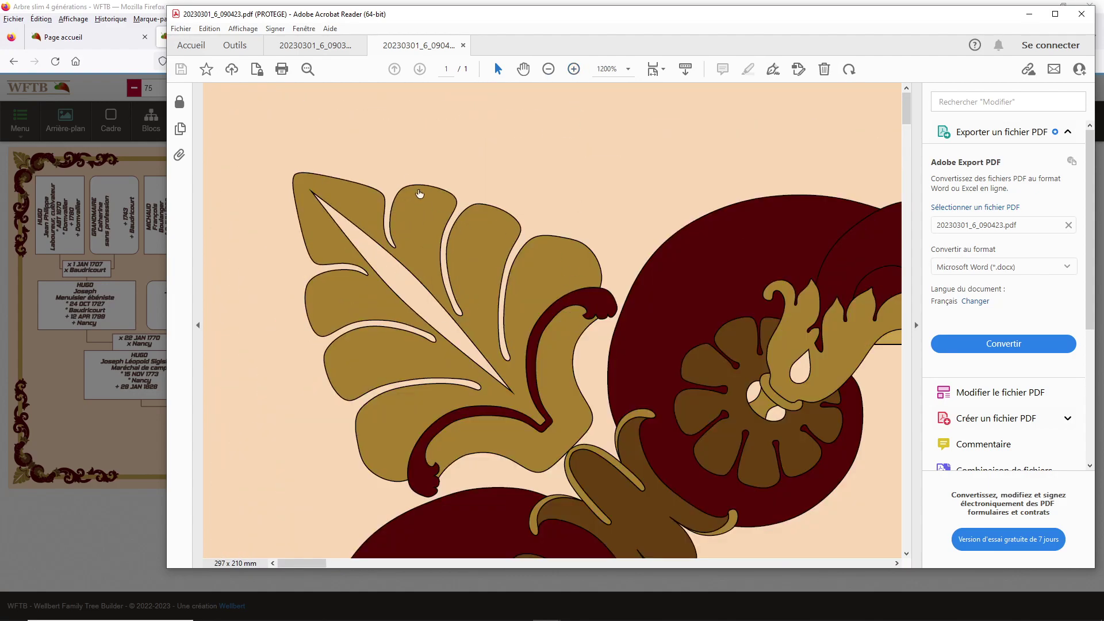
drag(907, 118, 913, 541)
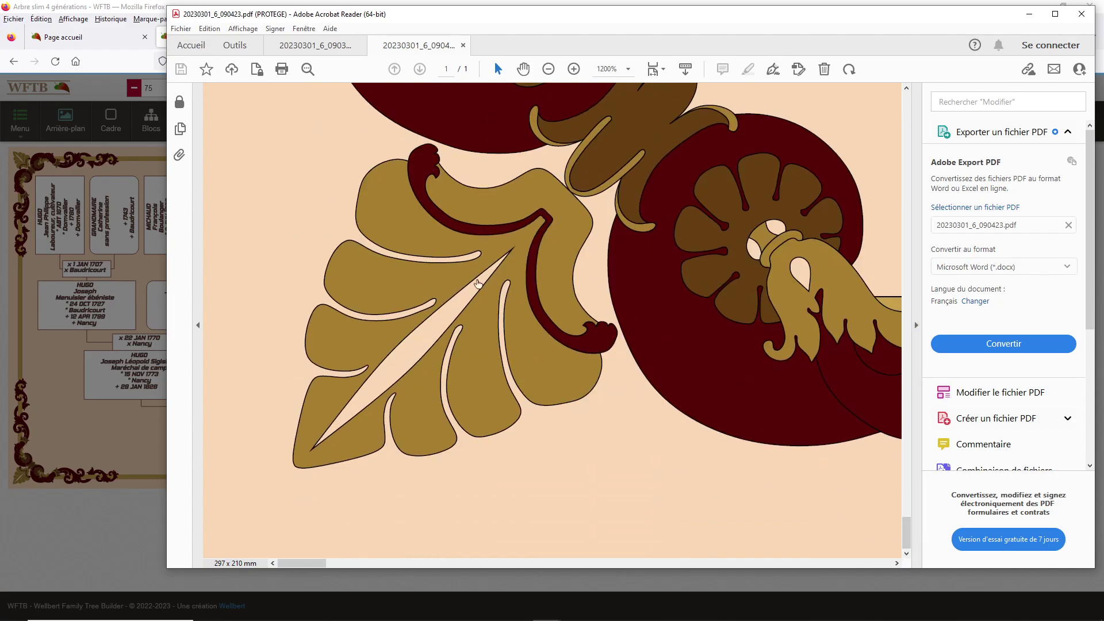
Inspect the lower corner ornament at 400% zoom, and review the whole tree page at 94.5%.
click(549, 69)
click(549, 70)
click(549, 70)
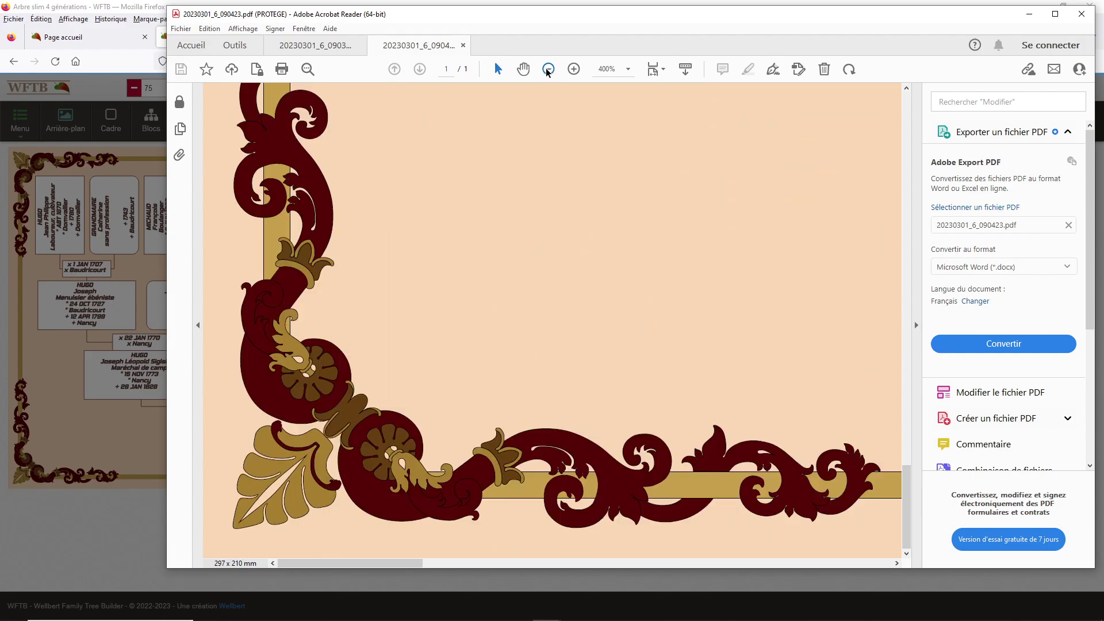
click(549, 70)
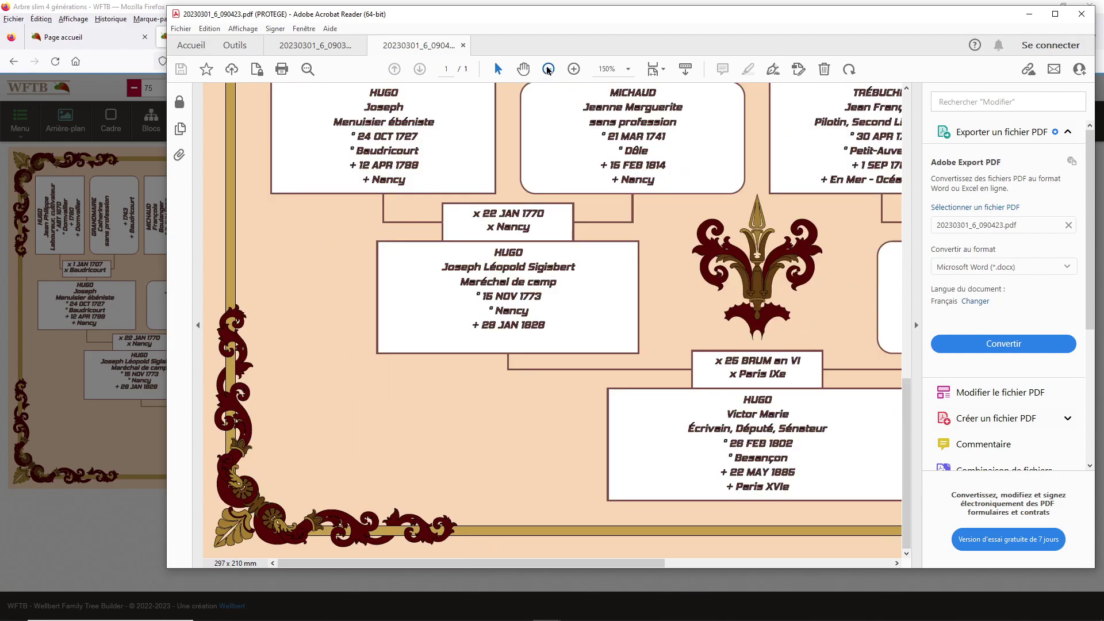
click(547, 69)
click(547, 69)
click(546, 69)
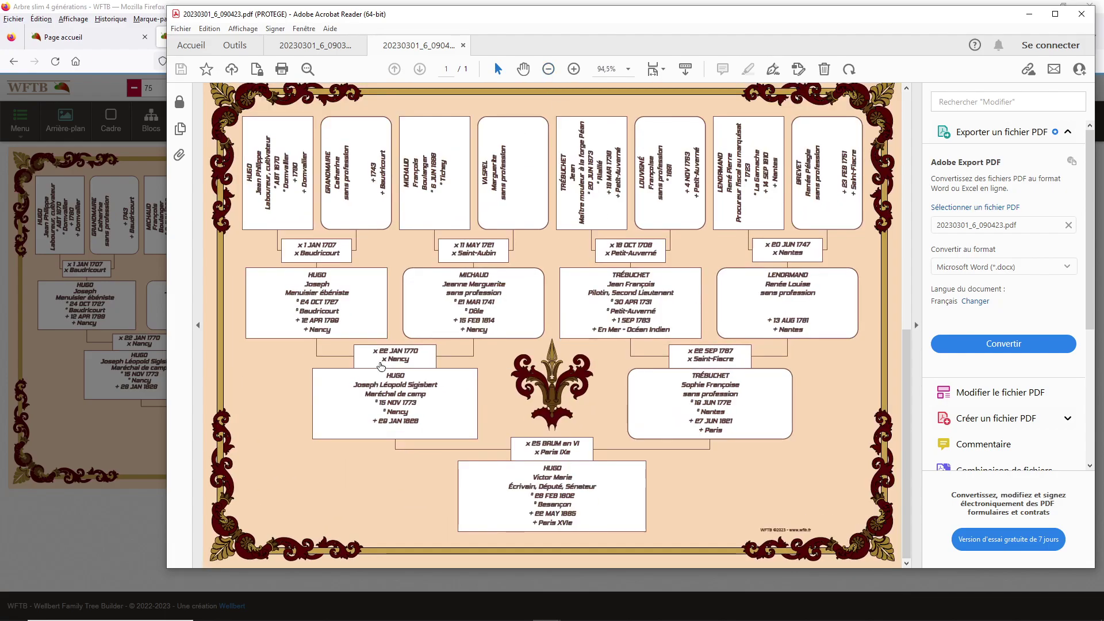
scroll(530, 316, up, 1)
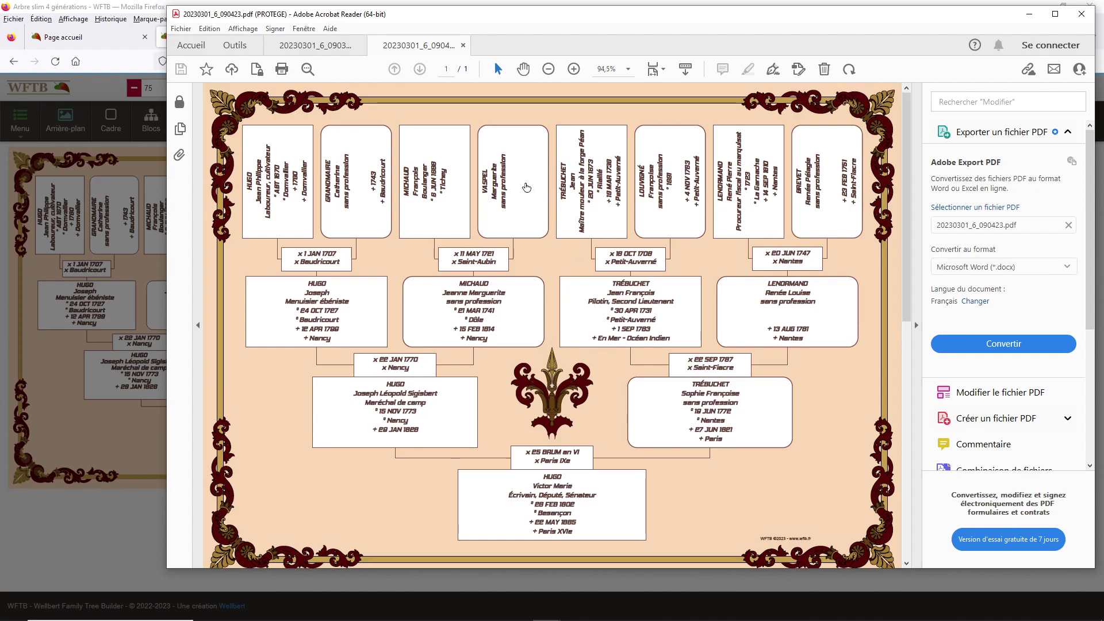
Close the PDF reader and dismiss the PDF creation dialog to return to the tree in WFTB.
click(1082, 14)
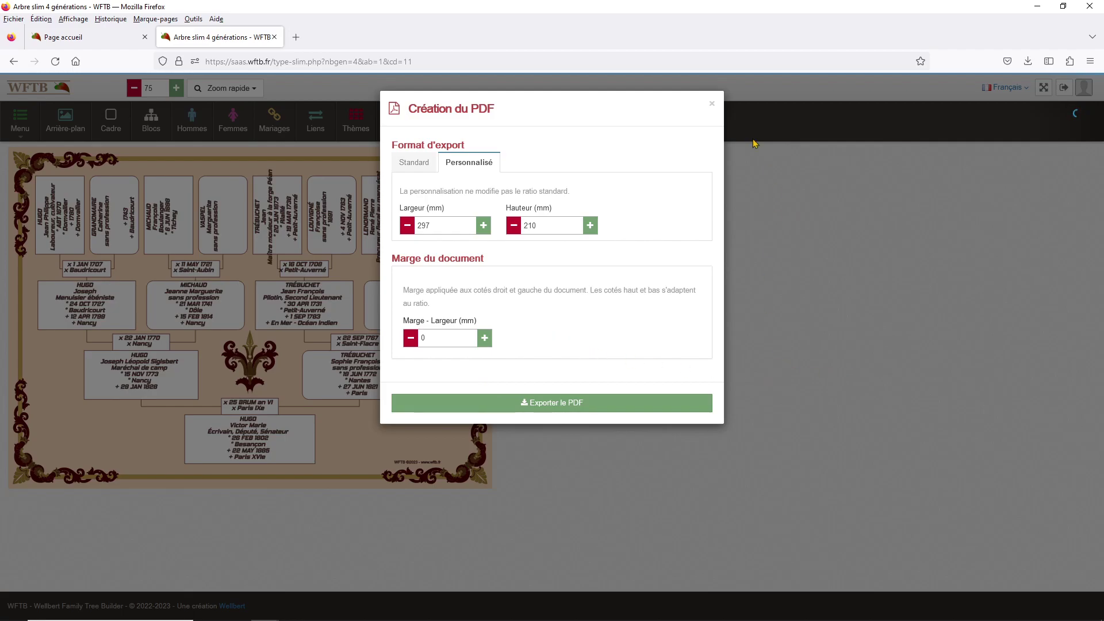
click(712, 104)
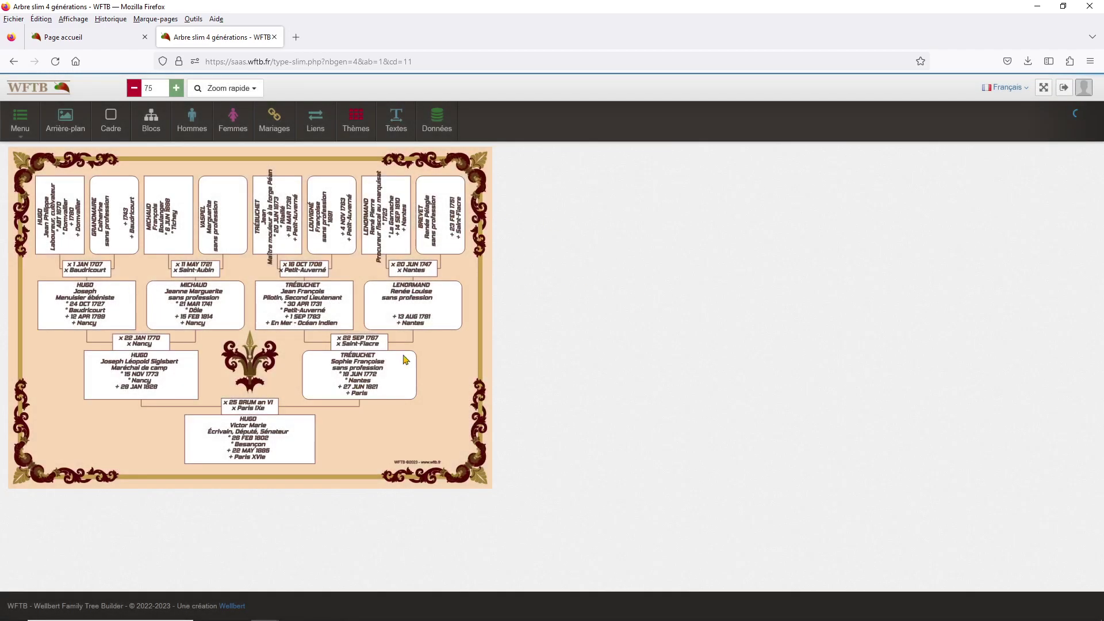